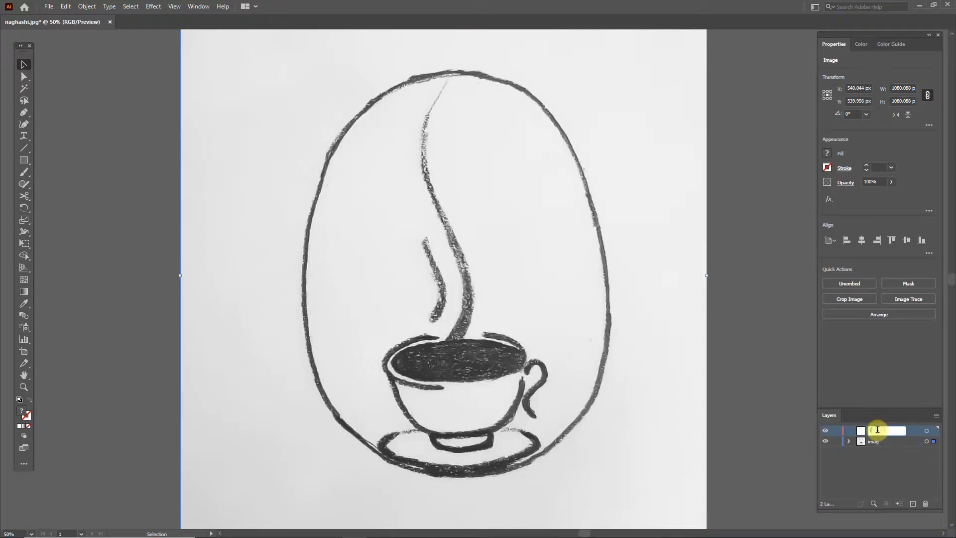
# Name the upper layer line, then fade the sketch image by lowering its opacity and lock the imag layer
pyautogui.click(875, 460)
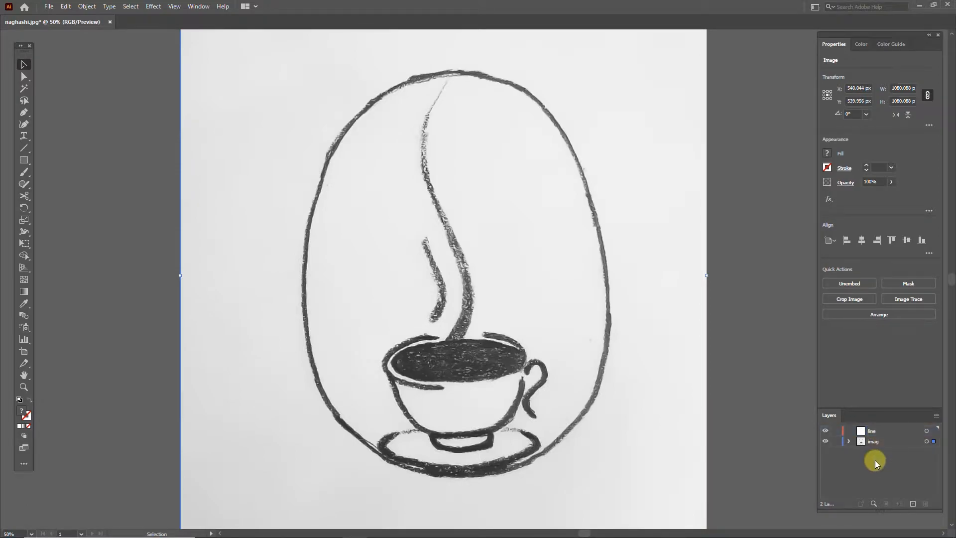
pyautogui.click(836, 443)
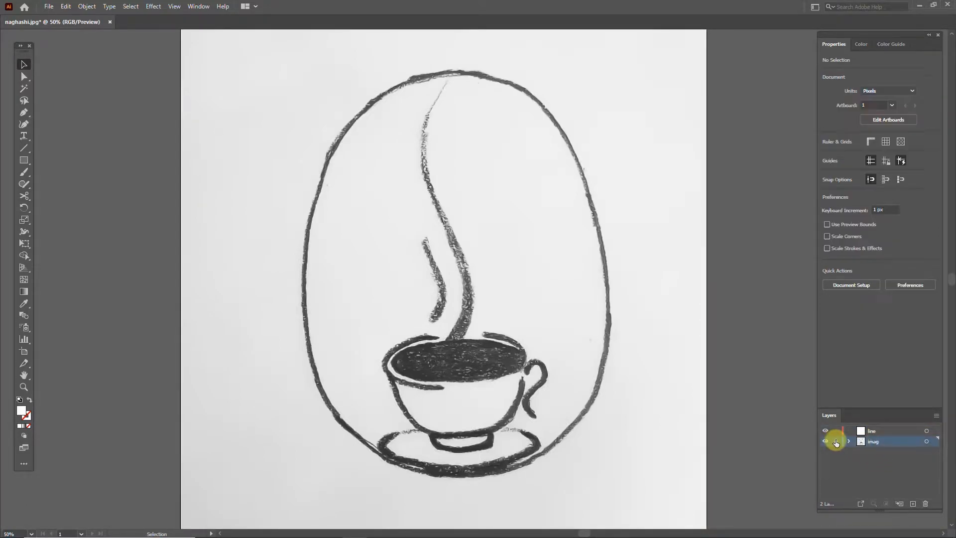
pyautogui.click(689, 396)
pyautogui.click(891, 182)
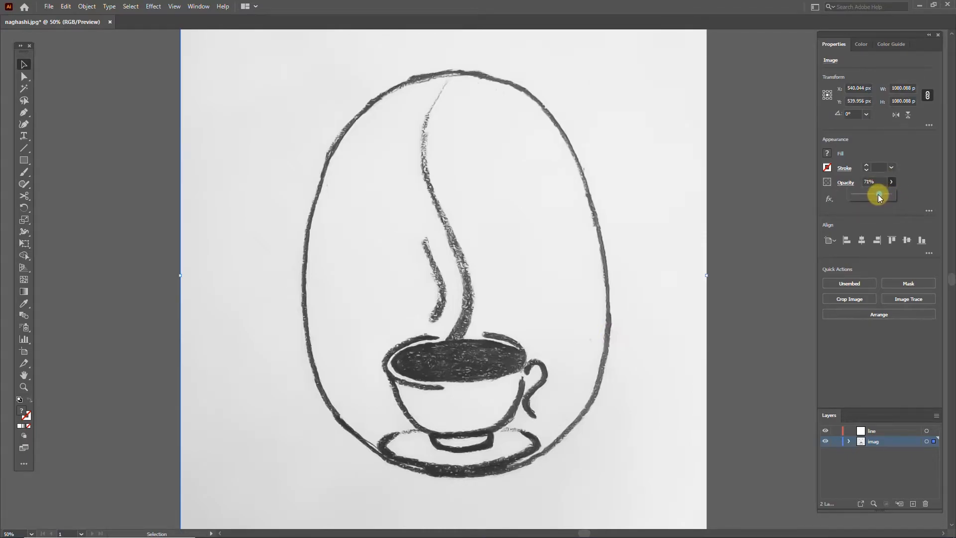
pyautogui.moveTo(878, 198); pyautogui.dragTo(867, 320)
pyautogui.click(836, 441)
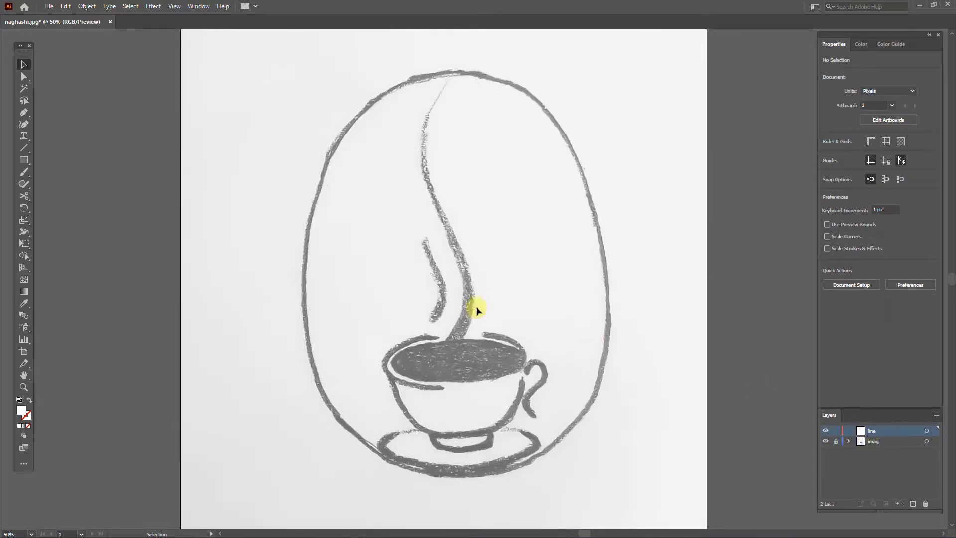
# Draw an ellipse of about 280 x 87 px over the coffee surface, with no fill and a black 000000 stroke
pyautogui.click(24, 160)
pyautogui.click(60, 181)
pyautogui.moveTo(387, 340); pyautogui.dragTo(524, 382)
pyautogui.click(28, 400)
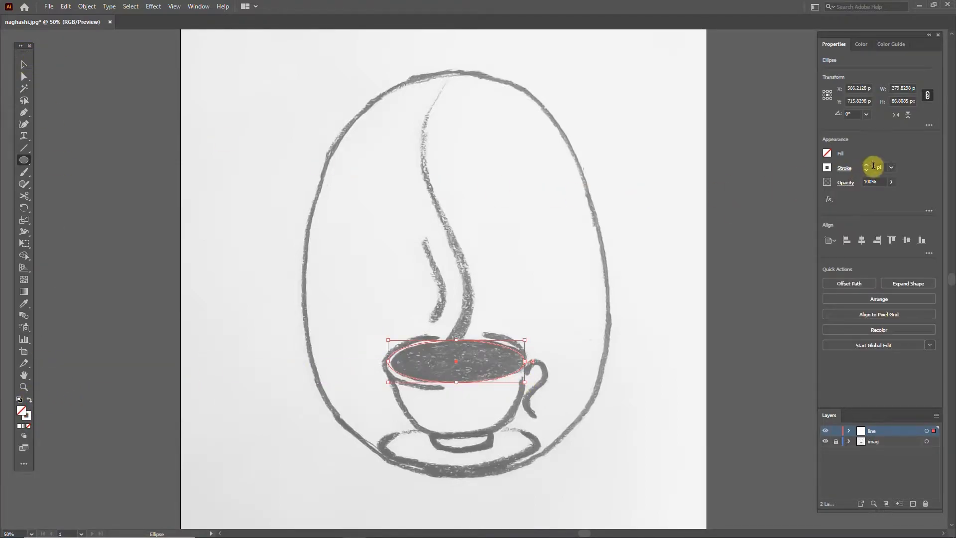
pyautogui.doubleClick(25, 416)
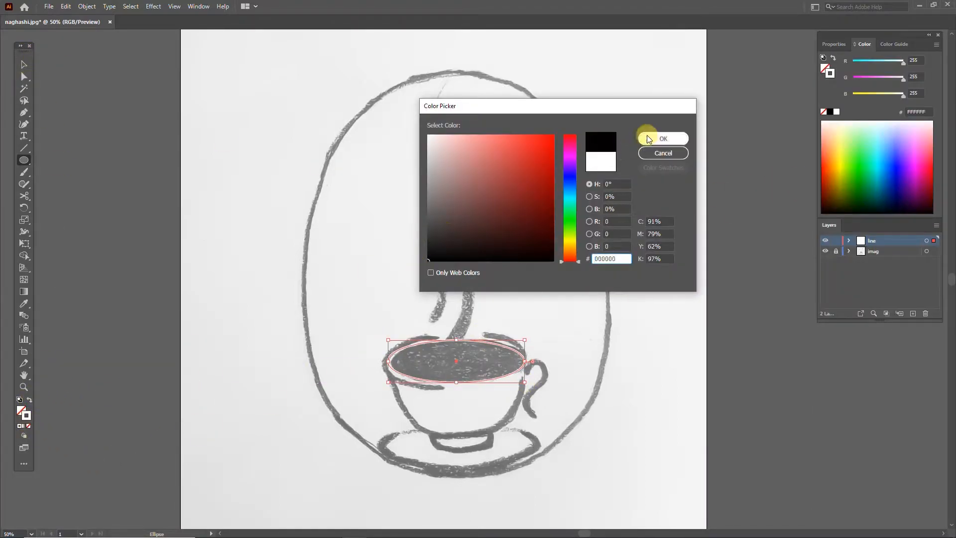
pyautogui.click(642, 143)
# Stretch the ellipse on all sides until it matches the sketched cup's outer rim
pyautogui.click(23, 64)
pyautogui.moveTo(453, 382); pyautogui.dragTo(455, 391)
pyautogui.moveTo(457, 340); pyautogui.dragTo(456, 334)
pyautogui.moveTo(525, 361); pyautogui.dragTo(527, 363)
pyautogui.moveTo(388, 362); pyautogui.dragTo(383, 363)
pyautogui.moveTo(452, 390); pyautogui.dragTo(454, 390)
pyautogui.moveTo(387, 361); pyautogui.dragTo(386, 362)
# Place a spare copy of the rim ellipse beside the artboard and duplicate both rim ellipses just above the cup
pyautogui.moveTo(524, 389); pyautogui.dragTo(192, 320)
pyautogui.click(547, 376)
pyautogui.click(522, 369)
pyautogui.click(514, 370)
pyautogui.keyDown('shift'); pyautogui.click(523, 369); pyautogui.keyUp('shift')
pyautogui.moveTo(523, 370); pyautogui.dragTo(524, 341)
# Turn the duplicated ellipses into a ring with the Shape Builder and fill it white FFFFFF without a stroke
pyautogui.click(24, 255)
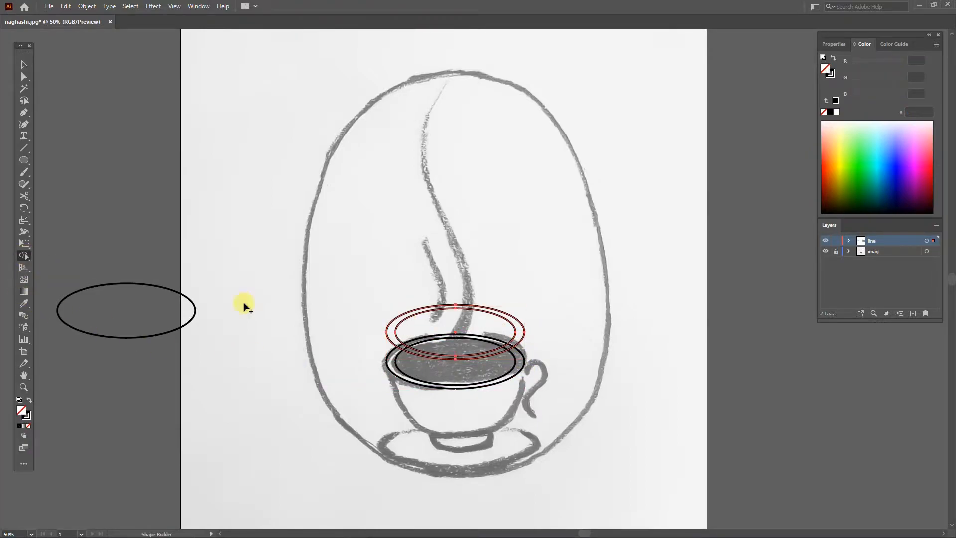
pyautogui.press('v')
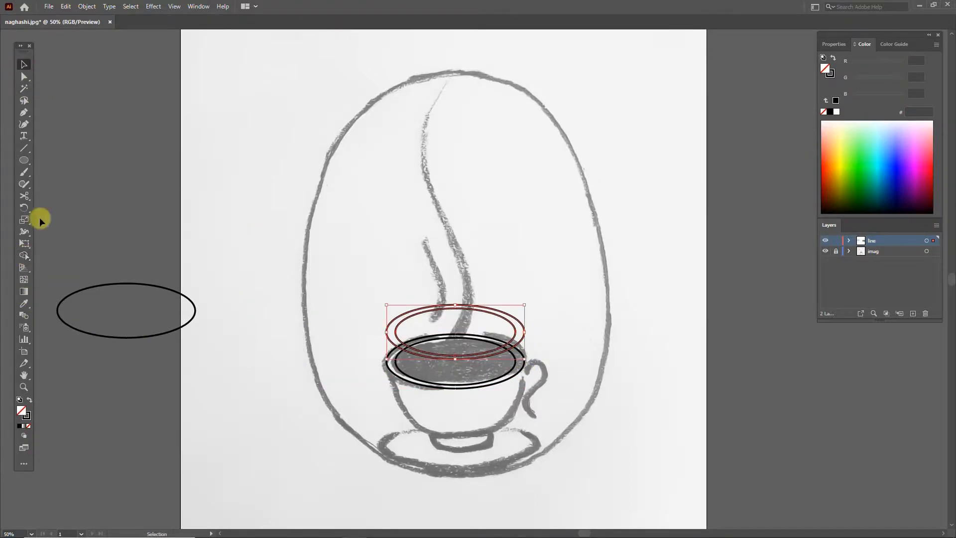
pyautogui.click(30, 400)
pyautogui.doubleClick(21, 410)
pyautogui.click(368, 123)
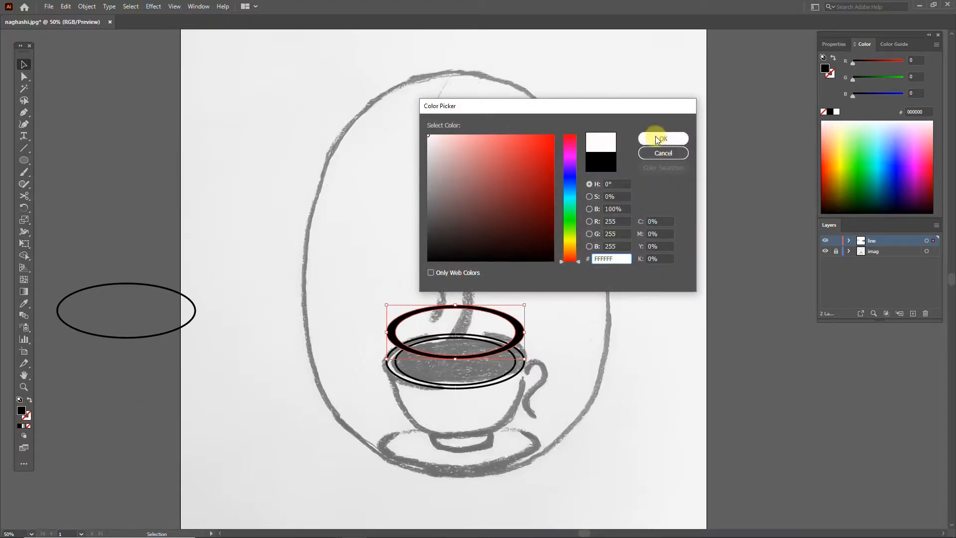
pyautogui.click(649, 138)
# Move the white ring down onto the cup's rim ellipses and send it to the back
pyautogui.moveTo(515, 325); pyautogui.dragTo(518, 359)
pyautogui.rightClick(519, 358)
pyautogui.moveTo(553, 480)
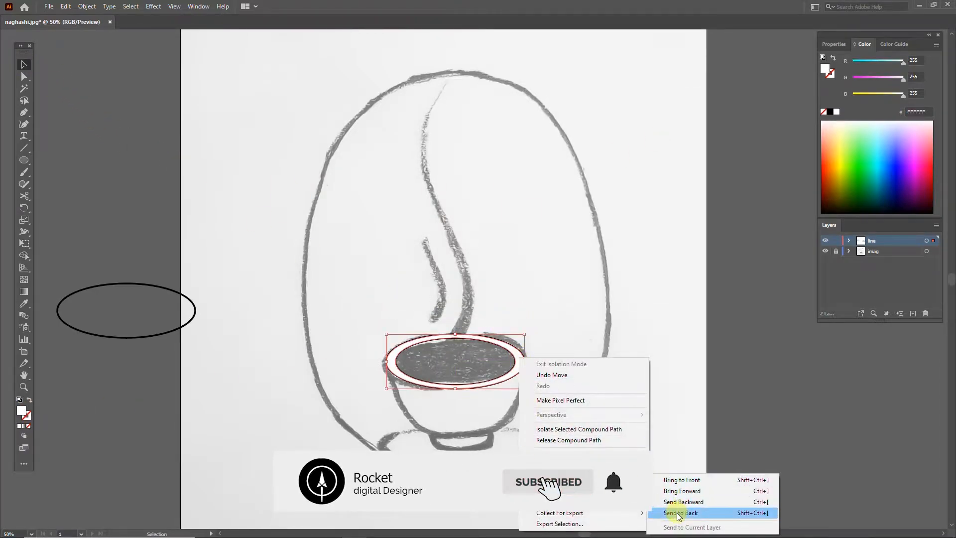
pyautogui.click(679, 514)
pyautogui.click(591, 364)
# Cut the outer and inner rim outlines with the Scissors where the sketched rim strokes start and end
pyautogui.click(491, 338)
pyautogui.keyDown('shift'); pyautogui.click(490, 342); pyautogui.keyUp('shift')
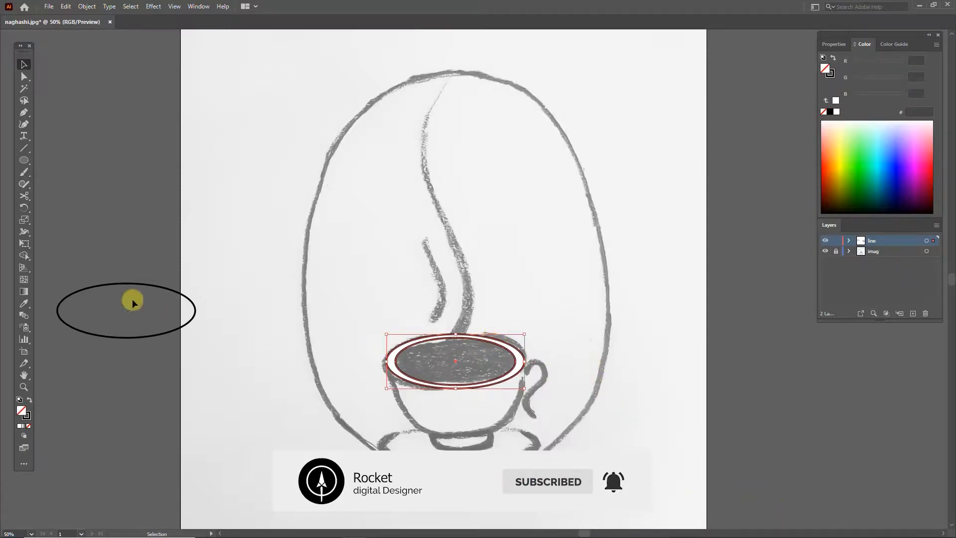
pyautogui.click(24, 196)
pyautogui.click(435, 333)
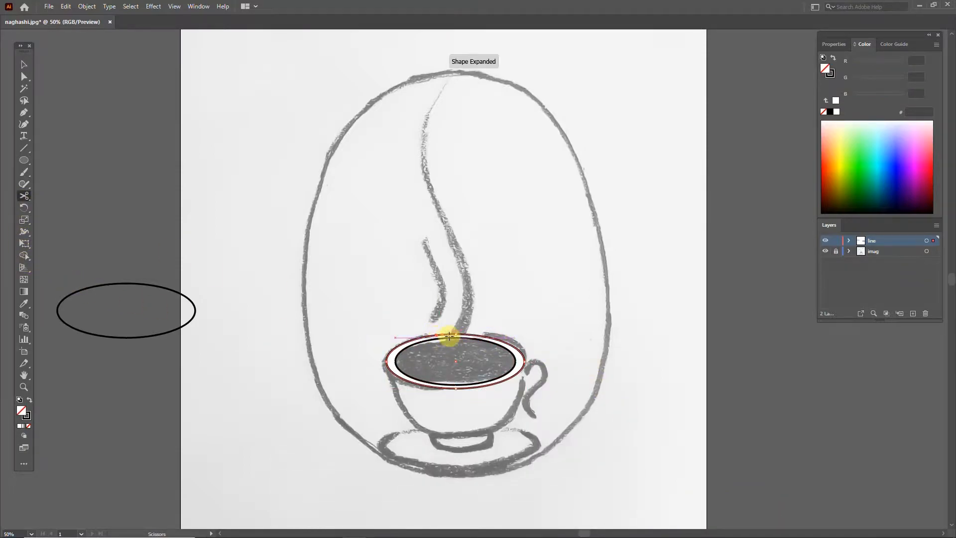
pyautogui.click(428, 343)
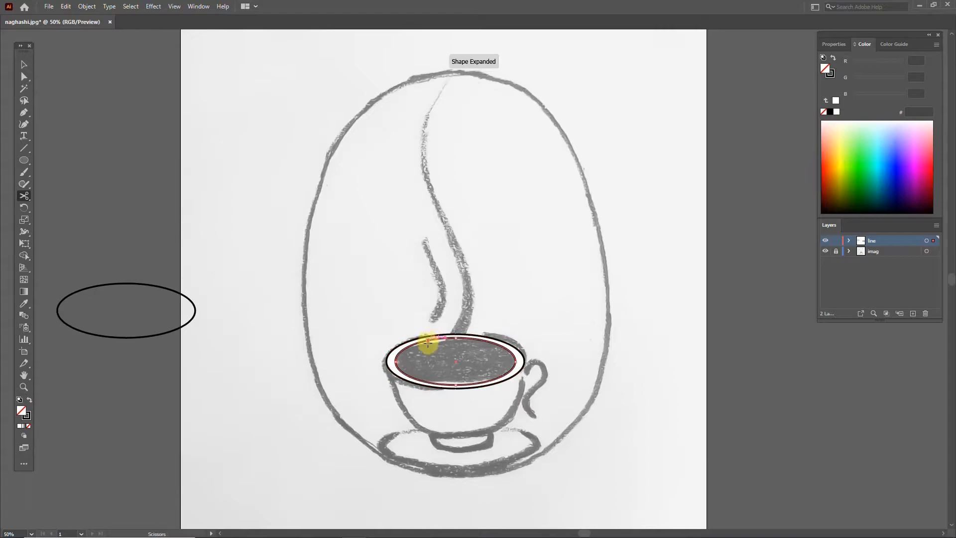
pyautogui.click(443, 388)
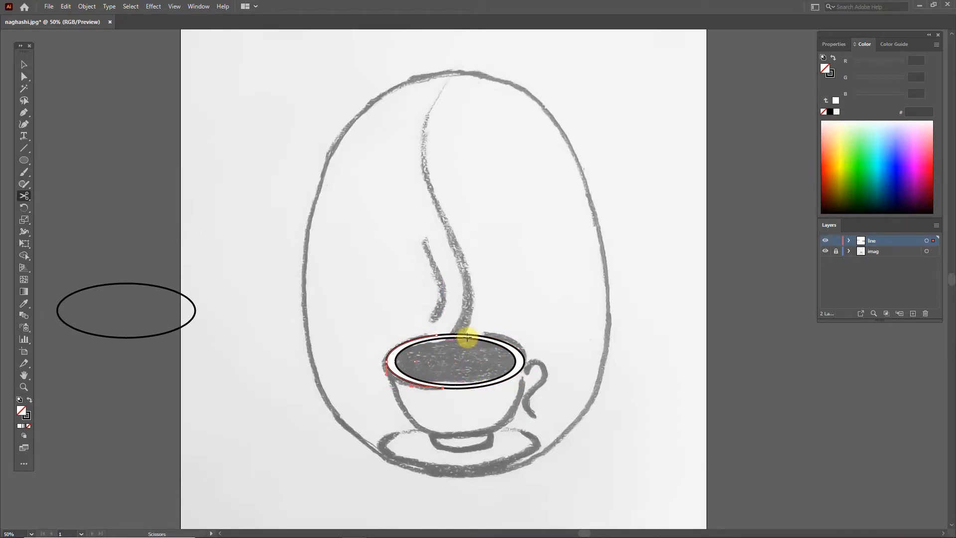
pyautogui.click(491, 335)
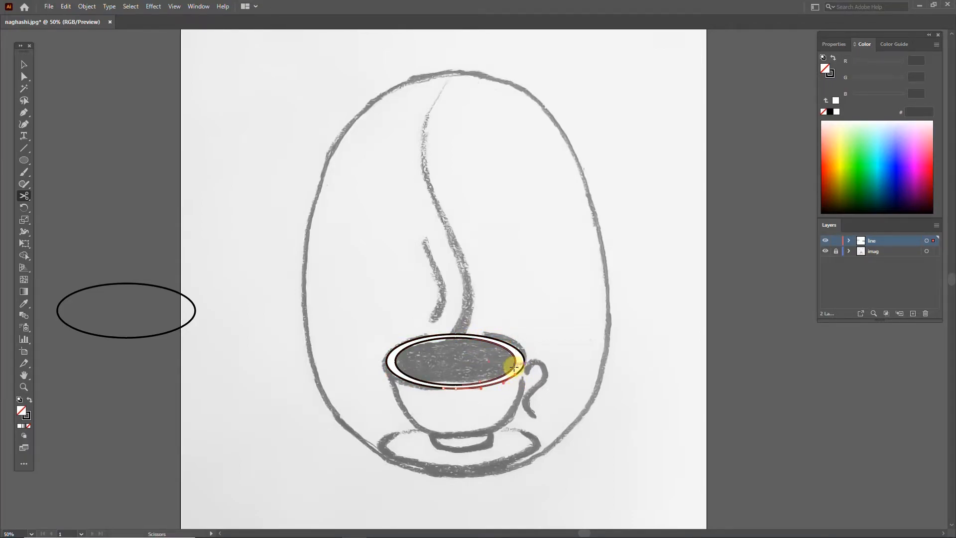
# Delete the cut segments of both rim outlines at the cup's front and top, leaving separate arcs
pyautogui.press('v')
pyautogui.click(457, 386)
pyautogui.press('Delete')
pyautogui.click(466, 337)
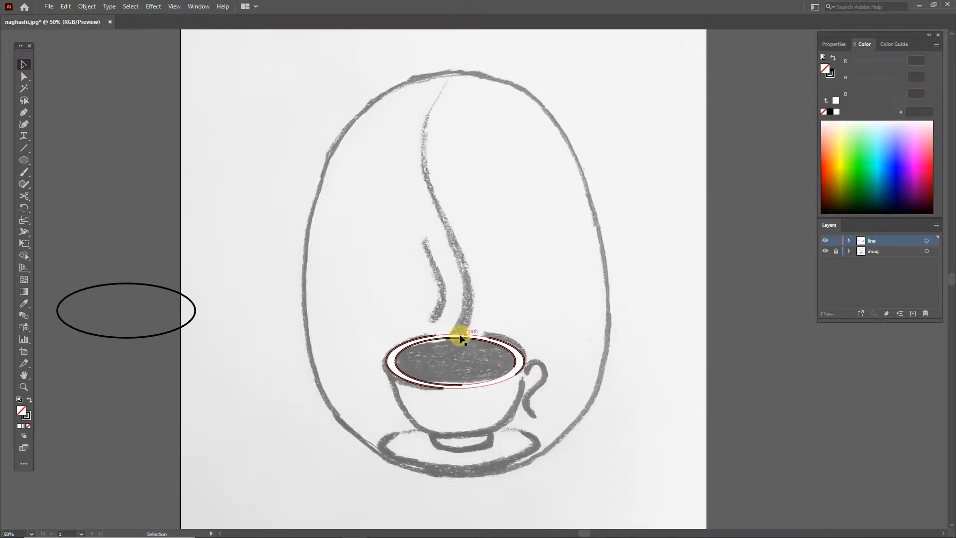
# Give the remaining rim arcs a width profile that tapers at both ends and a 4 pt stroke
pyautogui.click(435, 383)
pyautogui.keyDown('shift'); pyautogui.click(449, 385); pyautogui.keyUp('shift')
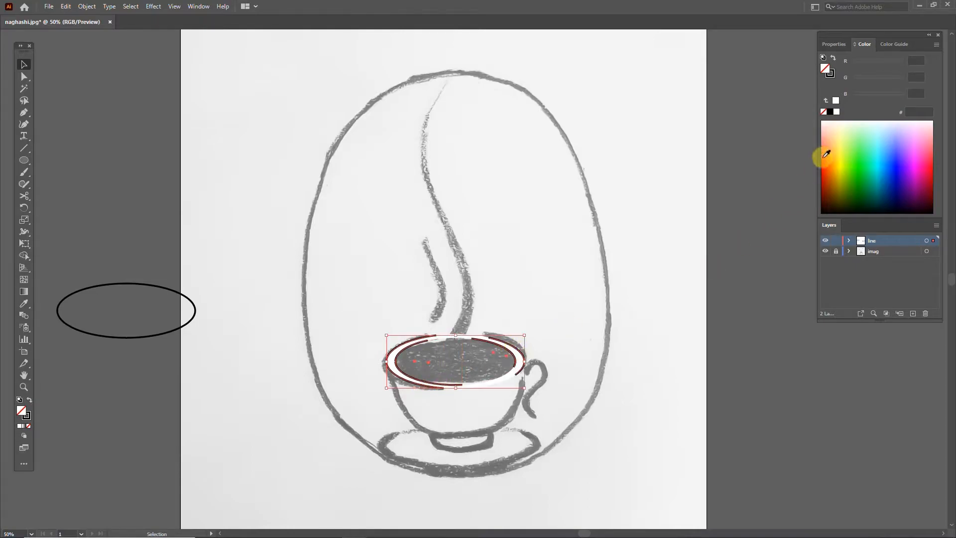
pyautogui.click(826, 42)
pyautogui.click(844, 167)
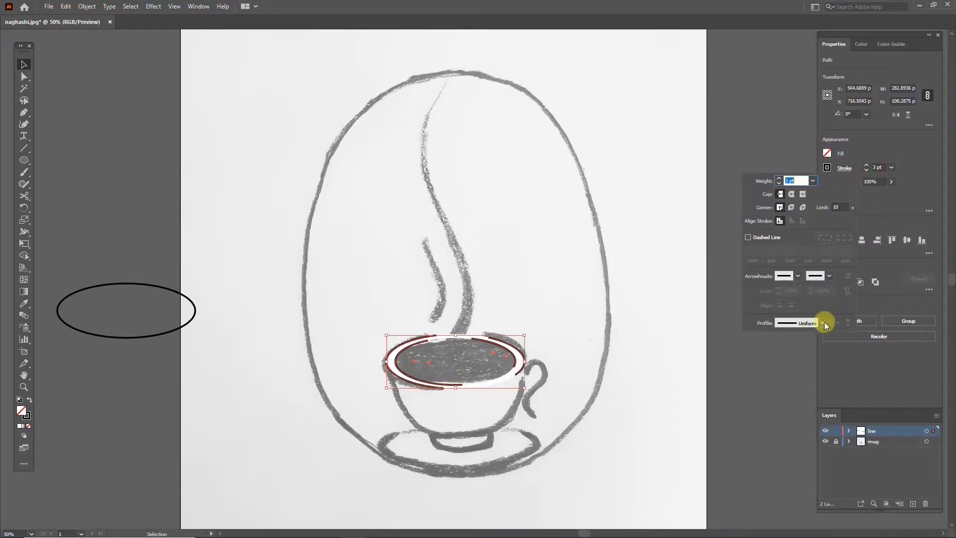
pyautogui.click(808, 354)
pyautogui.click(867, 166)
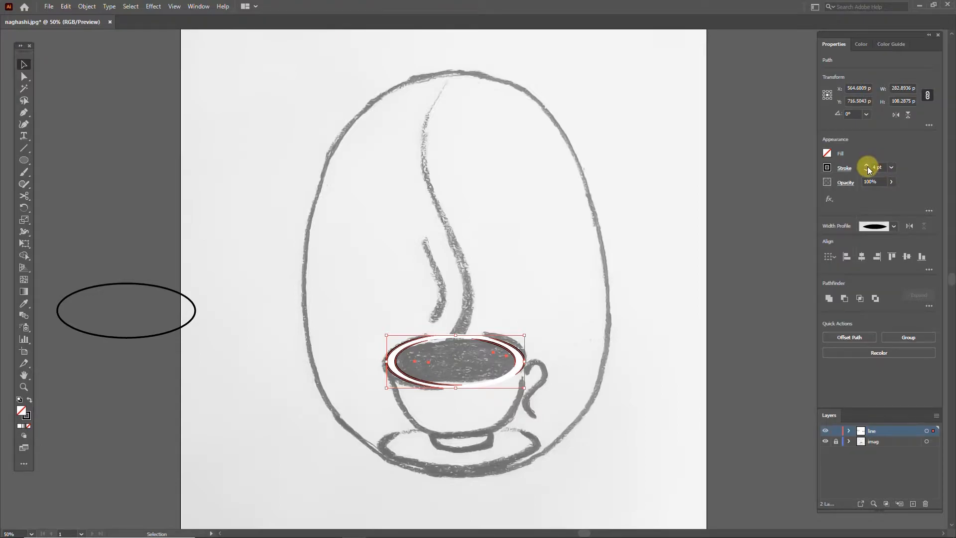
pyautogui.click(699, 325)
pyautogui.click(453, 339)
pyautogui.click(603, 313)
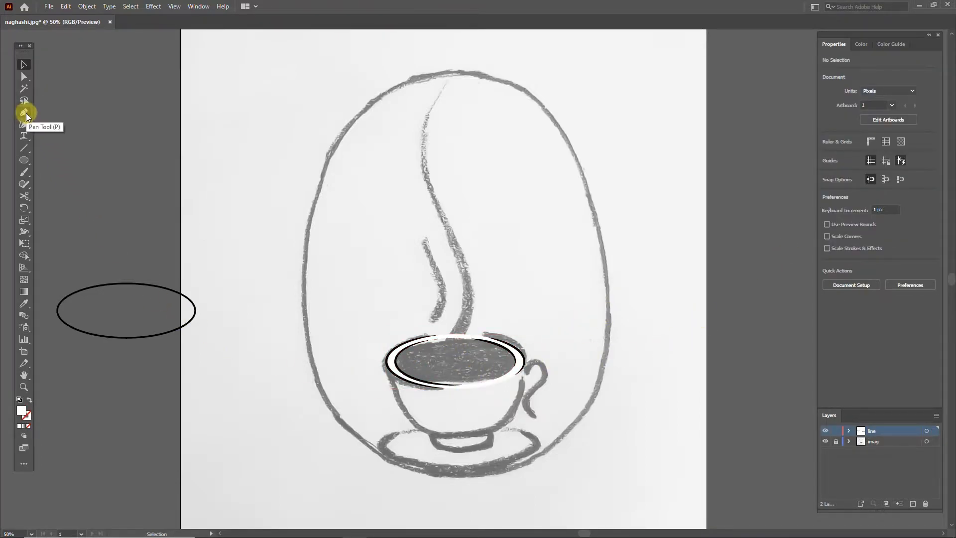
# Copy the spare ellipse onto the cup and scale it to about 246 x 97 px to fit the inner rim
pyautogui.click(141, 283)
pyautogui.moveTo(140, 282); pyautogui.dragTo(473, 337)
pyautogui.moveTo(536, 387); pyautogui.dragTo(515, 384)
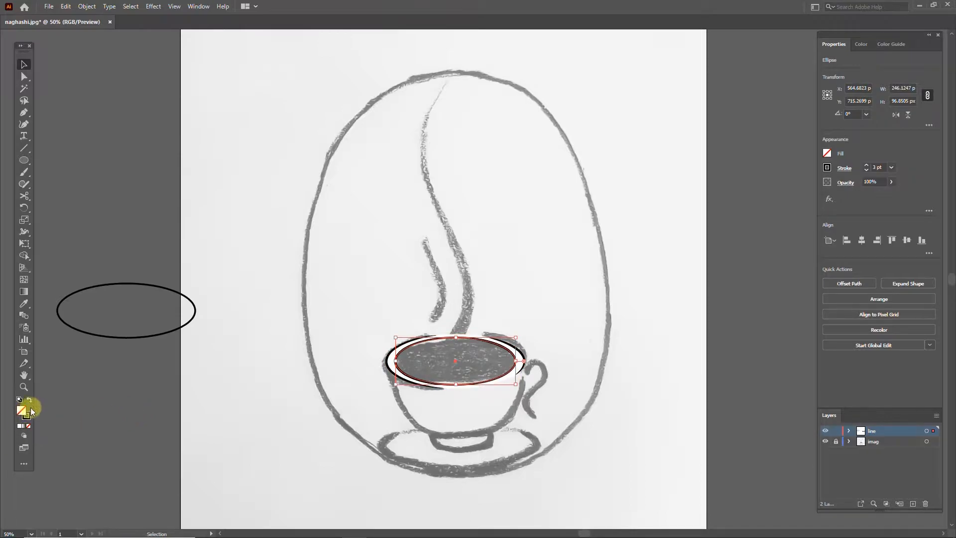
# Swap the inner ellipse's stroke for a black fill and send it to the back
pyautogui.click(29, 399)
pyautogui.rightClick(481, 371)
pyautogui.moveTo(573, 319)
pyautogui.click(629, 320)
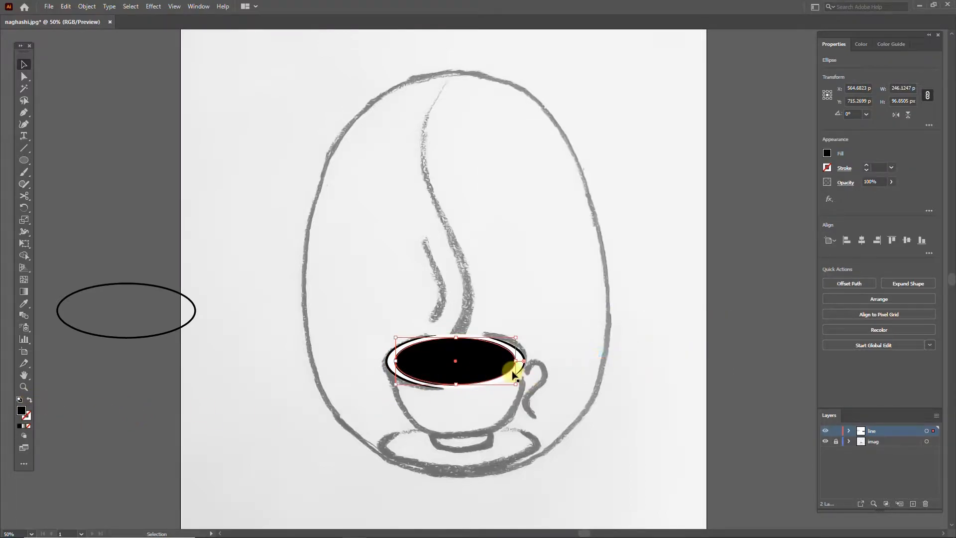
# Move the black coffee ellipse down about 9 px so that it sits lower within the rim
pyautogui.moveTo(495, 359); pyautogui.dragTo(496, 364)
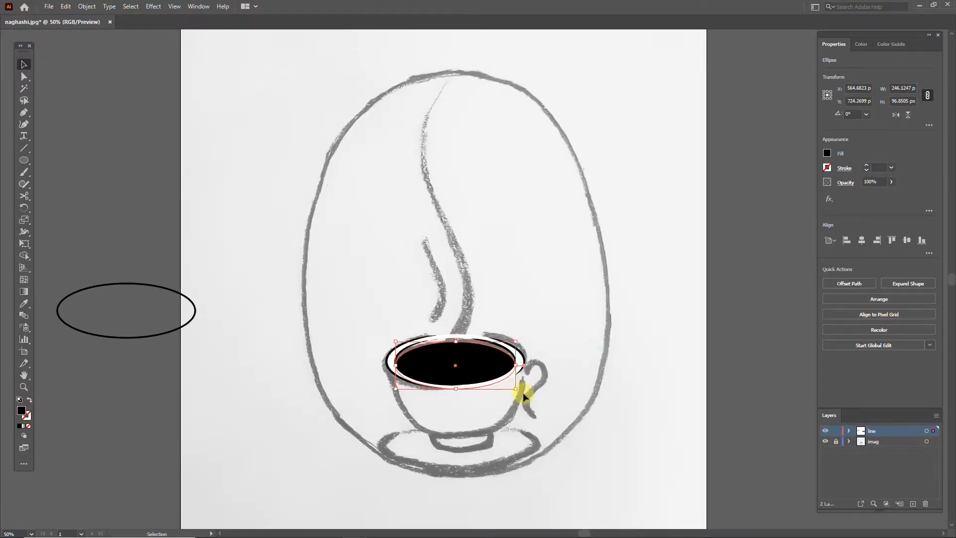
pyautogui.click(586, 349)
pyautogui.click(457, 363)
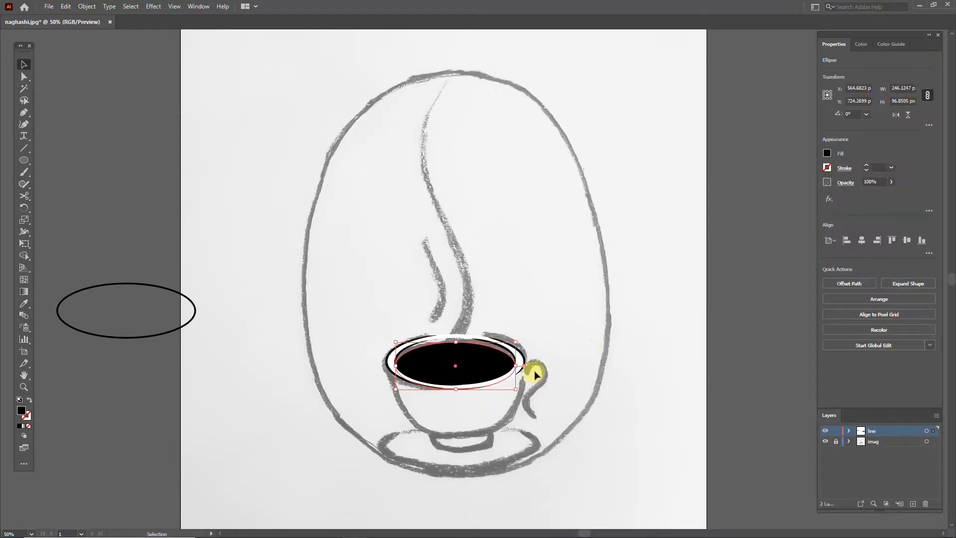
pyautogui.click(602, 347)
pyautogui.click(472, 368)
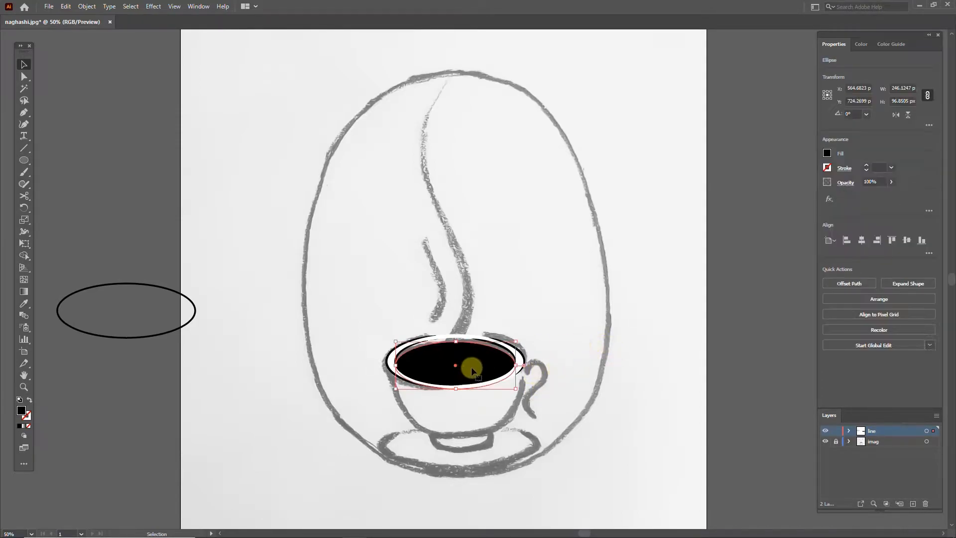
pyautogui.click(561, 319)
# Draw a closed half-oval with the Pen tool over the upper half of the cup opening, with its flat edge across the coffee
pyautogui.press('p')
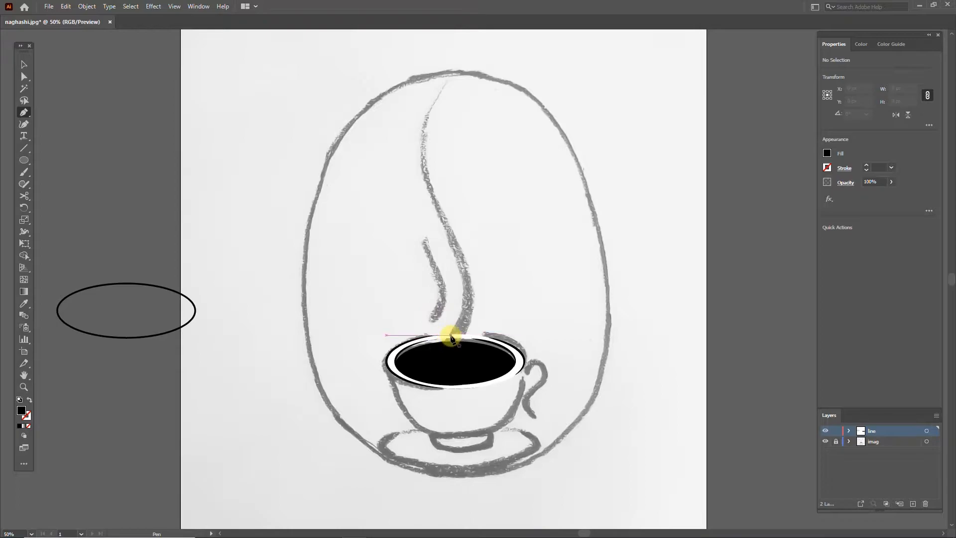
pyautogui.click(451, 337)
pyautogui.moveTo(392, 365); pyautogui.dragTo(493, 365)
pyautogui.click(494, 364)
pyautogui.click(520, 363)
pyautogui.moveTo(451, 335); pyautogui.dragTo(379, 334)
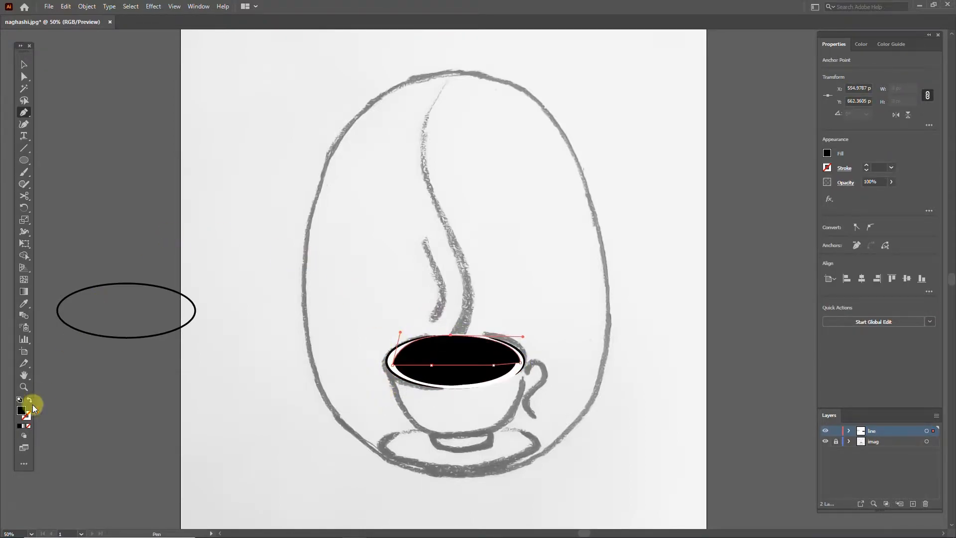
# Fill the half-oval light gray D6D6D6 and send it behind the coffee and rim
pyautogui.doubleClick(21, 412)
pyautogui.moveTo(431, 230); pyautogui.dragTo(418, 154)
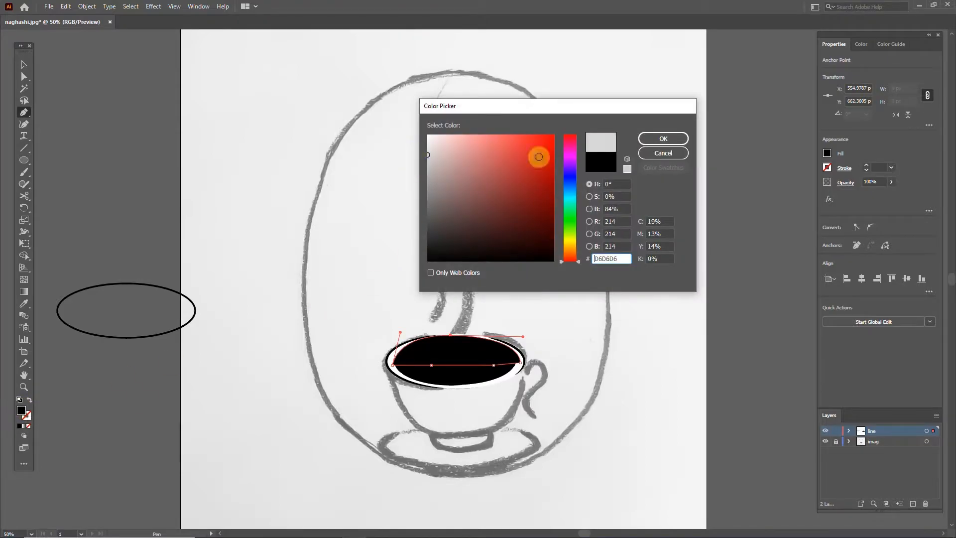
pyautogui.press('Return')
pyautogui.press('v')
pyautogui.rightClick(428, 378)
pyautogui.moveTo(550, 292)
pyautogui.click(629, 321)
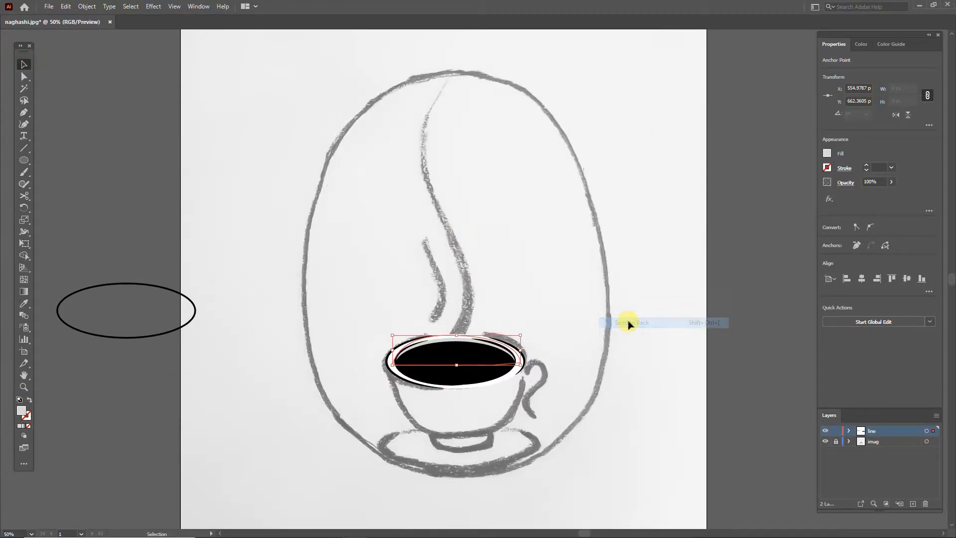
pyautogui.click(655, 306)
# Nudge the coffee ellipse slightly lower and reshape its lower curve to follow the inner rim
pyautogui.moveTo(474, 354); pyautogui.dragTo(474, 356)
pyautogui.click(24, 77)
pyautogui.moveTo(456, 395); pyautogui.dragTo(407, 382)
pyautogui.moveTo(516, 382); pyautogui.dragTo(506, 380)
pyautogui.click(660, 383)
# Draw a tall narrow black triangle with the Pen tool from the coffee surface up to the tip of the sketched steam
pyautogui.click(24, 112)
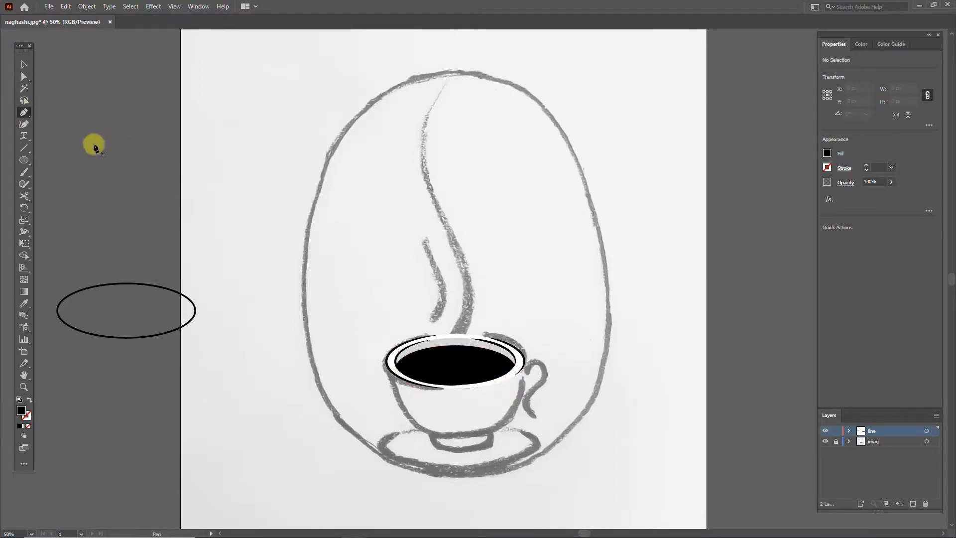
pyautogui.click(456, 365)
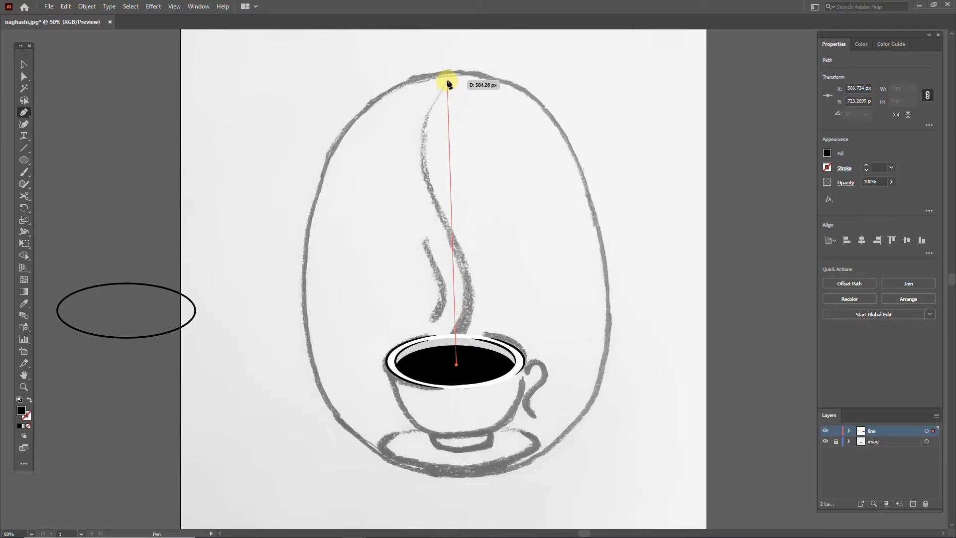
pyautogui.click(446, 80)
pyautogui.click(432, 361)
pyautogui.click(456, 364)
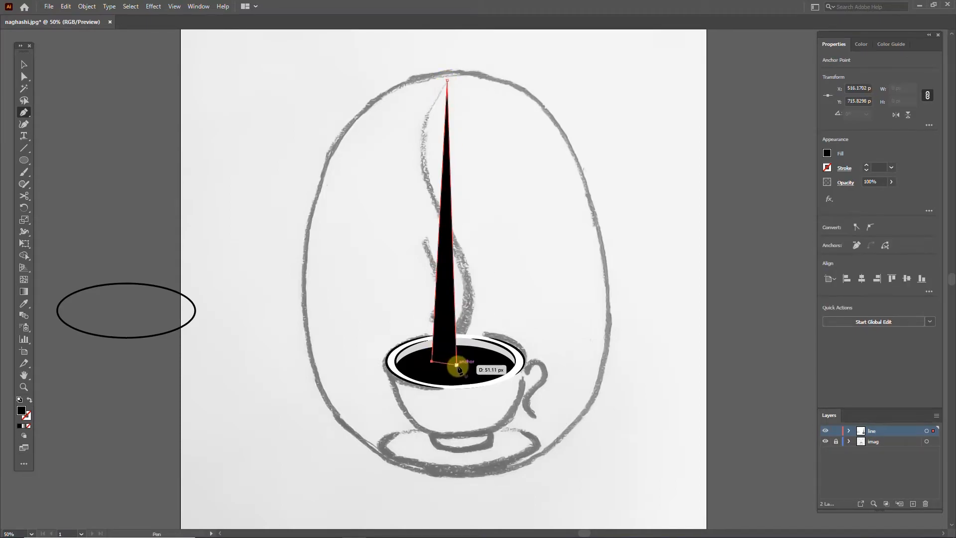
# Bend both long sides of the triangle with the Curvature tool to follow the sketched S-shaped steam
pyautogui.click(24, 124)
pyautogui.moveTo(441, 157); pyautogui.dragTo(423, 122)
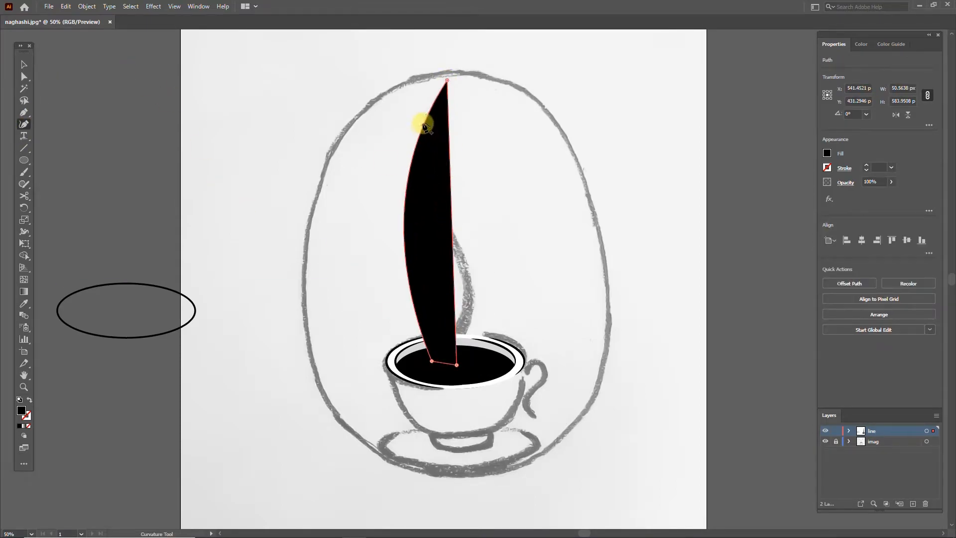
pyautogui.moveTo(412, 273); pyautogui.dragTo(463, 297)
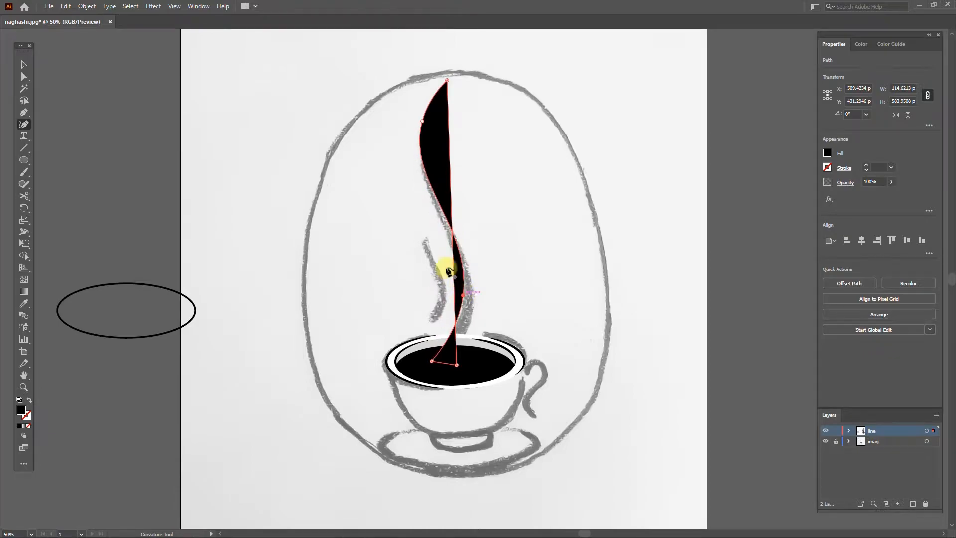
pyautogui.moveTo(449, 145); pyautogui.dragTo(428, 139)
pyautogui.moveTo(429, 282)
pyautogui.mouseDown()
pyautogui.moveTo(474, 281)
pyautogui.moveTo(458, 317)
pyautogui.mouseUp()
pyautogui.moveTo(422, 123); pyautogui.dragTo(426, 138)
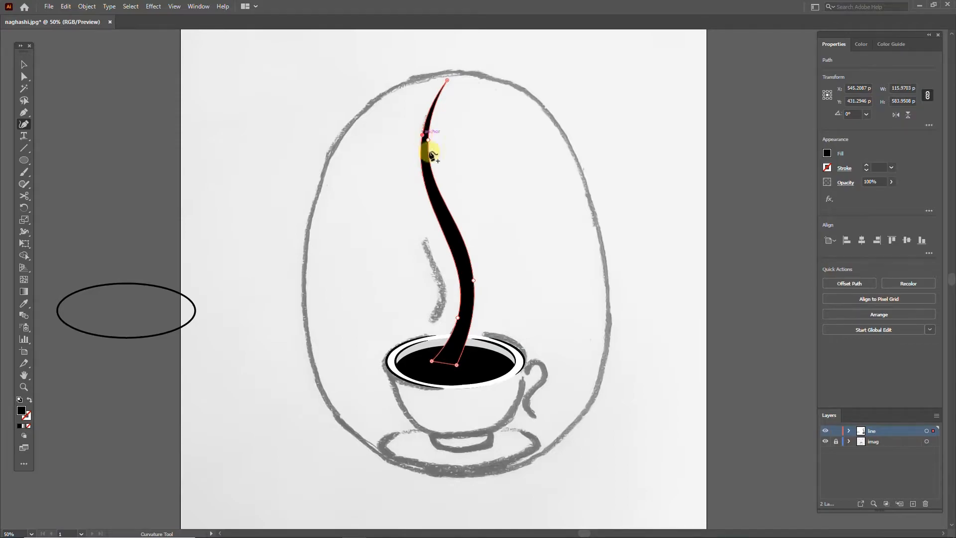
# Shift the anchors at the lower bend of the tall steam shape so its width follows the sketched curve evenly
pyautogui.click(473, 280)
pyautogui.hotkey('ctrl', 'z')
pyautogui.moveTo(457, 317)
pyautogui.mouseDown()
pyautogui.moveTo(478, 278)
pyautogui.moveTo(459, 311)
pyautogui.moveTo(473, 291)
pyautogui.mouseUp()
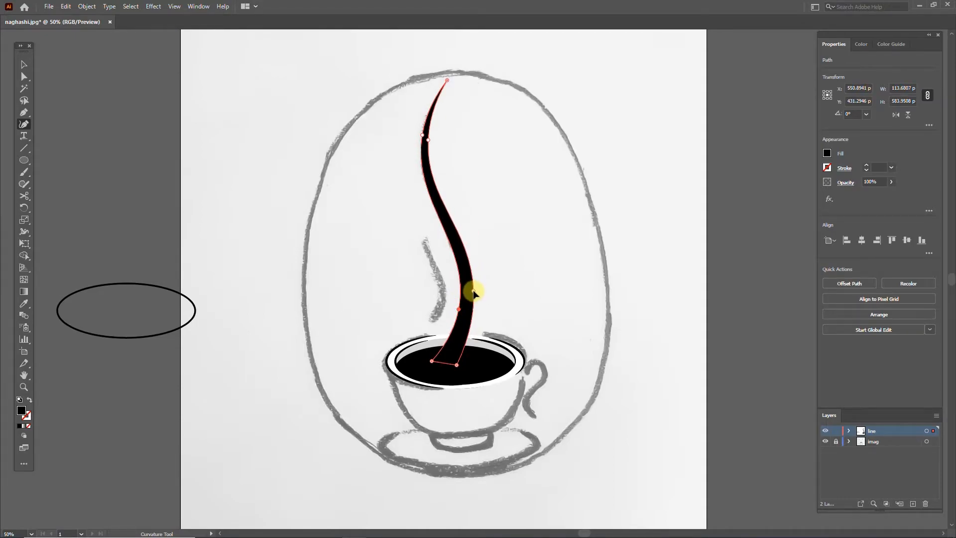
pyautogui.press('v')
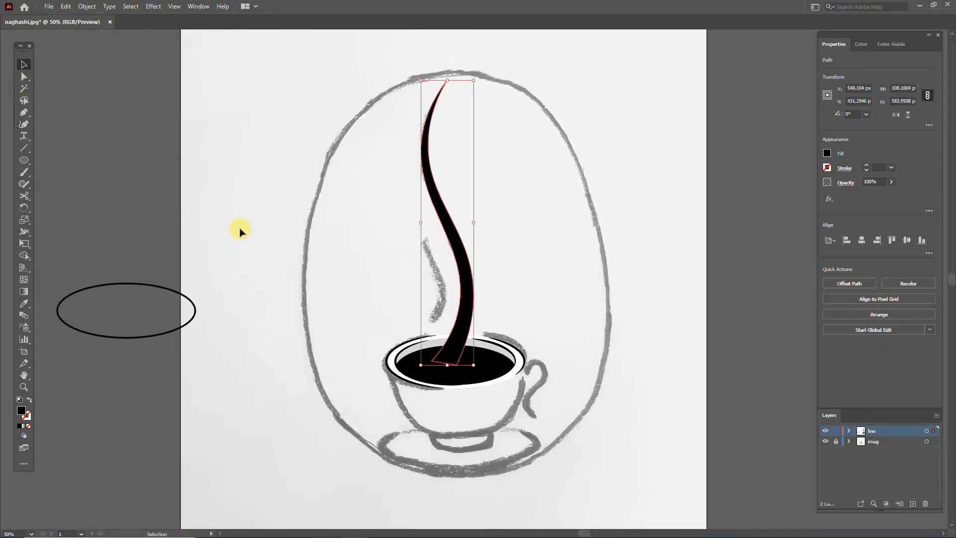
pyautogui.click(239, 228)
# Draw a narrow black shape over the short sketched steam wisp with the Pen tool and bend its sides with the Curvature tool
pyautogui.click(22, 113)
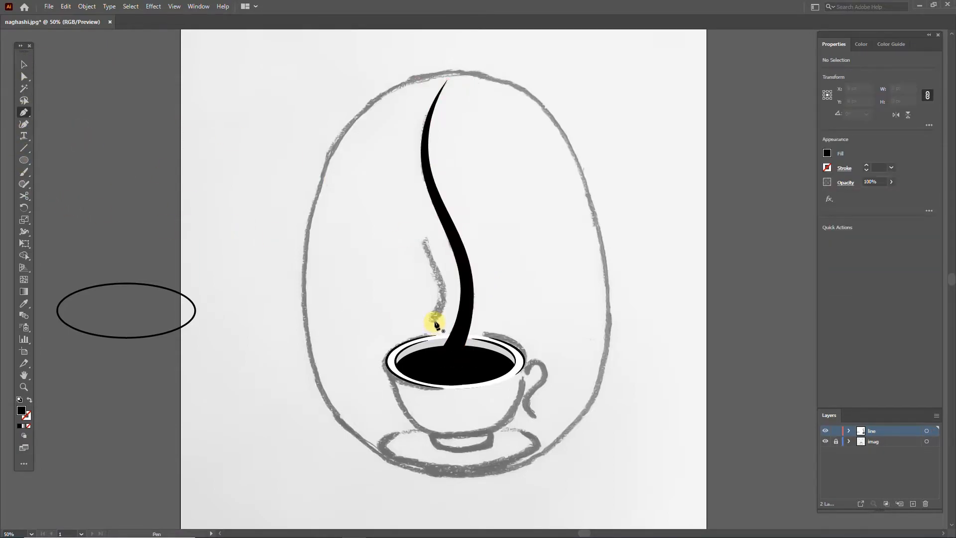
pyautogui.moveTo(425, 235); pyautogui.dragTo(438, 323)
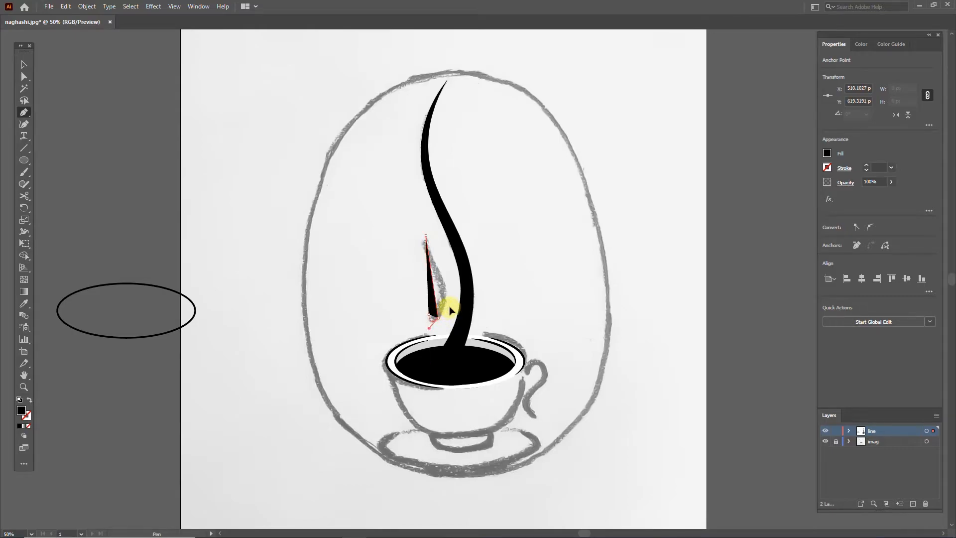
pyautogui.click(26, 129)
pyautogui.moveTo(432, 277); pyautogui.dragTo(446, 299)
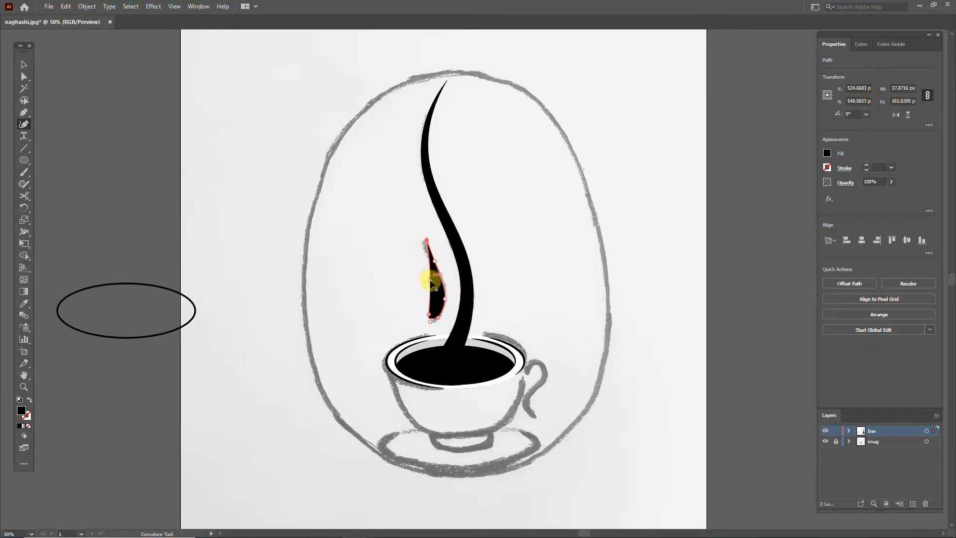
pyautogui.moveTo(432, 282); pyautogui.dragTo(436, 308)
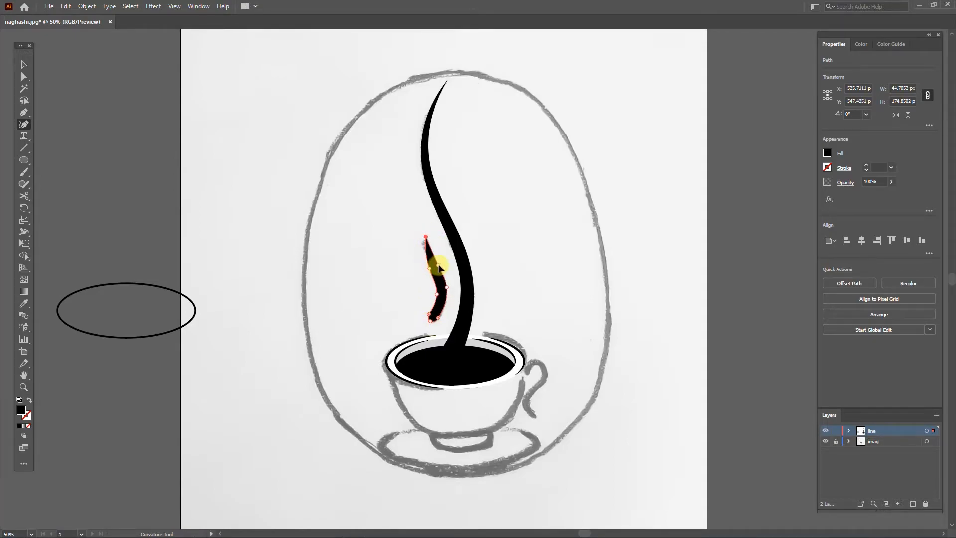
# Fine-tune the short wisp's anchors so both sides follow the sketch closely, and compare the artwork with the imag layer hidden
pyautogui.scroll(4, 436, 268)
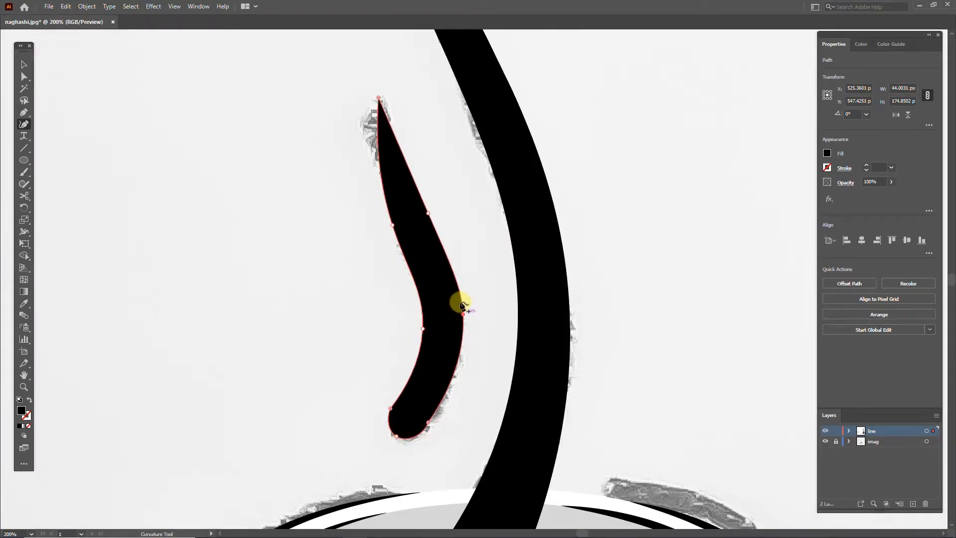
pyautogui.moveTo(427, 217); pyautogui.dragTo(421, 215)
pyautogui.moveTo(422, 328); pyautogui.dragTo(428, 343)
pyautogui.click(393, 411)
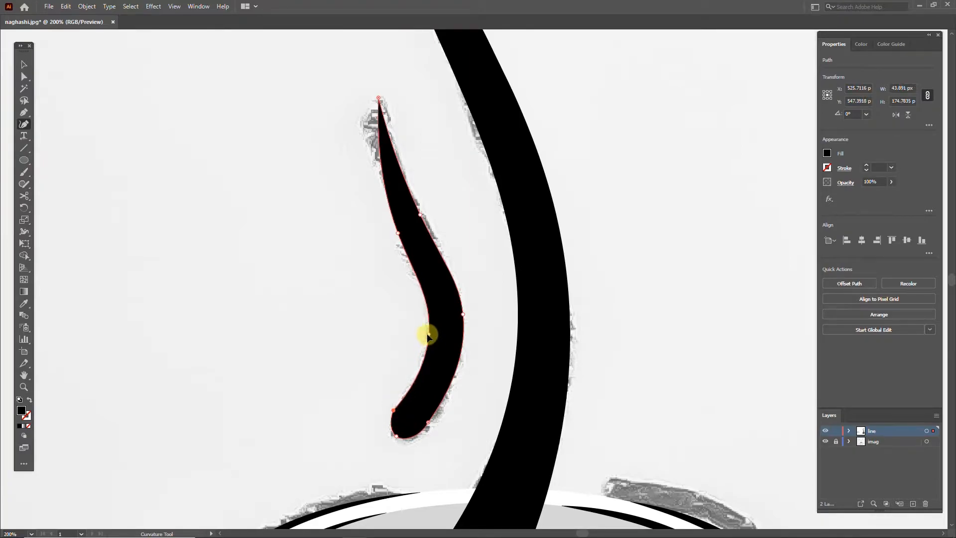
pyautogui.press('v')
pyautogui.click(175, 154)
pyautogui.scroll(-4, 216, 169)
pyautogui.moveTo(271, 175); pyautogui.dragTo(317, 296)
pyautogui.moveTo(395, 295); pyautogui.dragTo(477, 262)
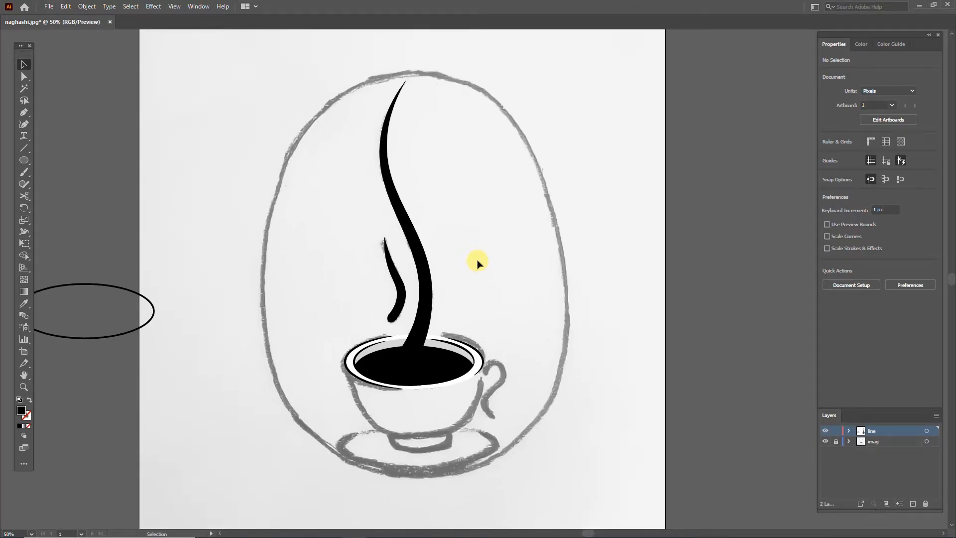
pyautogui.click(825, 442)
pyautogui.click(825, 441)
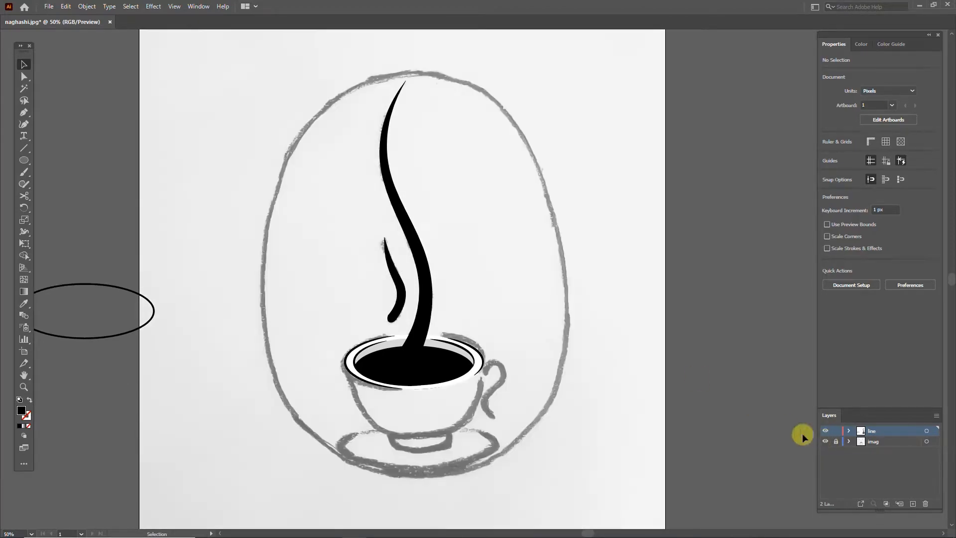
# Draw a rectangle about 283 × 163 px over the cup body with no fill and a 4 pt black stroke
pyautogui.moveTo(23, 160); pyautogui.dragTo(50, 162)
pyautogui.moveTo(345, 363); pyautogui.dragTo(483, 441)
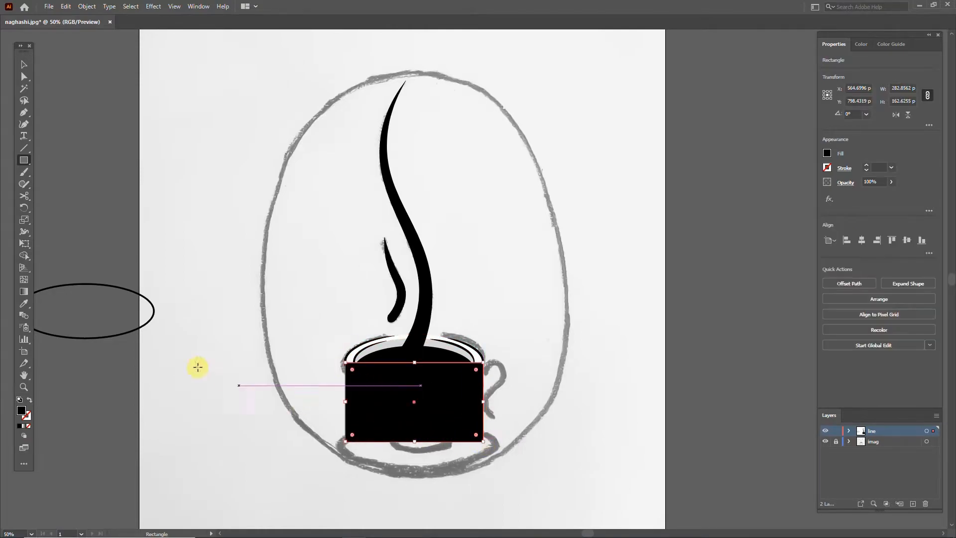
pyautogui.click(29, 400)
pyautogui.click(867, 164)
pyautogui.click(866, 165)
pyautogui.click(866, 164)
# Cut the rectangle at its two upper corners with the Scissors tool and delete the top edge
pyautogui.click(24, 196)
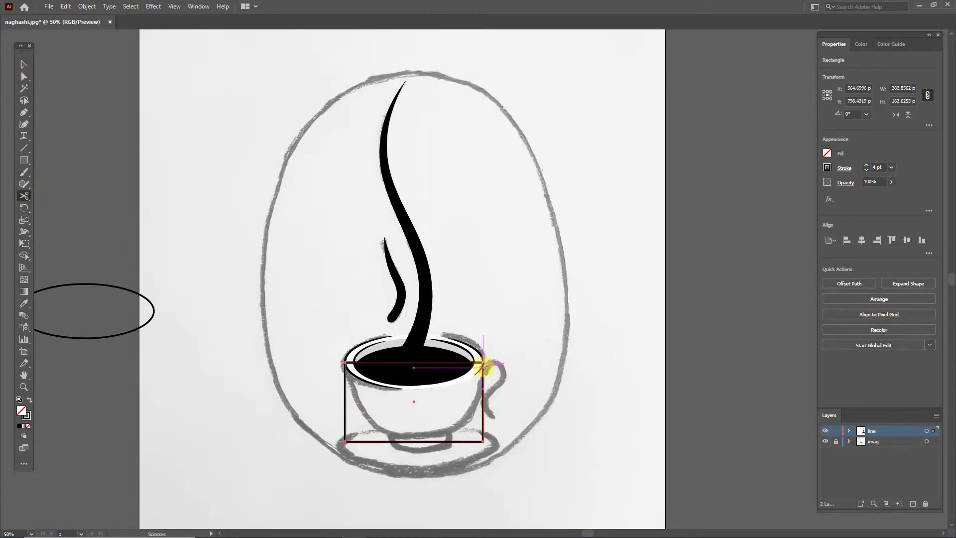
pyautogui.click(483, 362)
pyautogui.click(345, 362)
pyautogui.press('Delete')
# Round the two lower corners of the cup body to about 119 px and shorten the shape to meet the sketched cup bottom
pyautogui.click(24, 77)
pyautogui.click(345, 442)
pyautogui.keyDown('shift'); pyautogui.click(483, 442); pyautogui.keyUp('shift')
pyautogui.moveTo(477, 436); pyautogui.dragTo(420, 384)
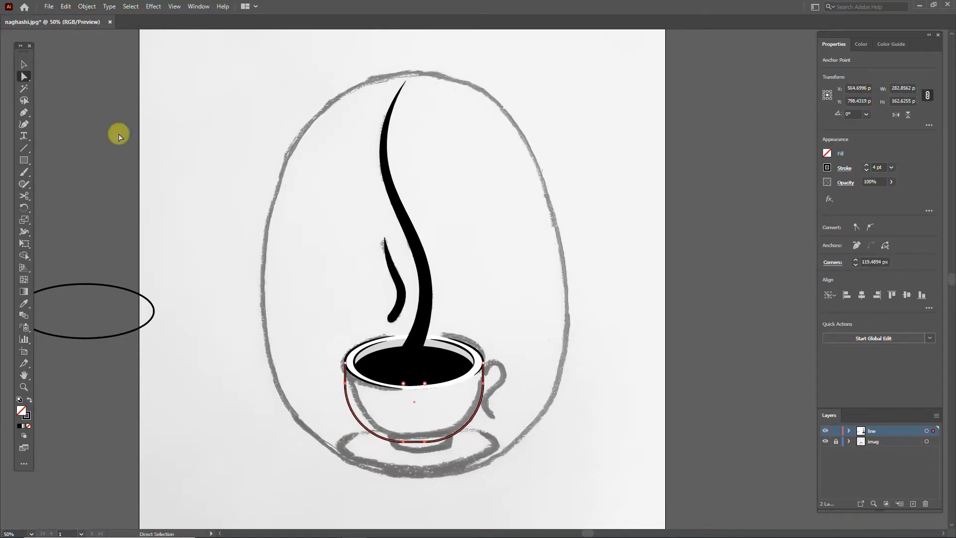
pyautogui.click(24, 65)
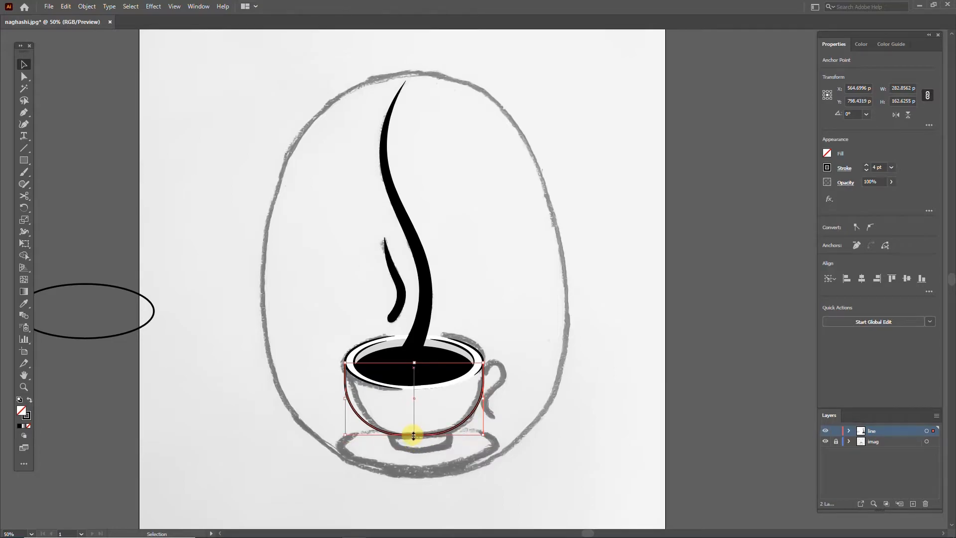
pyautogui.click(617, 368)
# Duplicate the cup body outline, scale it to about 128 × 28 px as the foot below the cup, and check it without the sketch
pyautogui.moveTo(485, 385); pyautogui.dragTo(484, 418)
pyautogui.moveTo(484, 468); pyautogui.dragTo(433, 449)
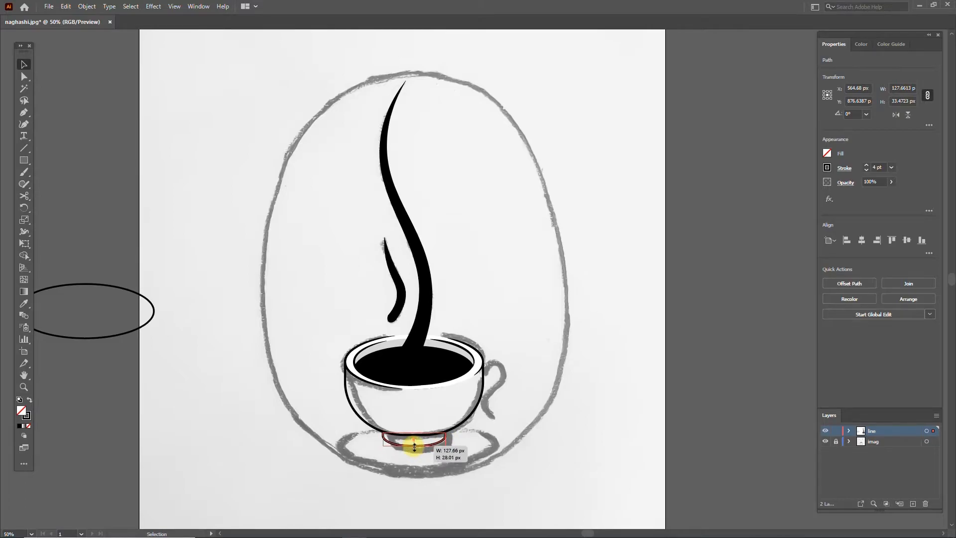
pyautogui.click(826, 441)
pyautogui.click(825, 441)
pyautogui.click(410, 371)
pyautogui.click(24, 76)
pyautogui.click(581, 397)
pyautogui.click(825, 441)
pyautogui.click(826, 441)
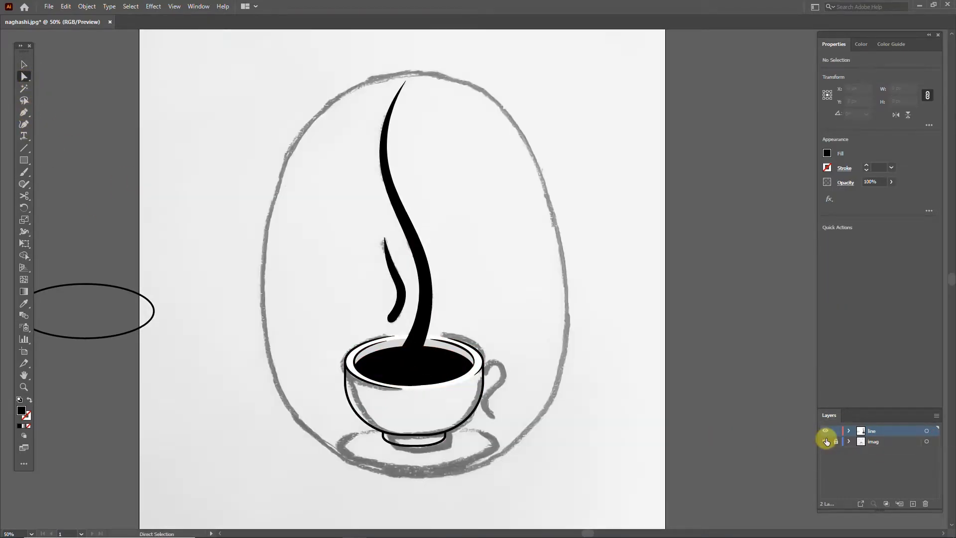
# Copy the spare ellipse onto the sketched saucer, resize it to about 346 × 136 px and set its stroke to 7 pt
pyautogui.click(25, 63)
pyautogui.moveTo(134, 336); pyautogui.dragTo(476, 461)
pyautogui.moveTo(485, 472)
pyautogui.mouseDown()
pyautogui.moveTo(506, 486)
pyautogui.moveTo(486, 457)
pyautogui.mouseUp()
pyautogui.click(867, 165)
pyautogui.click(867, 165)
pyautogui.click(867, 165)
pyautogui.click(866, 164)
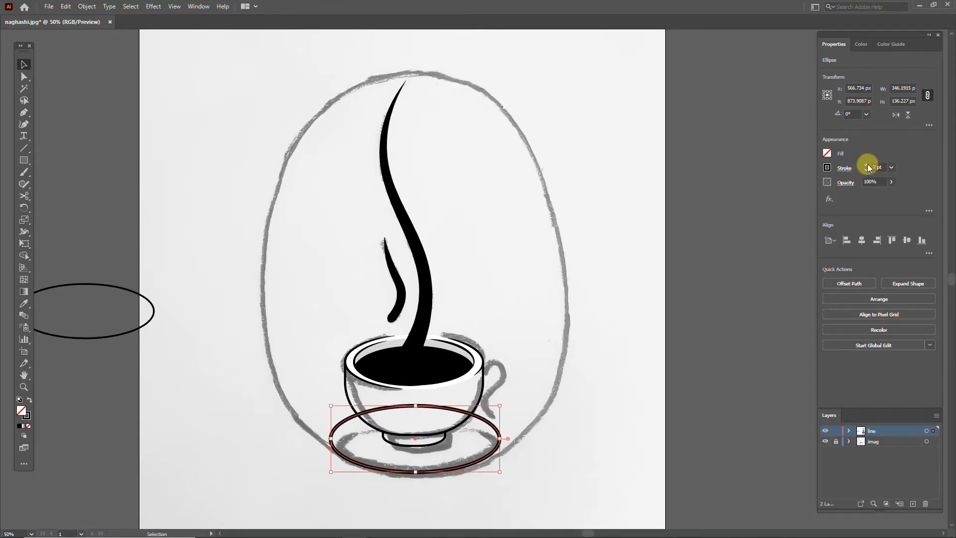
# Cut the saucer ellipse where it passes behind both sides of the cup and delete the upper arc
pyautogui.click(23, 196)
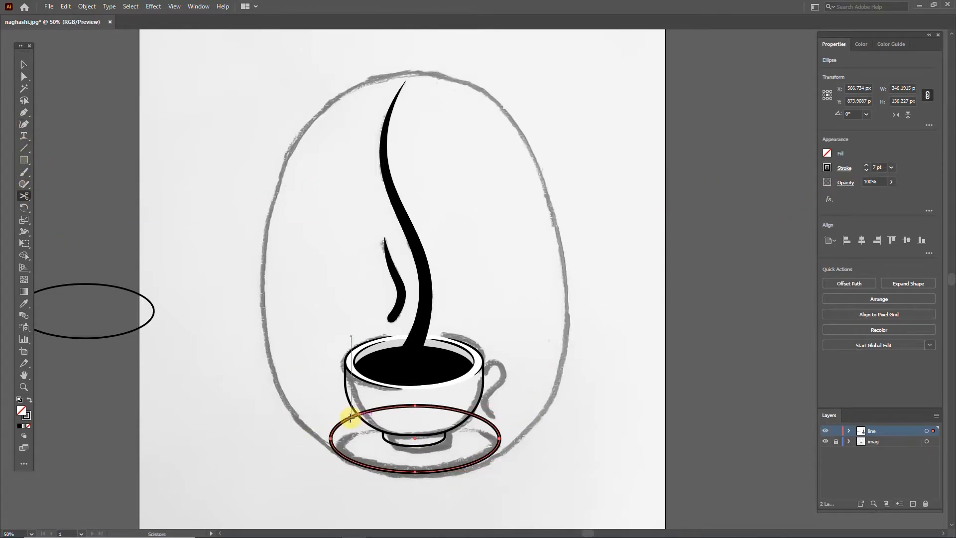
pyautogui.click(351, 418)
pyautogui.click(479, 419)
pyautogui.press('v')
pyautogui.click(375, 407)
pyautogui.press('Delete')
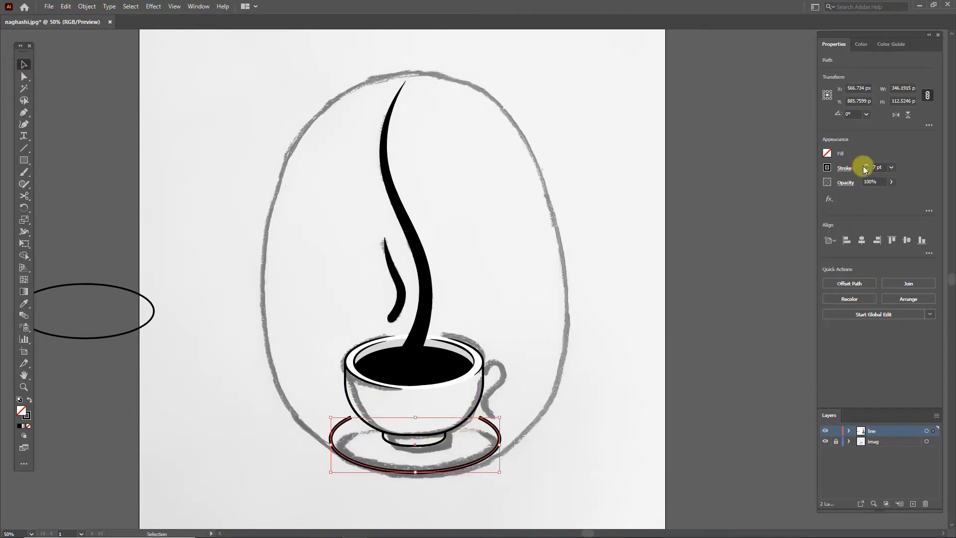
# Taper the saucer outline with the lens-shaped width profile and check it with the imag layer hidden
pyautogui.click(845, 168)
pyautogui.click(823, 322)
pyautogui.click(796, 342)
pyautogui.click(826, 442)
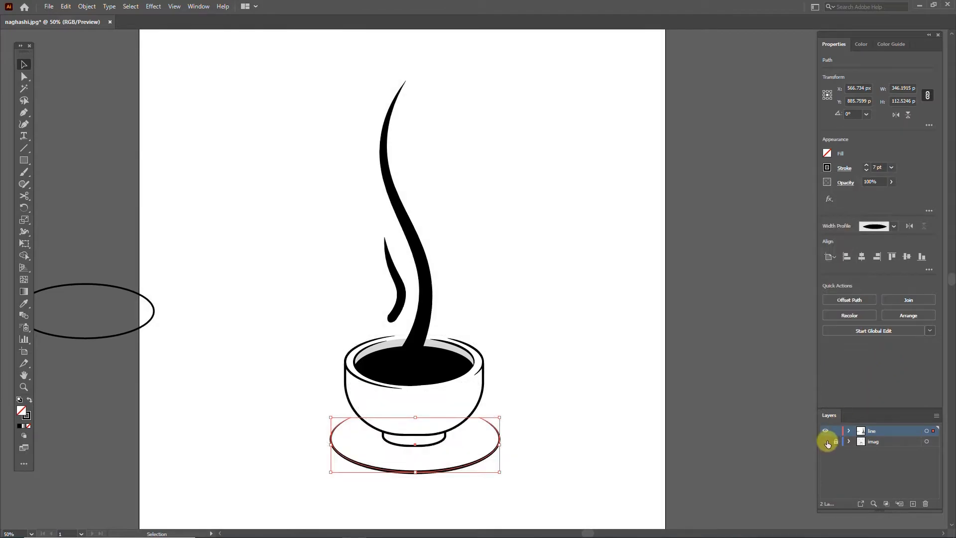
pyautogui.click(601, 411)
pyautogui.click(825, 442)
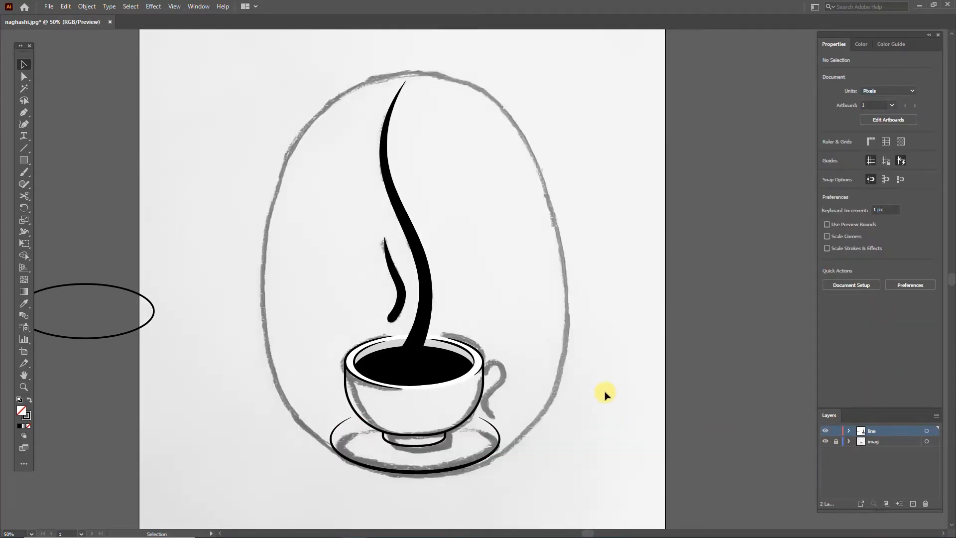
# Move the spare ellipse around the cup foot, scale it to about 151 × 60 px and give it a 3 pt stroke
pyautogui.click(482, 461)
pyautogui.moveTo(134, 328); pyautogui.dragTo(461, 457)
pyautogui.moveTo(483, 461); pyautogui.dragTo(461, 452)
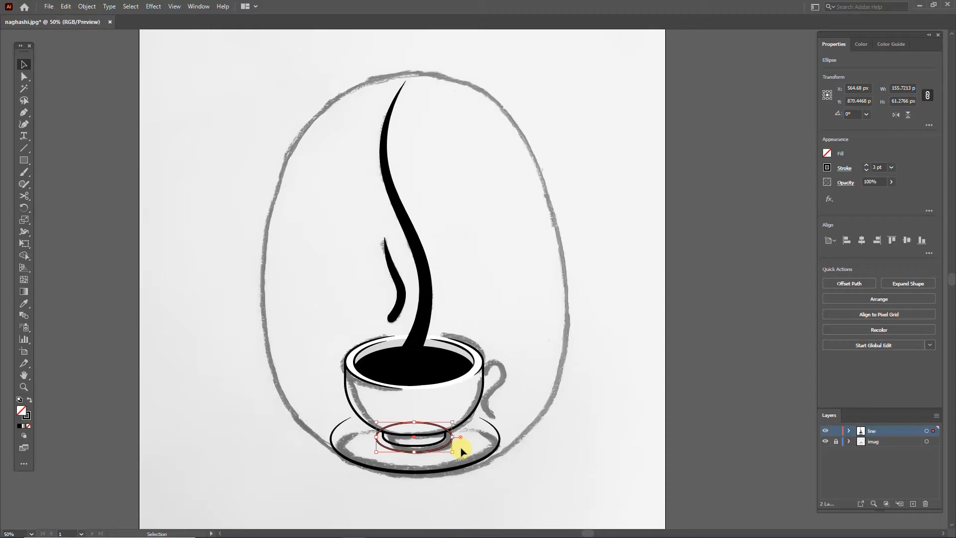
pyautogui.scroll(3, 450, 452)
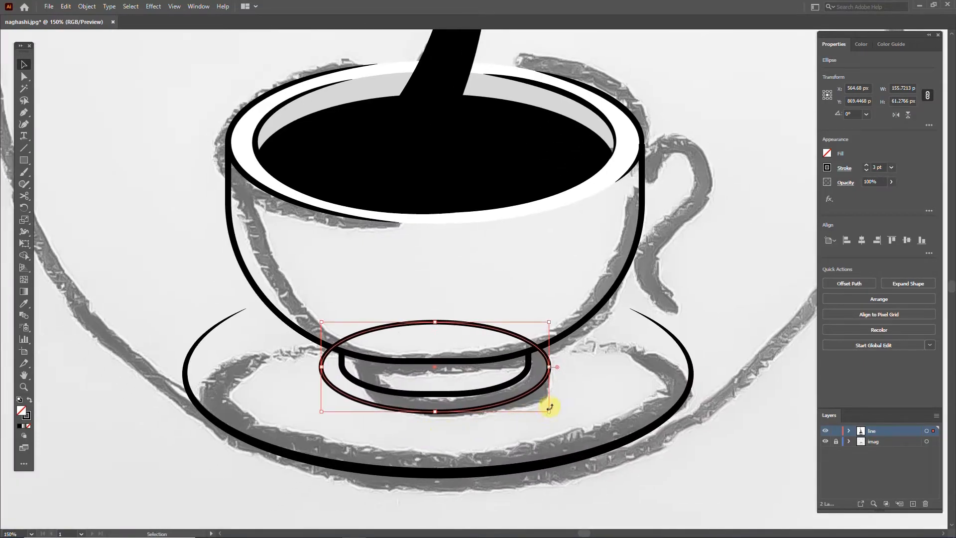
pyautogui.click(866, 170)
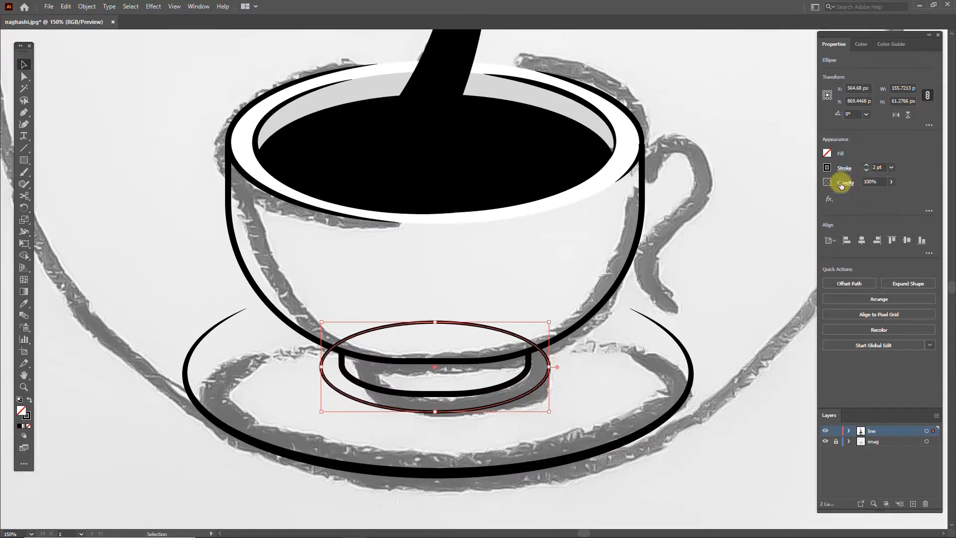
pyautogui.click(866, 165)
pyautogui.moveTo(549, 411); pyautogui.dragTo(546, 410)
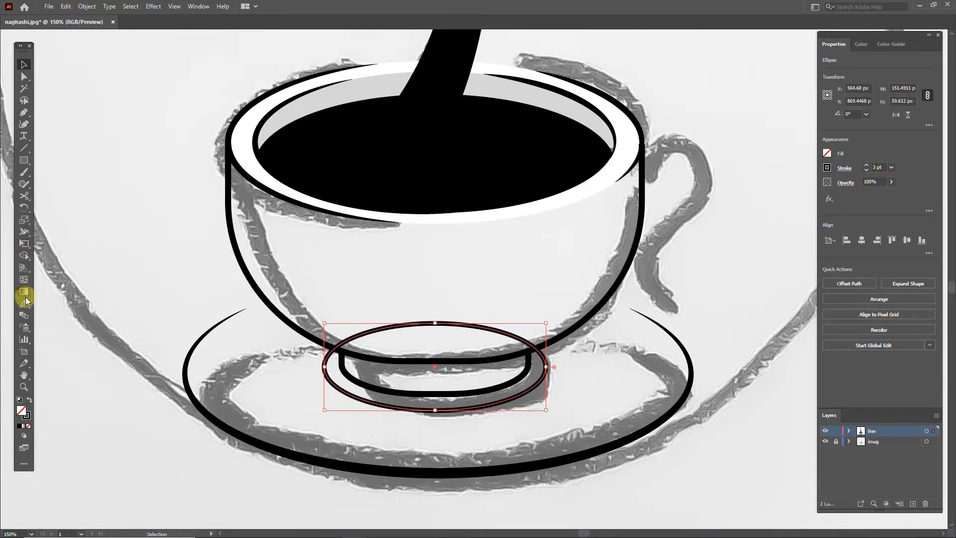
# Add a smaller ellipse of about 142 × 56 px inside the foot ring, nudge it slightly upward and set its stroke to 1 pt
pyautogui.moveTo(476, 408); pyautogui.dragTo(475, 406)
pyautogui.moveTo(546, 407); pyautogui.dragTo(541, 402)
pyautogui.press('Down')
pyautogui.press('Down')
pyautogui.press('Down')
pyautogui.press('Up')
pyautogui.click(867, 170)
pyautogui.click(867, 170)
pyautogui.hotkey('ctrl', 'z')
pyautogui.hotkey('ctrl', 'z')
pyautogui.hotkey('ctrl', 'z')
pyautogui.hotkey('ctrl', 'z')
pyautogui.hotkey('ctrl', 'z')
pyautogui.hotkey('ctrl', 'z')
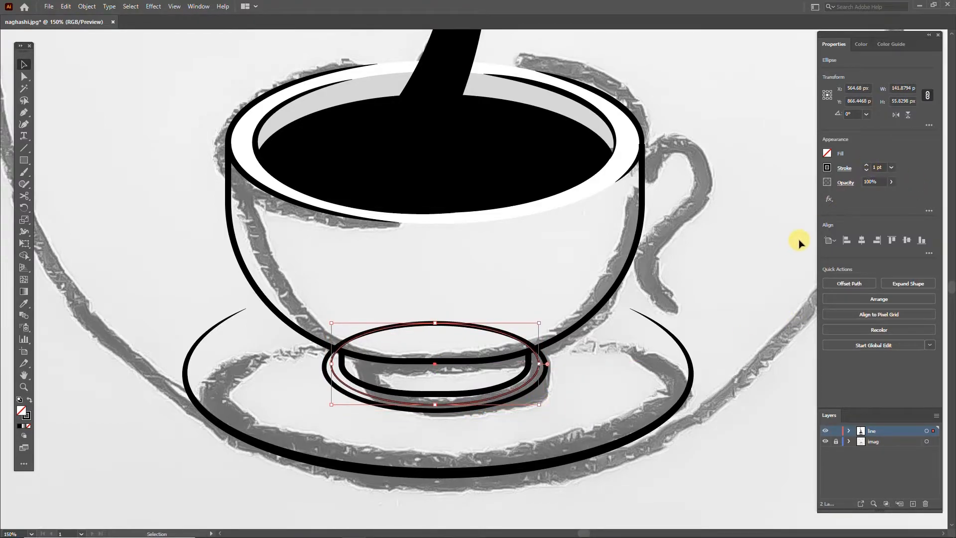
# Cut both ring ellipses at the sides of the foot and delete their upper arcs
pyautogui.click(24, 197)
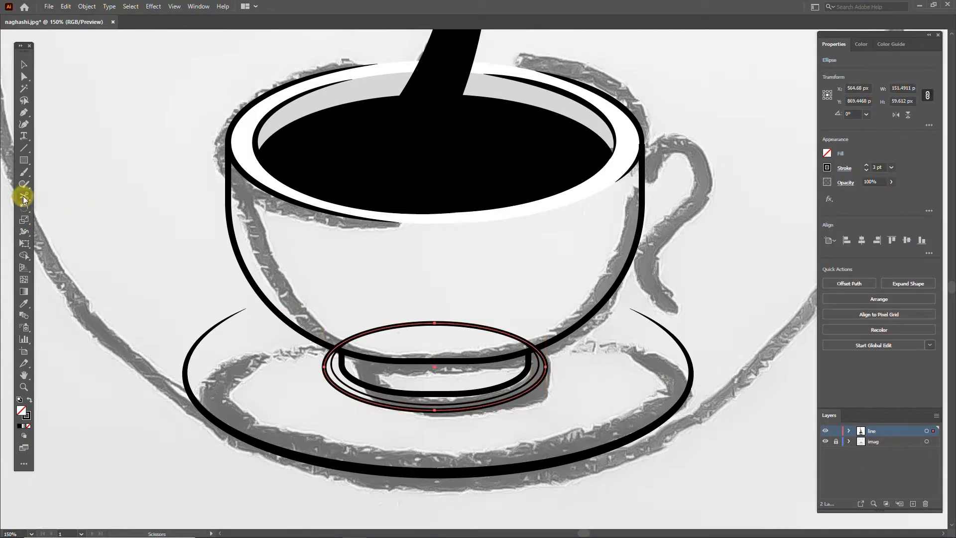
pyautogui.click(328, 355)
pyautogui.click(538, 357)
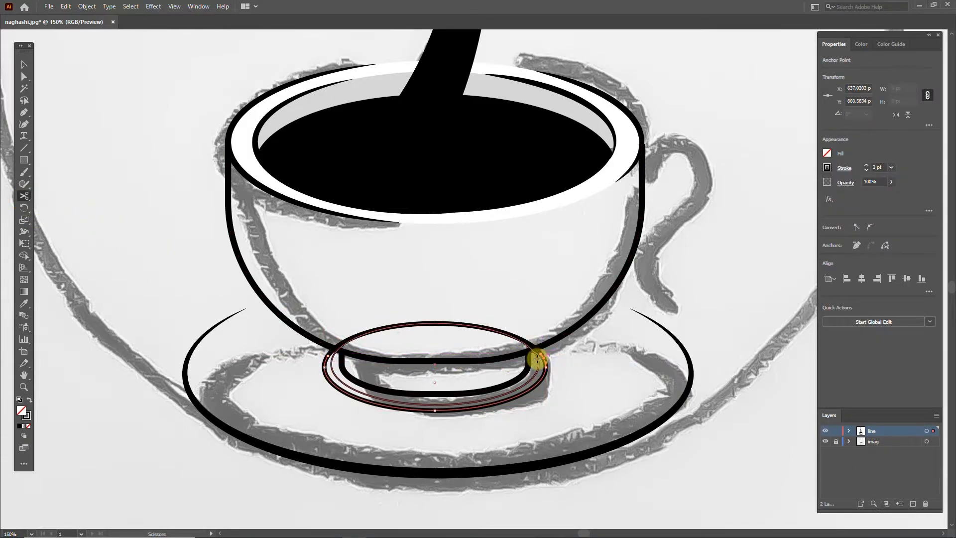
pyautogui.press('v')
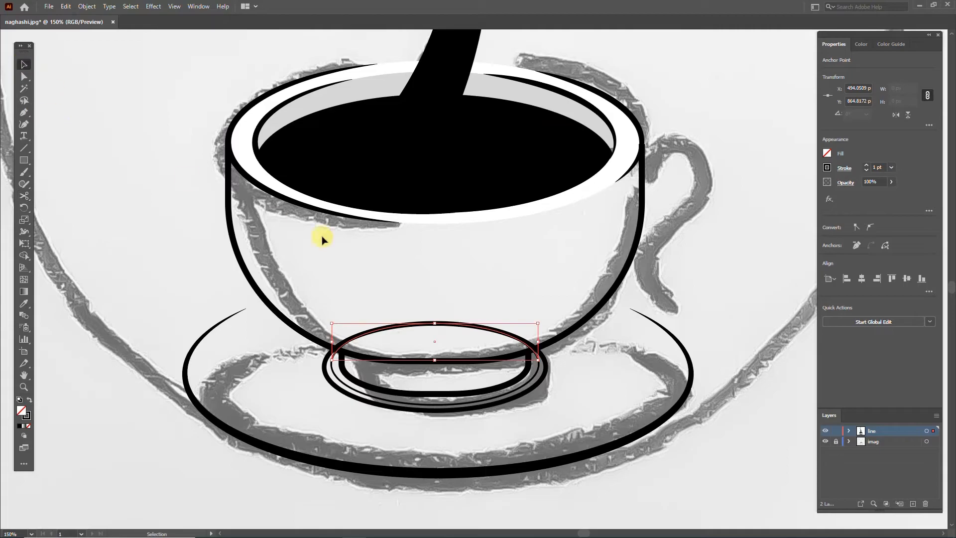
pyautogui.click(532, 345)
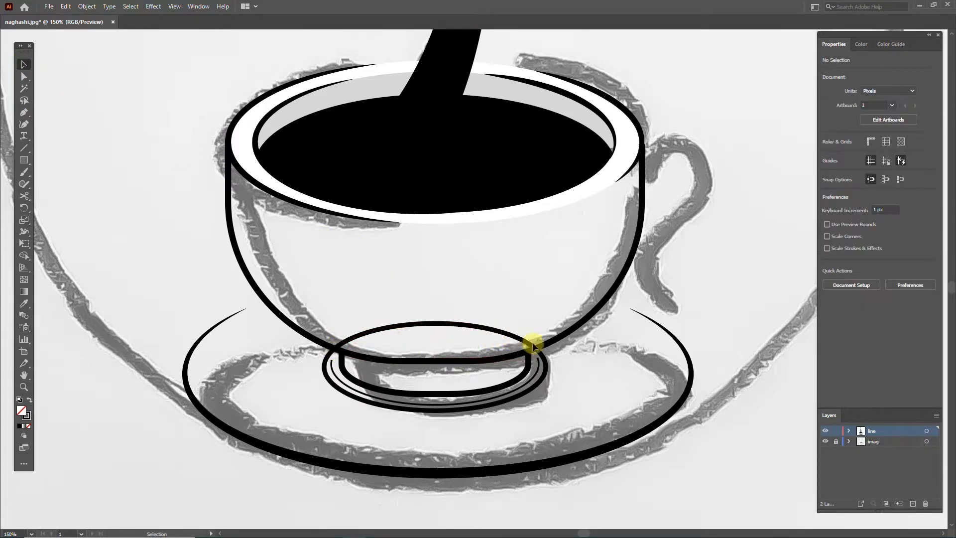
# Apply the lens-shaped width profile to both lower ring arcs and review them with the imag layer hidden
pyautogui.click(544, 368)
pyautogui.click(852, 170)
pyautogui.click(820, 320)
pyautogui.click(772, 371)
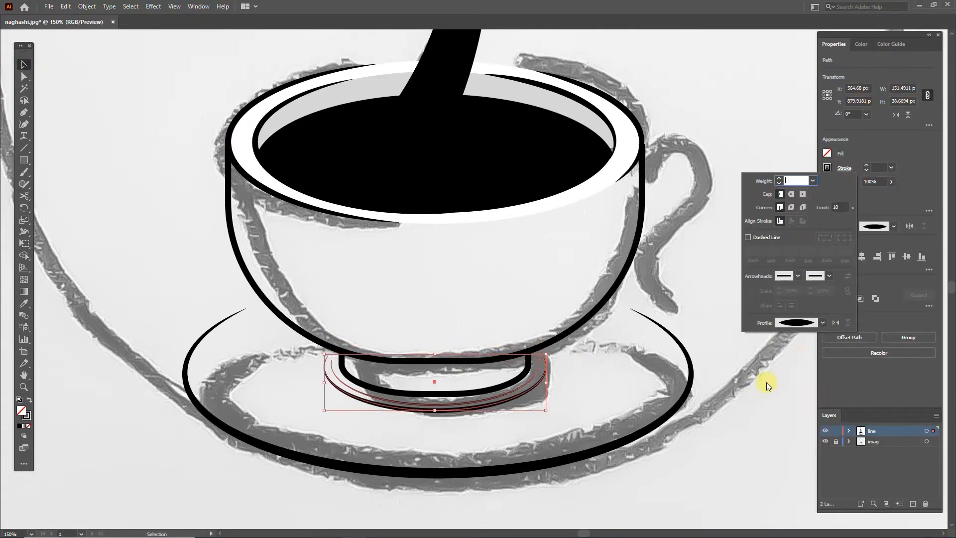
pyautogui.click(826, 441)
pyautogui.click(745, 366)
pyautogui.click(536, 375)
pyautogui.moveTo(435, 407); pyautogui.dragTo(493, 402)
pyautogui.click(732, 444)
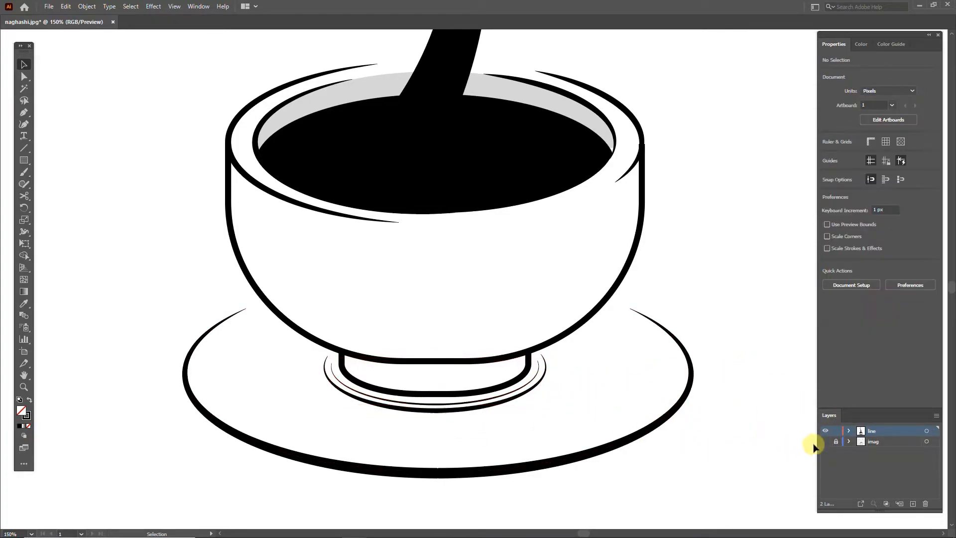
pyautogui.click(826, 441)
pyautogui.scroll(-1, 662, 279)
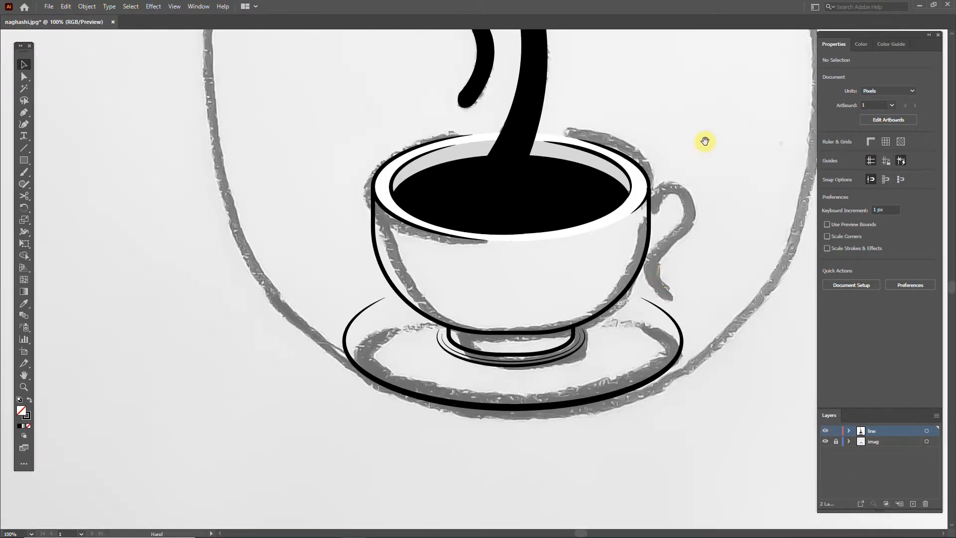
pyautogui.moveTo(705, 143); pyautogui.dragTo(649, 246)
pyautogui.click(837, 442)
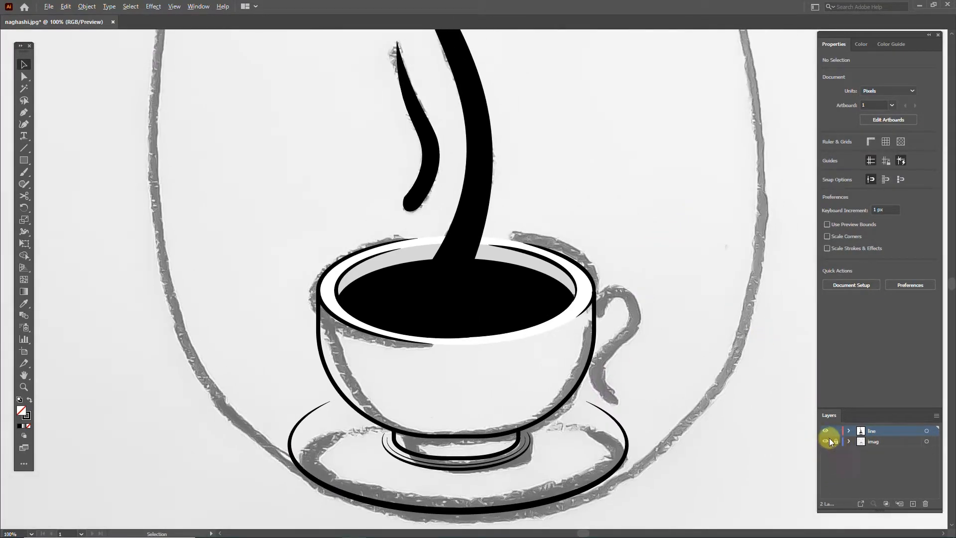
pyautogui.scroll(-2, 668, 348)
pyautogui.hscroll(2, 605, 393)
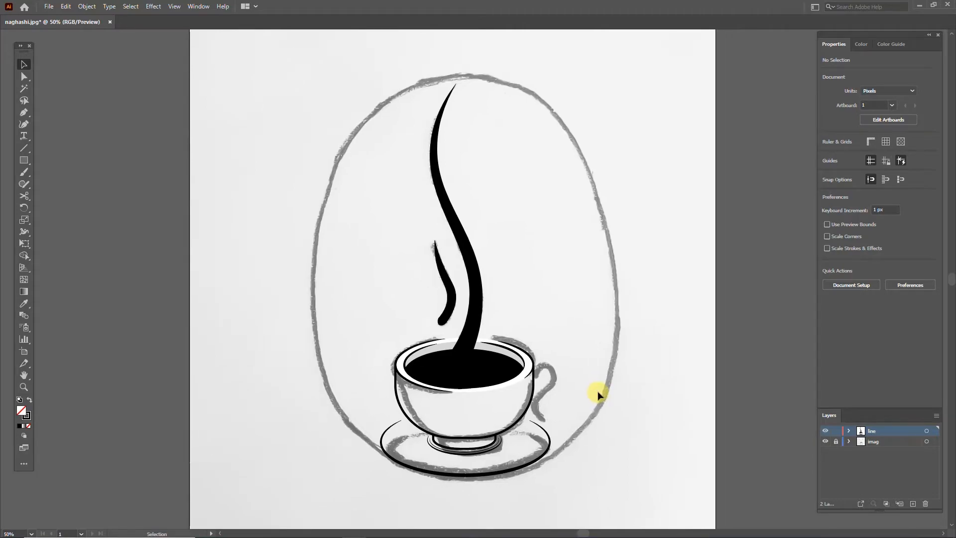
# Draw a closed curved shading shape with the Pen tool along the cup's right wall, from the base up to the rim
pyautogui.press('p')
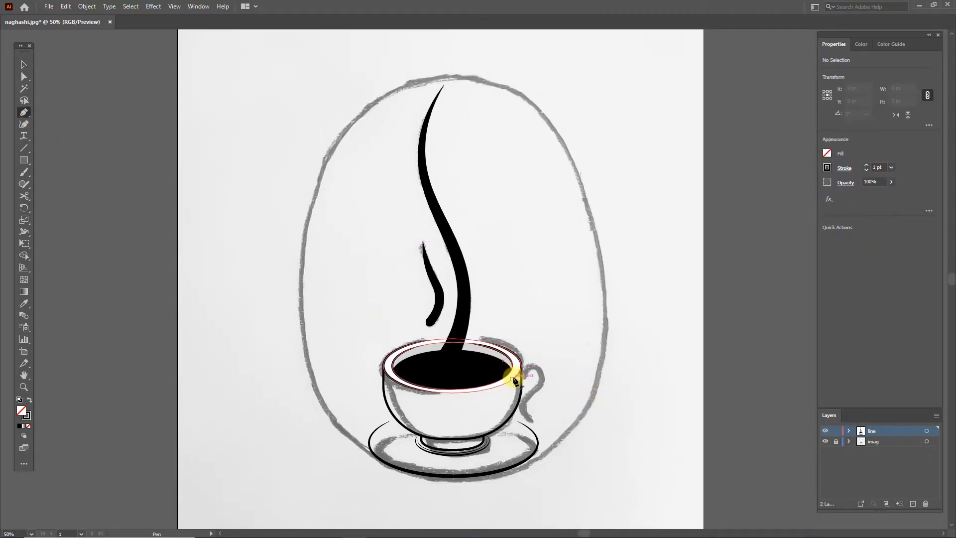
pyautogui.click(516, 378)
pyautogui.moveTo(451, 450); pyautogui.dragTo(437, 454)
pyautogui.scroll(2, 508, 446)
pyautogui.click(440, 430)
pyautogui.moveTo(534, 295); pyautogui.dragTo(536, 222)
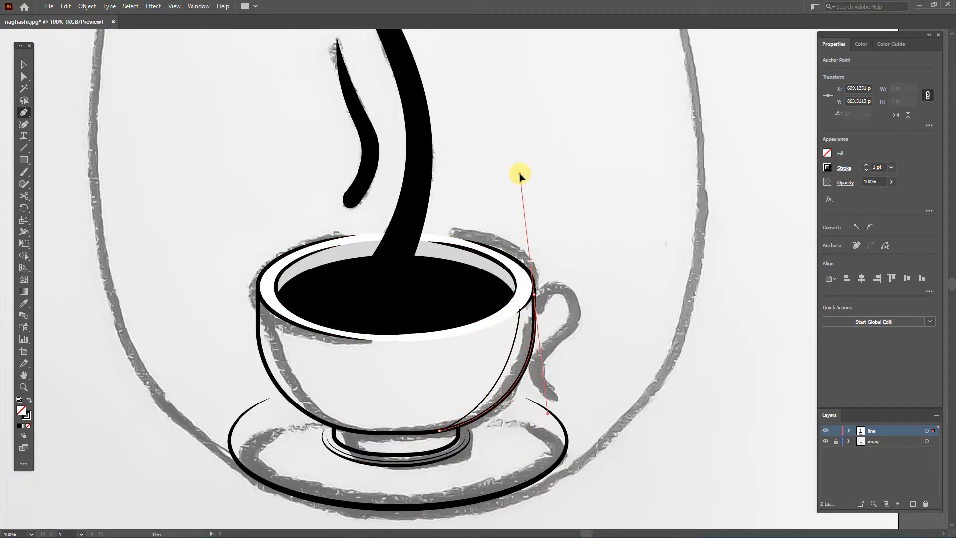
pyautogui.moveTo(523, 172); pyautogui.dragTo(523, 169)
pyautogui.click(532, 296)
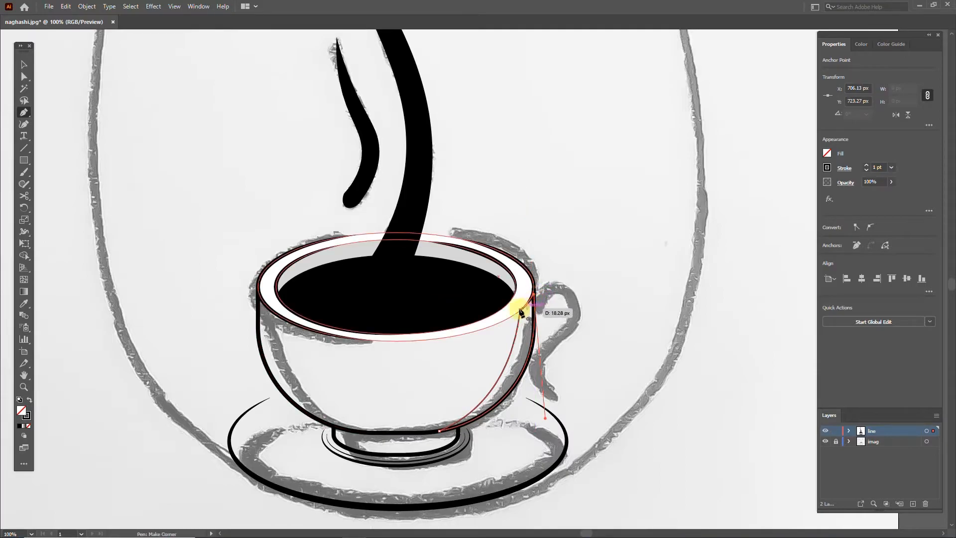
# Fill the wall shading with the light gray sampled from the cup's inner wall and send it to the back
pyautogui.press('i')
pyautogui.click(316, 171)
pyautogui.press('v')
pyautogui.rightClick(524, 334)
pyautogui.moveTo(552, 284)
pyautogui.click(656, 313)
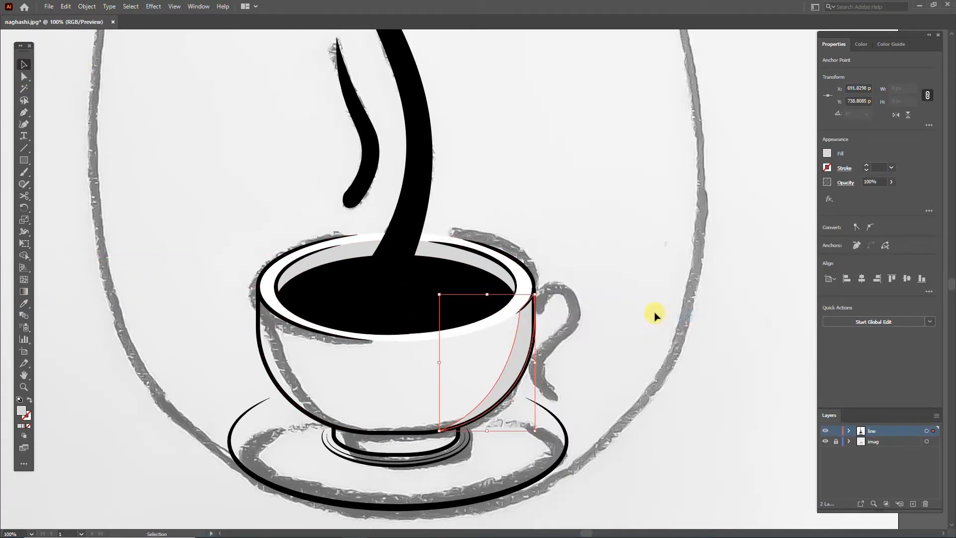
# Move the upper inner anchor of the wall shading slightly up to meet the rim
pyautogui.press('a')
pyautogui.moveTo(519, 313); pyautogui.dragTo(519, 306)
pyautogui.scroll(2, 519, 312)
pyautogui.click(630, 294)
pyautogui.scroll(-4, 629, 295)
pyautogui.moveTo(645, 329); pyautogui.dragTo(584, 320)
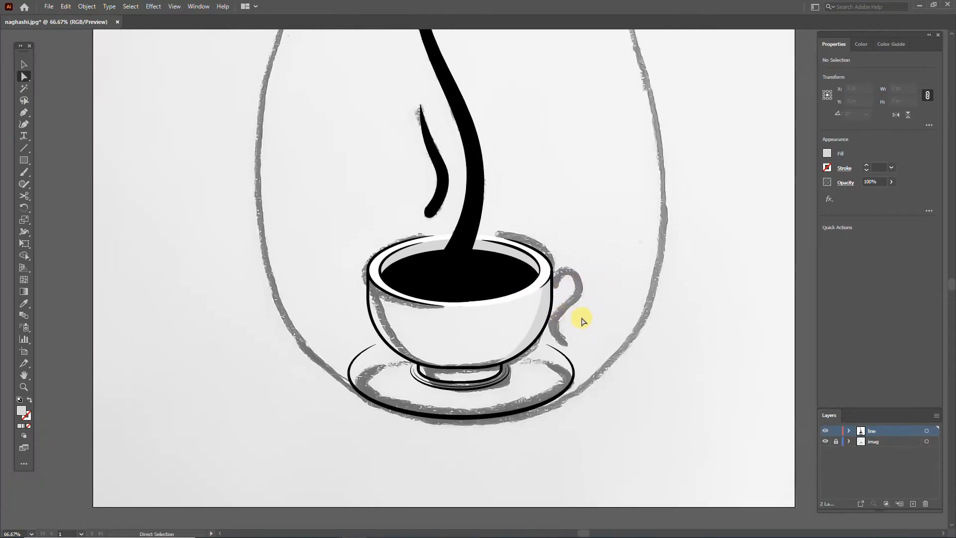
# Move the wall shading's lower anchor left along the cup base, smooth its curve, and review with the imag layer hidden
pyautogui.scroll(2, 584, 320)
pyautogui.click(550, 360)
pyautogui.moveTo(497, 402); pyautogui.dragTo(459, 404)
pyautogui.moveTo(538, 374)
pyautogui.mouseDown()
pyautogui.moveTo(594, 368)
pyautogui.moveTo(605, 399)
pyautogui.moveTo(597, 419)
pyautogui.mouseUp()
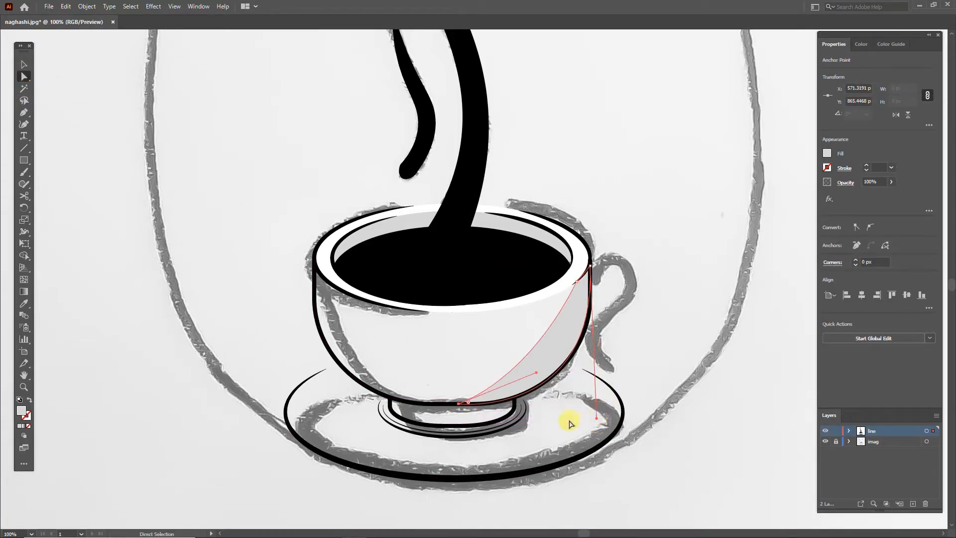
pyautogui.moveTo(536, 374); pyautogui.dragTo(570, 386)
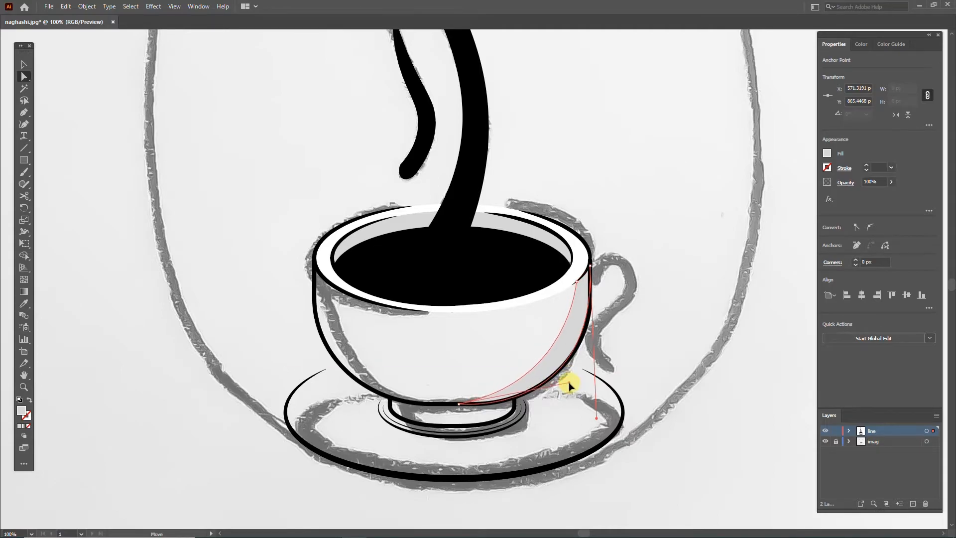
pyautogui.click(24, 64)
pyautogui.click(522, 316)
pyautogui.click(825, 442)
pyautogui.click(824, 443)
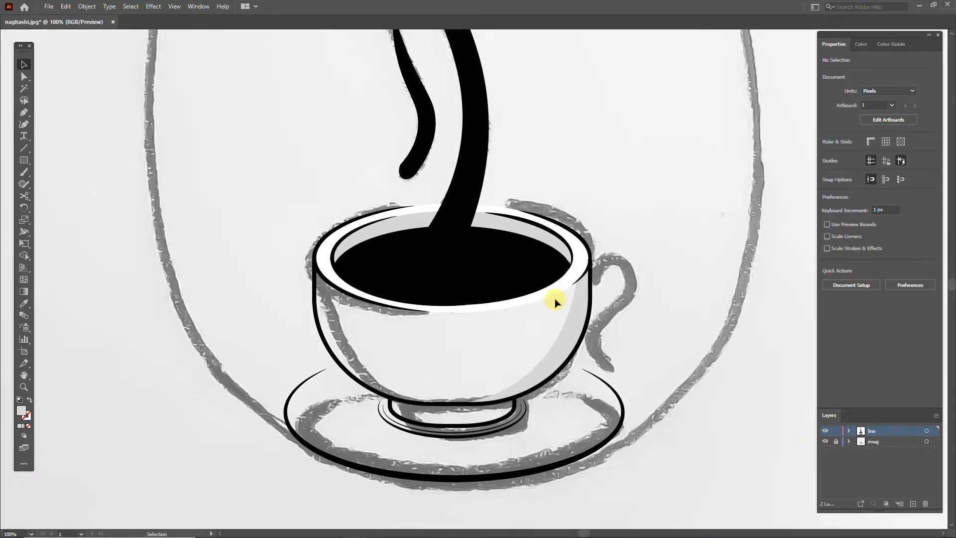
# Shift the upper inner anchor of the wall shading slightly down and left along the rim edge
pyautogui.click(553, 294)
pyautogui.click(24, 76)
pyautogui.scroll(2, 586, 284)
pyautogui.moveTo(567, 278); pyautogui.dragTo(558, 284)
pyautogui.click(708, 326)
pyautogui.scroll(-1, 707, 326)
pyautogui.moveTo(708, 326); pyautogui.dragTo(674, 213)
# Draw a closed light gray shading shape over the right half of the cup foot, following its curved lower edge
pyautogui.click(24, 113)
pyautogui.click(410, 359)
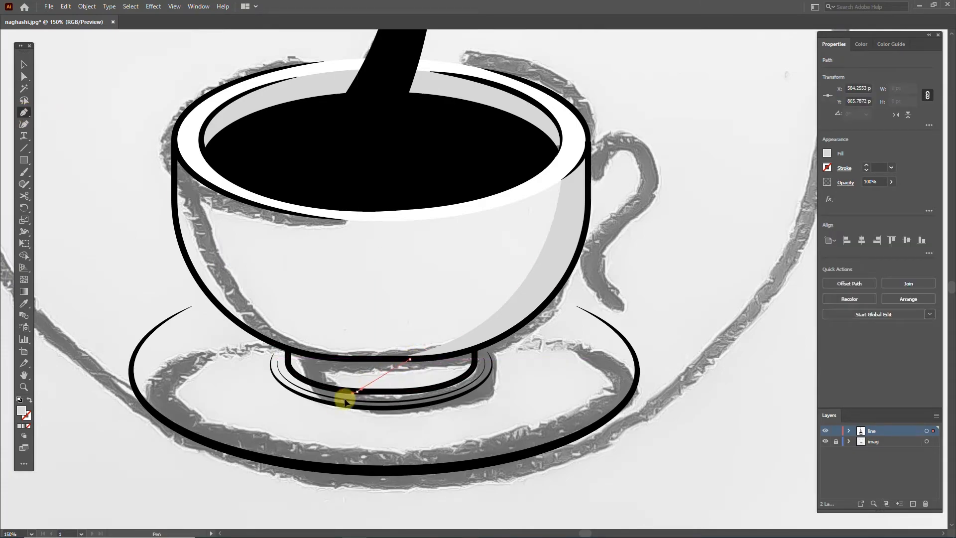
pyautogui.moveTo(312, 404); pyautogui.dragTo(315, 402)
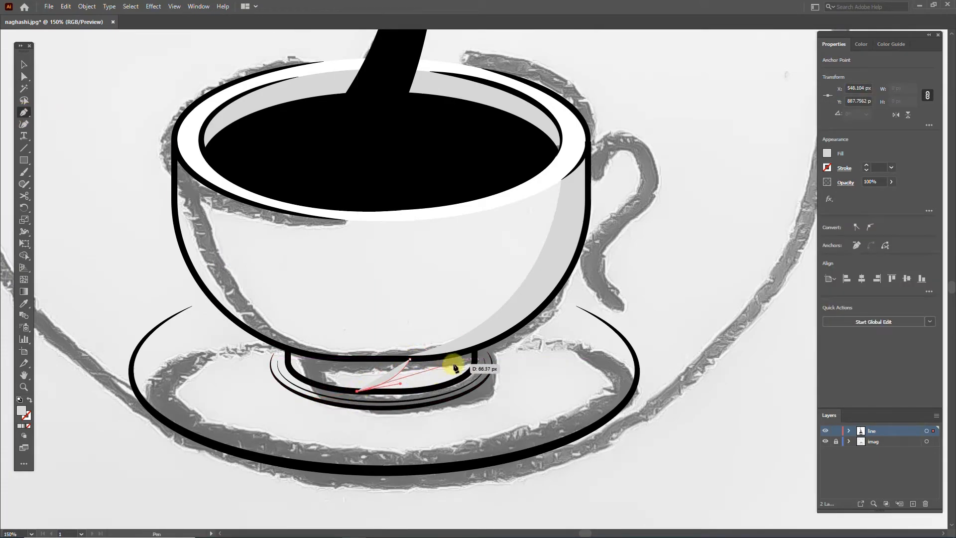
pyautogui.moveTo(475, 365); pyautogui.dragTo(504, 324)
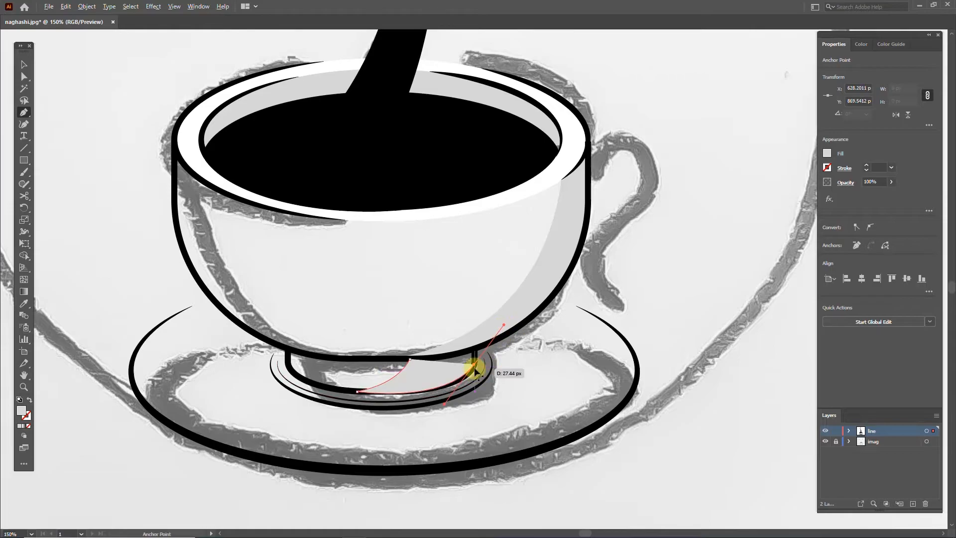
pyautogui.click(474, 351)
pyautogui.hotkey('ctrl', 'z')
pyautogui.click(478, 346)
pyautogui.moveTo(410, 358); pyautogui.dragTo(397, 356)
# Send the gray foot shading to the back and review the artwork with the imag layer hidden
pyautogui.click(25, 63)
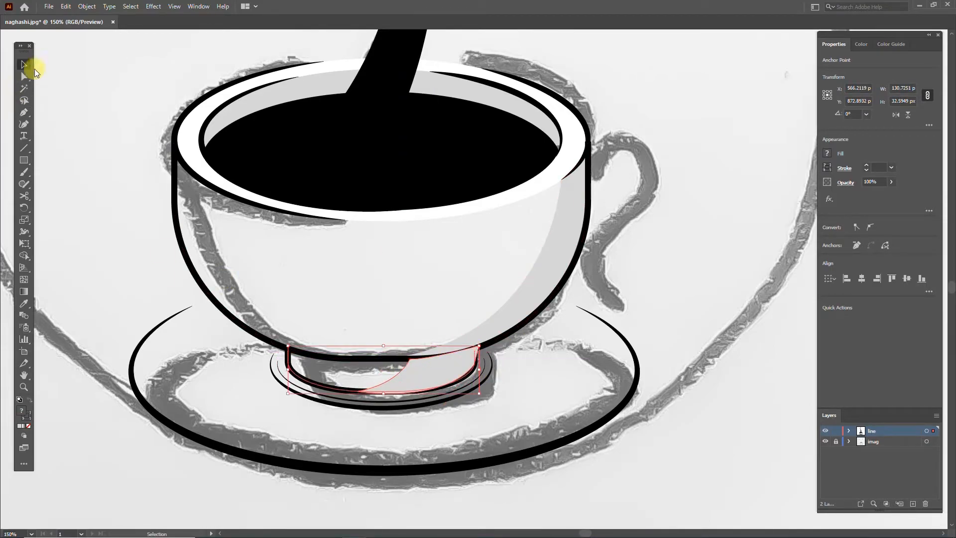
pyautogui.rightClick(431, 371)
pyautogui.moveTo(493, 320)
pyautogui.click(572, 355)
pyautogui.click(459, 363)
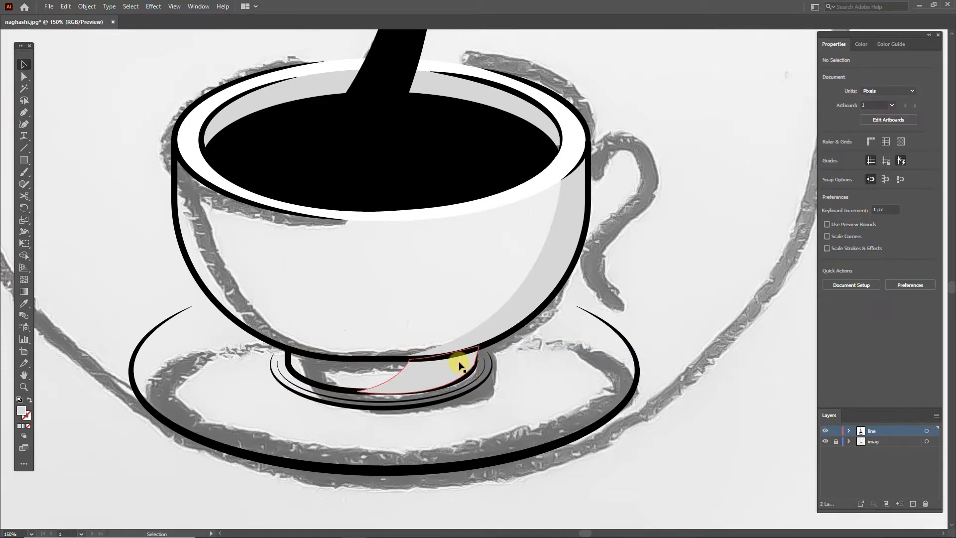
pyautogui.rightClick(459, 371)
pyautogui.moveTo(566, 317)
pyautogui.click(590, 351)
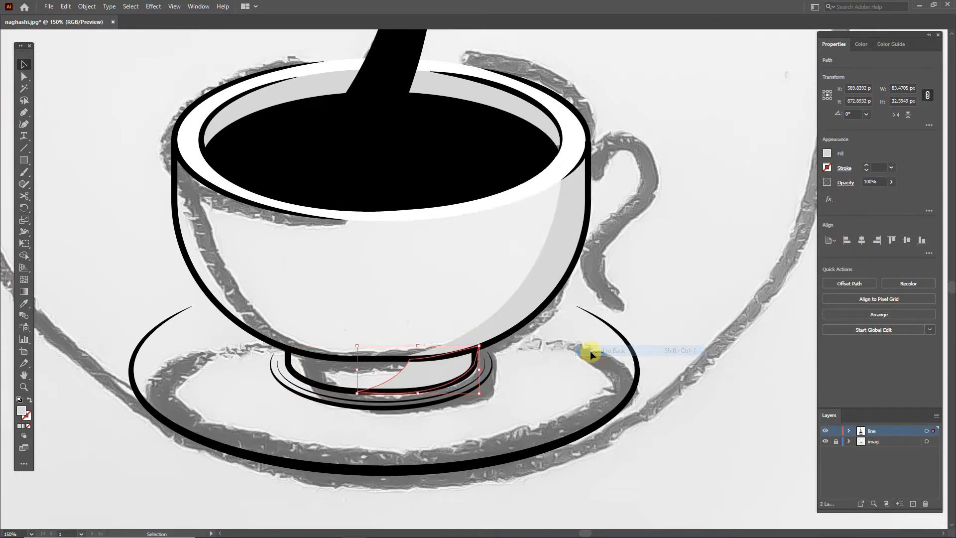
pyautogui.click(689, 319)
pyautogui.scroll(-1, 495, 399)
pyautogui.click(826, 441)
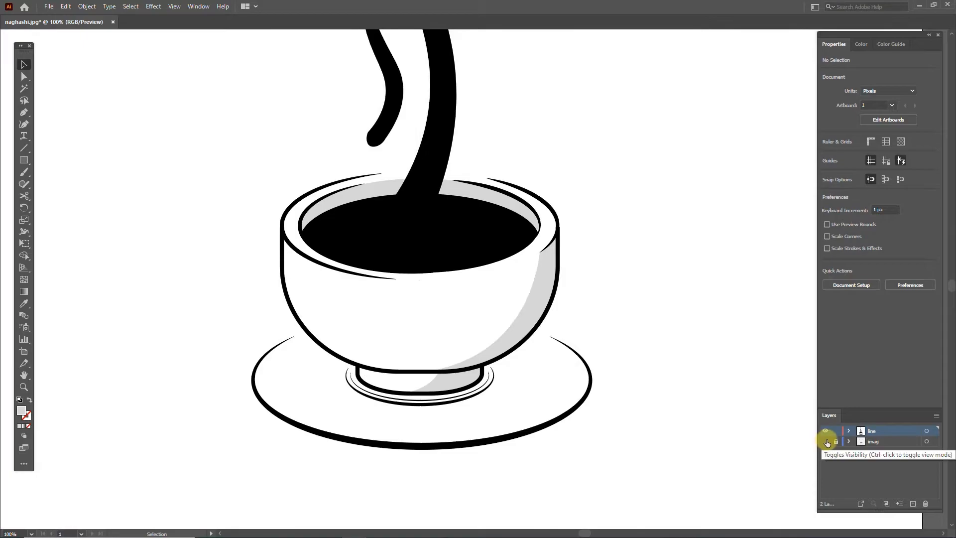
pyautogui.click(828, 443)
# Draw a closed shape of about 151 × 43 px from the outer ring arc around the foot, closing it beneath the cup
pyautogui.scroll(1, 479, 418)
pyautogui.click(429, 401)
pyautogui.moveTo(433, 413); pyautogui.dragTo(435, 409)
pyautogui.press('p')
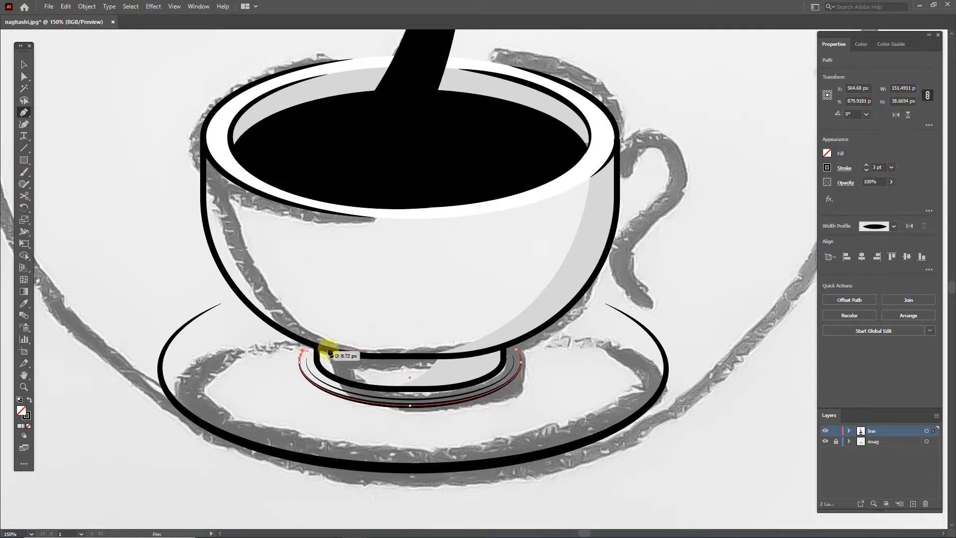
pyautogui.click(302, 351)
pyautogui.moveTo(559, 383); pyautogui.dragTo(641, 446)
pyautogui.moveTo(302, 350); pyautogui.dragTo(327, 349)
# Fill the ring shape with the light gray sampled from the cup's inner wall and send it to the back
pyautogui.click(25, 304)
pyautogui.click(310, 90)
pyautogui.click(23, 65)
pyautogui.rightClick(417, 349)
pyautogui.moveTo(491, 336)
pyautogui.click(535, 360)
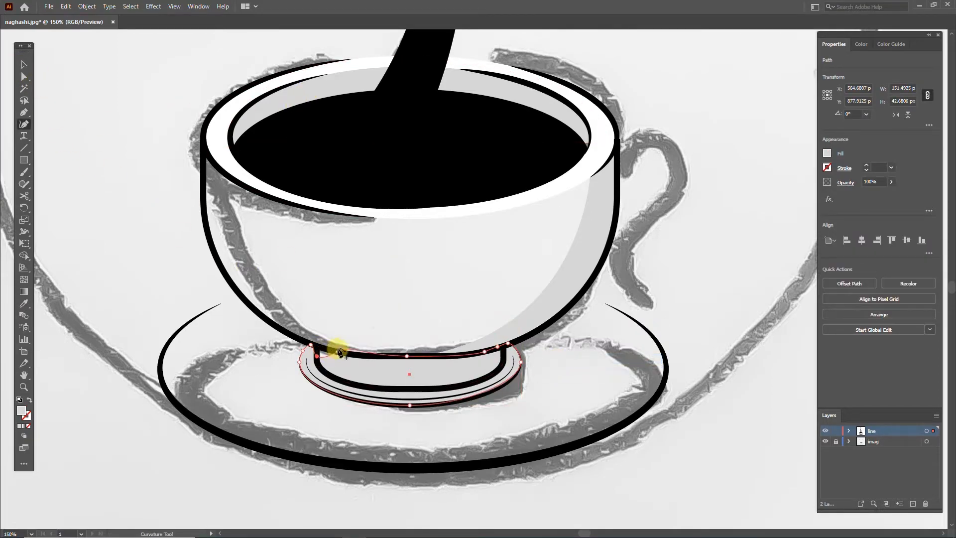
# Reshape the ring shading's upper edge with the Curvature tool to follow the foot's lower outline, and review without the imag layer
pyautogui.click(336, 378)
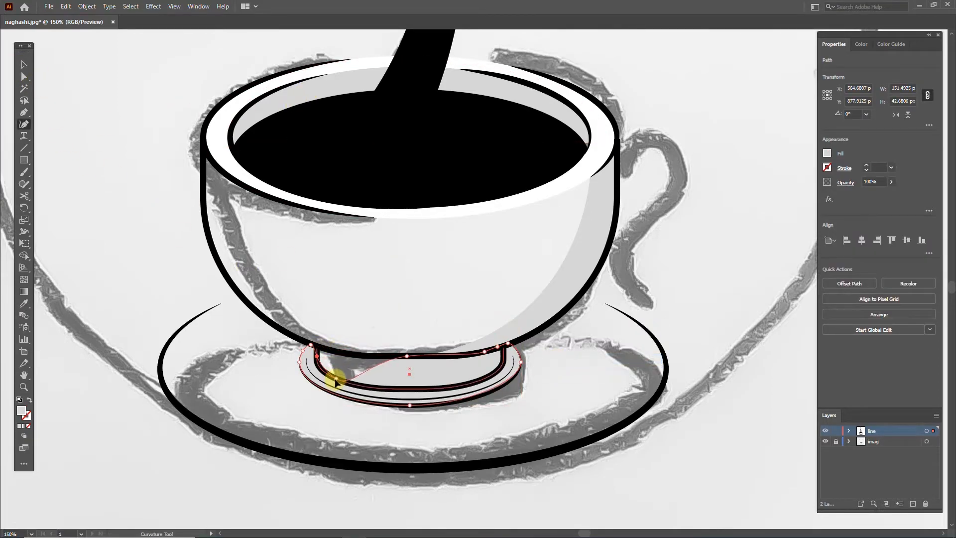
pyautogui.click(404, 388)
pyautogui.click(493, 372)
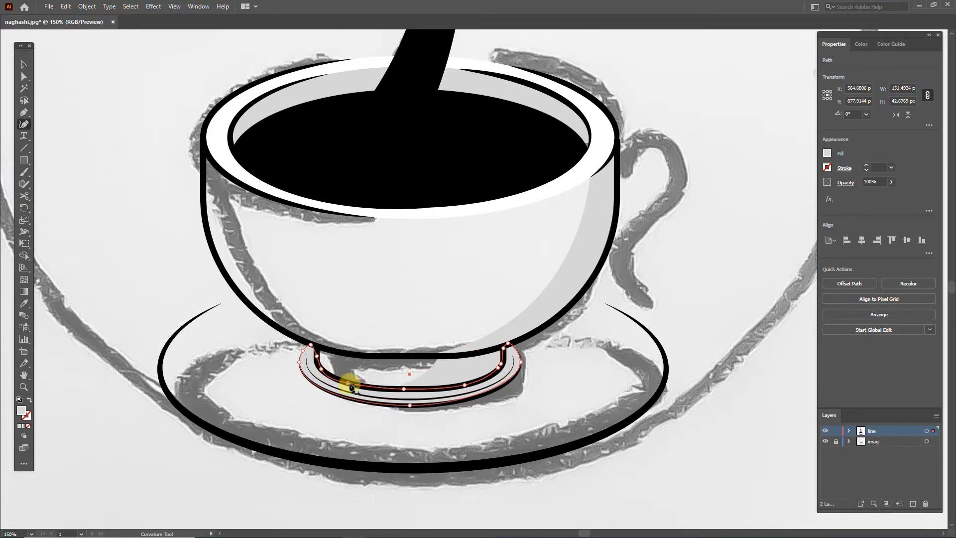
pyautogui.click(24, 65)
pyautogui.click(811, 278)
pyautogui.click(825, 441)
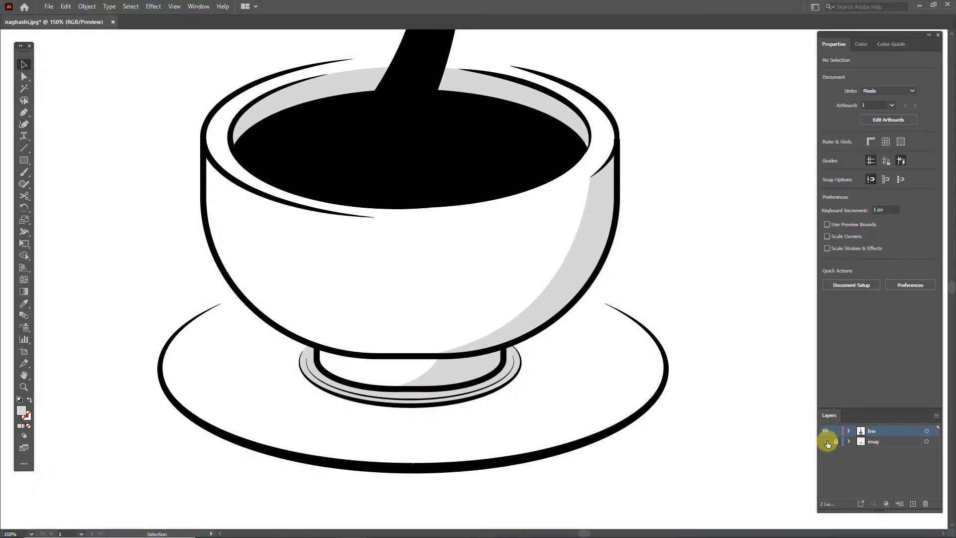
pyautogui.click(825, 441)
# Draw a thin light gray crescent on the right side of the cup's white rim
pyautogui.scroll(3, 620, 198)
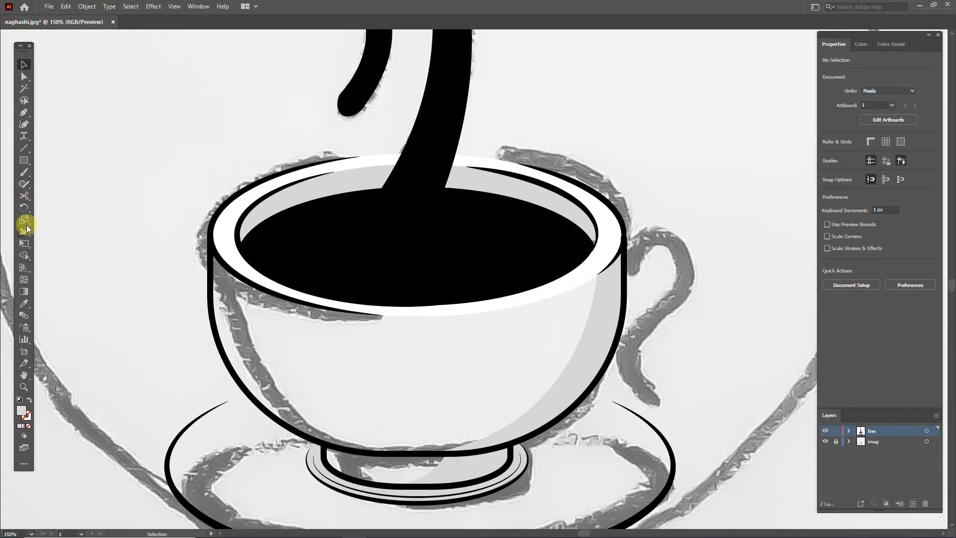
pyautogui.click(24, 112)
pyautogui.click(550, 180)
pyautogui.click(597, 257)
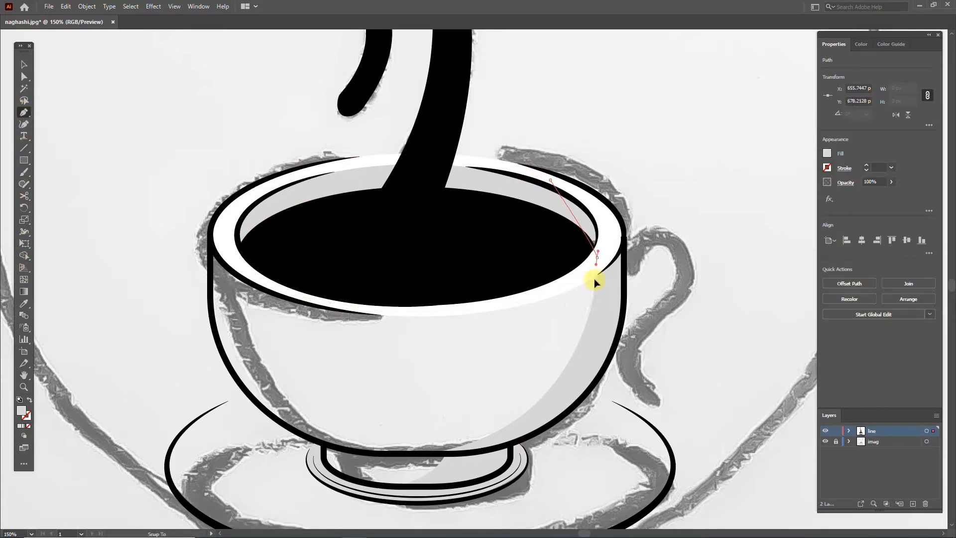
pyautogui.click(597, 257)
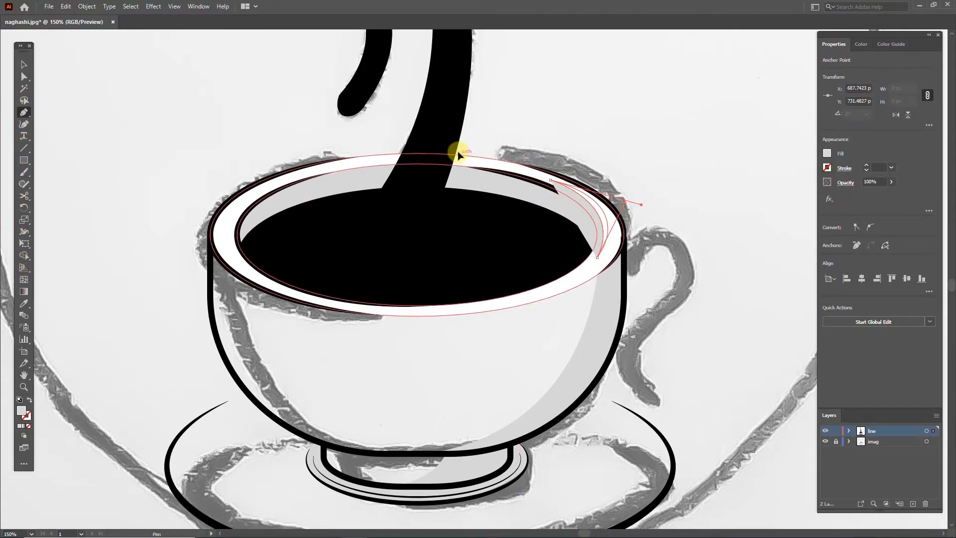
pyautogui.click(24, 64)
pyautogui.click(152, 122)
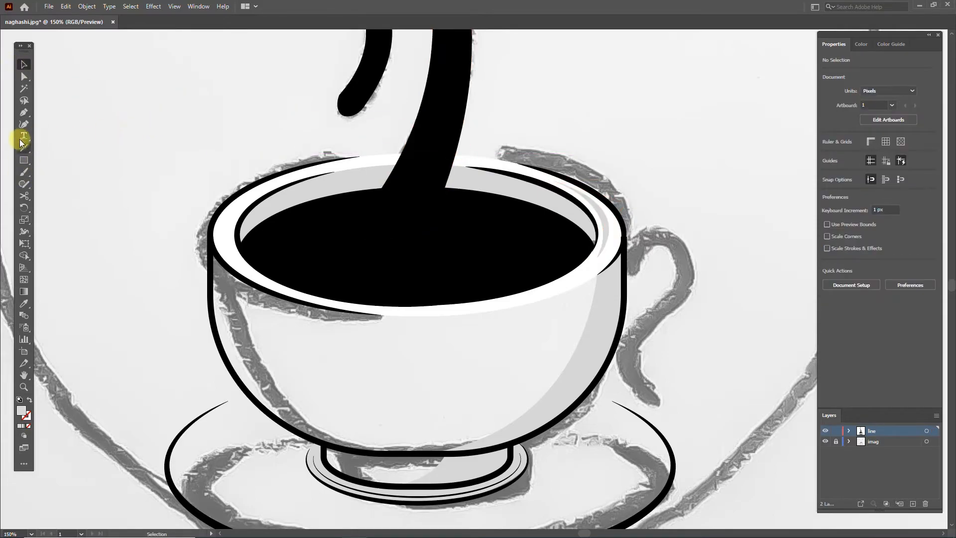
pyautogui.click(25, 112)
pyautogui.click(273, 182)
pyautogui.click(237, 220)
pyautogui.hotkey('ctrl', 'z')
pyautogui.hotkey('ctrl', 'z')
# Draw a small light gray crescent of about 27 × 24 px on the upper left of the rim and nudge it into place
pyautogui.click(271, 184)
pyautogui.moveTo(232, 219); pyautogui.dragTo(225, 245)
pyautogui.moveTo(271, 187); pyautogui.dragTo(306, 181)
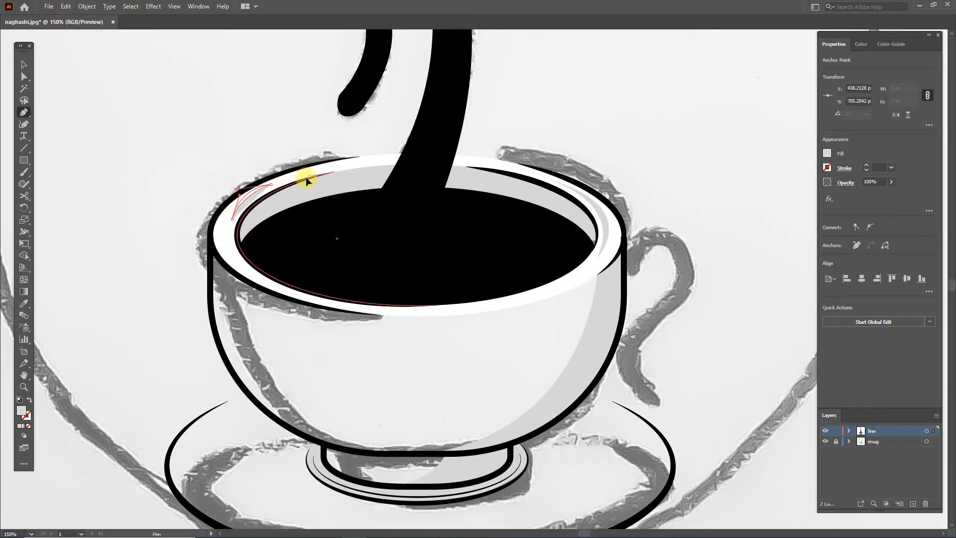
pyautogui.click(24, 65)
pyautogui.click(250, 193)
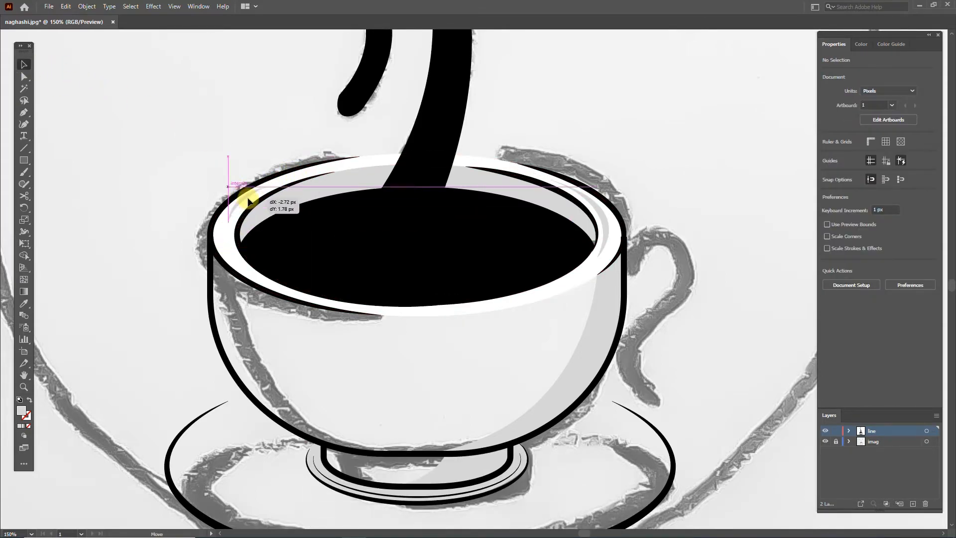
pyautogui.click(255, 133)
pyautogui.click(248, 197)
pyautogui.moveTo(249, 197); pyautogui.dragTo(250, 199)
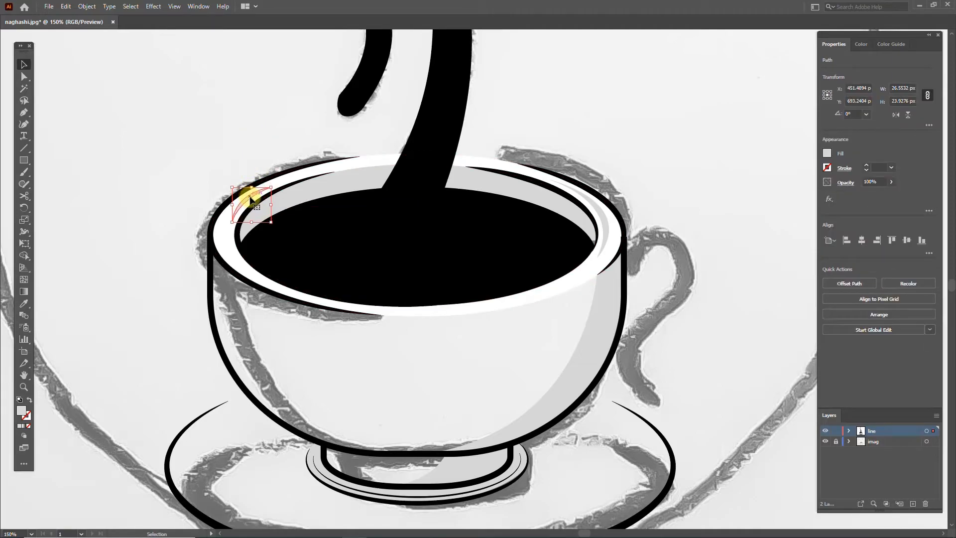
pyautogui.click(244, 151)
# Draw a curved crescent highlight on the right side of the coffee surface and set its fill to white
pyautogui.press('p')
pyautogui.moveTo(491, 209); pyautogui.dragTo(512, 198)
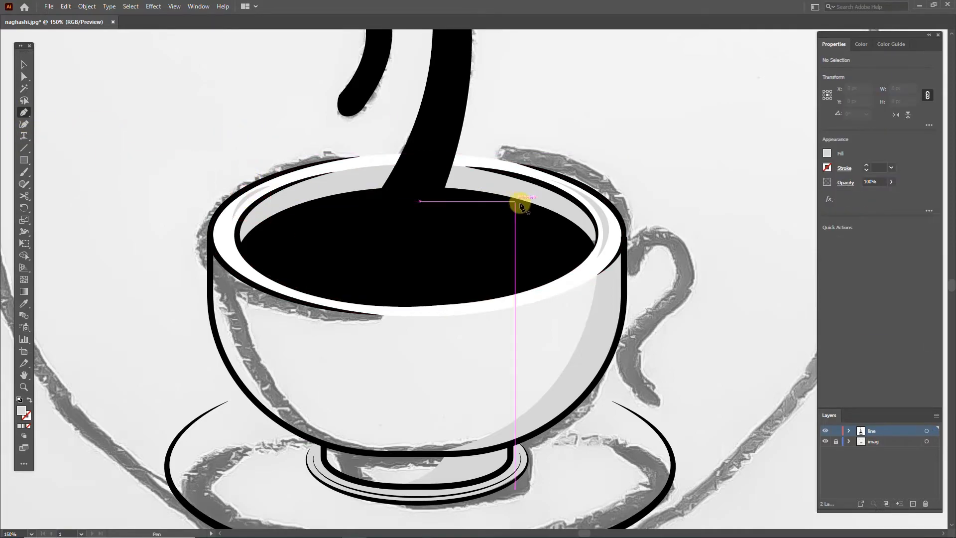
pyautogui.moveTo(515, 281)
pyautogui.mouseDown()
pyautogui.moveTo(491, 316)
pyautogui.moveTo(476, 327)
pyautogui.moveTo(500, 287)
pyautogui.moveTo(466, 316)
pyautogui.mouseUp()
pyautogui.hotkey('ctrl', 'z')
pyautogui.click(509, 275)
pyautogui.moveTo(490, 209); pyautogui.dragTo(414, 185)
pyautogui.doubleClick(21, 418)
pyautogui.click(657, 130)
# Move the white highlight slightly down and right on the coffee and refine its shape
pyautogui.press('v')
pyautogui.click(156, 128)
pyautogui.moveTo(527, 235)
pyautogui.mouseDown()
pyautogui.moveTo(634, 249)
pyautogui.moveTo(615, 241)
pyautogui.moveTo(525, 252)
pyautogui.moveTo(533, 252)
pyautogui.mouseUp()
pyautogui.press('a')
pyautogui.click(555, 212)
pyautogui.press('v')
pyautogui.click(680, 162)
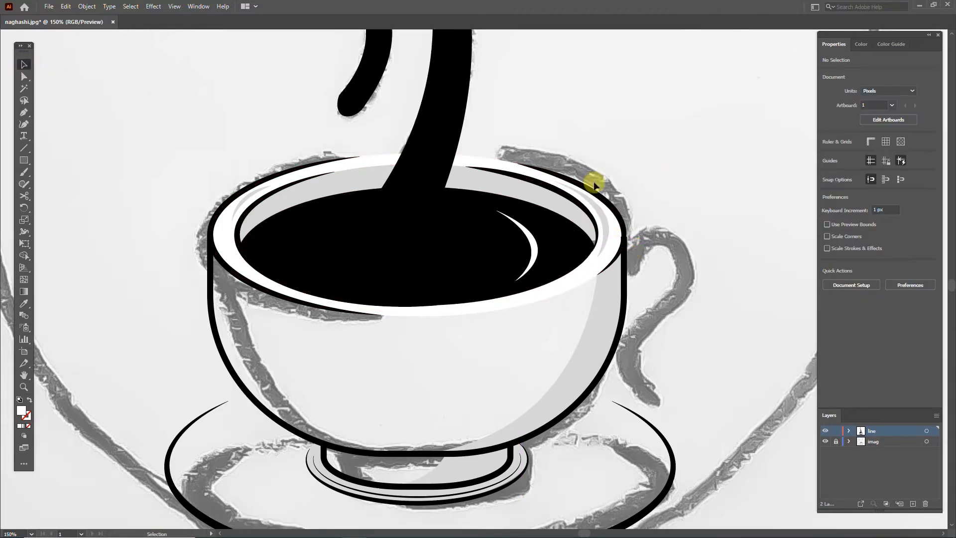
# Draw a smaller white crescent of about 17 × 35 px on the left side of the coffee and move it inward
pyautogui.click(295, 219)
pyautogui.moveTo(278, 271); pyautogui.dragTo(294, 303)
pyautogui.moveTo(294, 218); pyautogui.dragTo(336, 197)
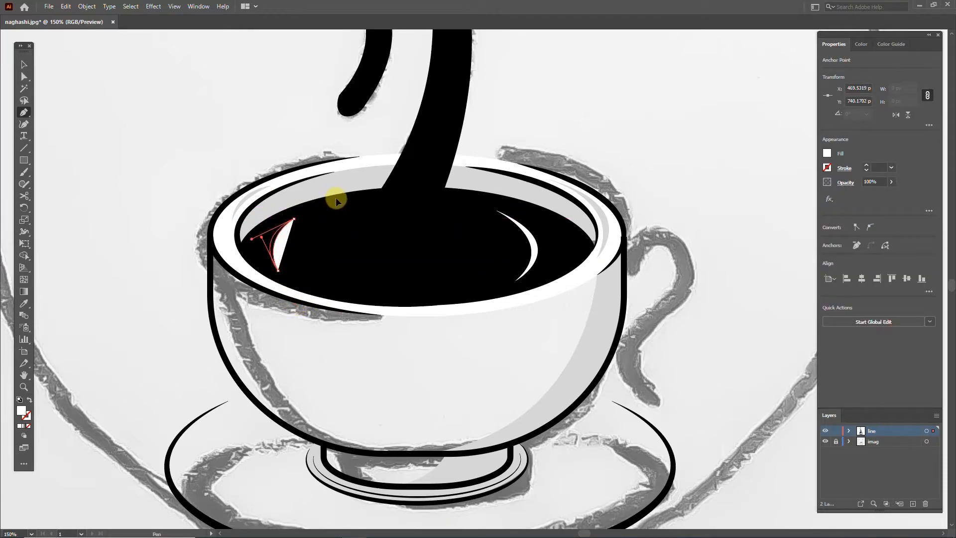
pyautogui.click(24, 66)
pyautogui.moveTo(255, 239); pyautogui.dragTo(294, 238)
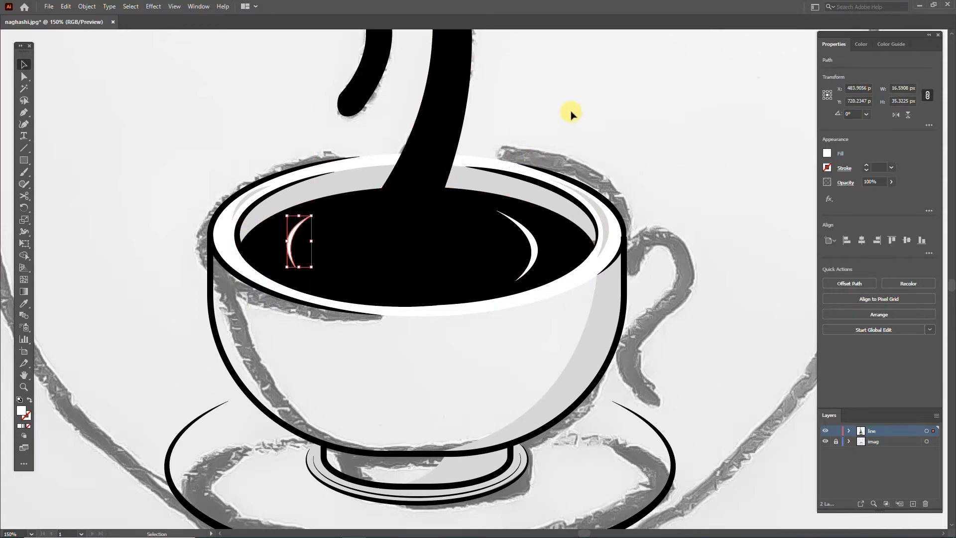
# Fine-tune the left coffee highlight's position and review the artwork with the imag layer hidden
pyautogui.click(289, 131)
pyautogui.moveTo(713, 289); pyautogui.dragTo(708, 279)
pyautogui.moveTo(291, 226); pyautogui.dragTo(299, 229)
pyautogui.click(196, 128)
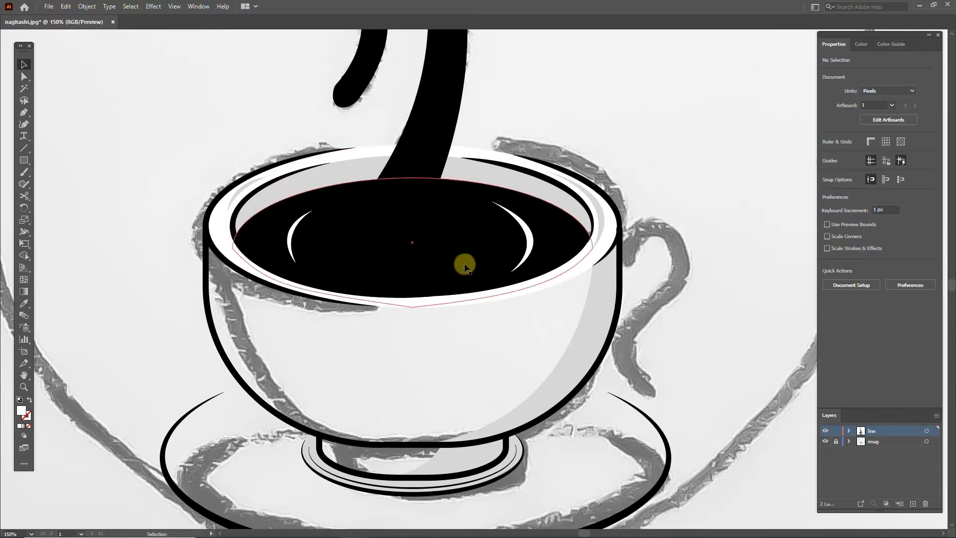
pyautogui.keyDown('alt'); pyautogui.scroll(-1, 657, 324); pyautogui.keyUp('alt')
pyautogui.click(825, 441)
pyautogui.click(825, 441)
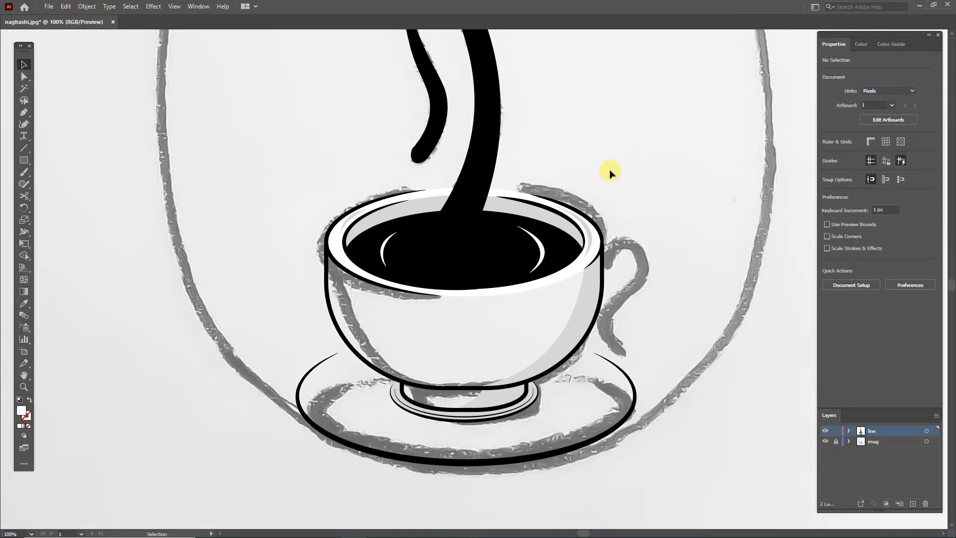
# Draw a long white crescent highlight along the right edge of the main steam stroke, above the cup
pyautogui.keyDown('alt'); pyautogui.scroll(1, 551, 229); pyautogui.keyUp('alt')
pyautogui.keyDown('alt'); pyautogui.scroll(1, 551, 228); pyautogui.keyUp('alt')
pyautogui.click(23, 112)
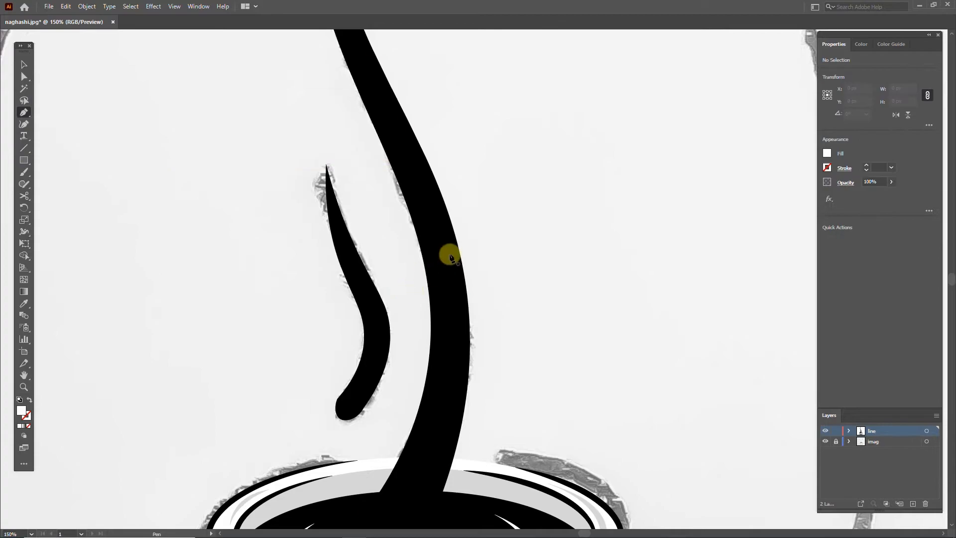
pyautogui.moveTo(451, 405); pyautogui.dragTo(438, 503)
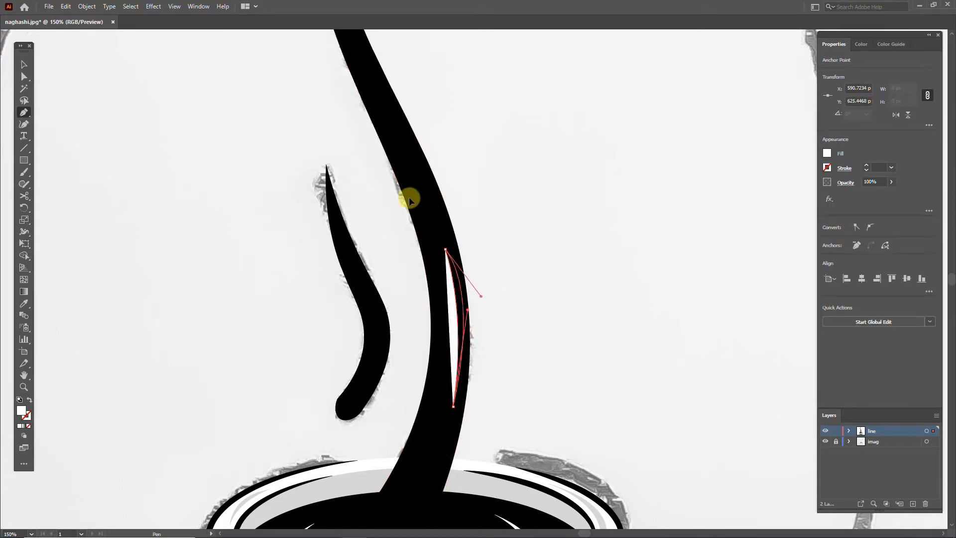
pyautogui.moveTo(413, 179); pyautogui.dragTo(413, 180)
pyautogui.click(24, 65)
pyautogui.moveTo(458, 296); pyautogui.dragTo(458, 299)
pyautogui.click(518, 274)
# Refine the long steam highlight's top and right anchor points so the crescent becomes slimmer
pyautogui.press('a')
pyautogui.click(444, 249)
pyautogui.moveTo(447, 253); pyautogui.dragTo(446, 253)
pyautogui.moveTo(469, 313); pyautogui.dragTo(466, 326)
pyautogui.click(484, 326)
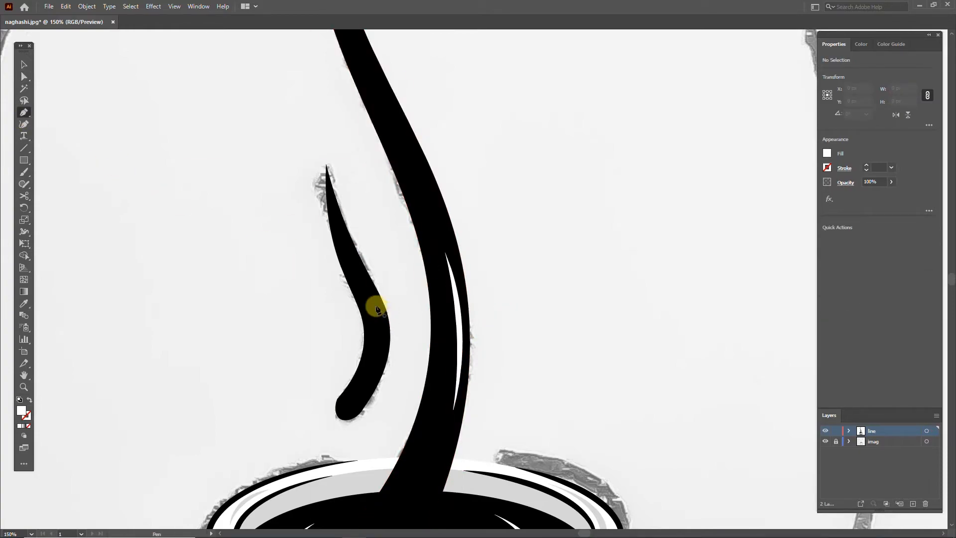
# Draw a small white crescent of about 6 × 34 px on the right bend of the short steam stroke
pyautogui.click(381, 356)
pyautogui.moveTo(375, 381); pyautogui.dragTo(375, 381)
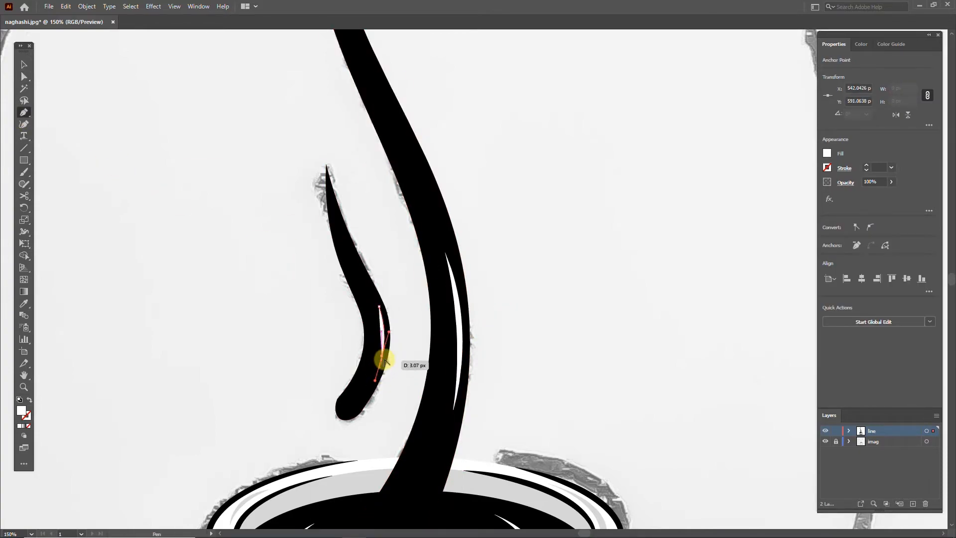
pyautogui.moveTo(365, 273); pyautogui.dragTo(363, 272)
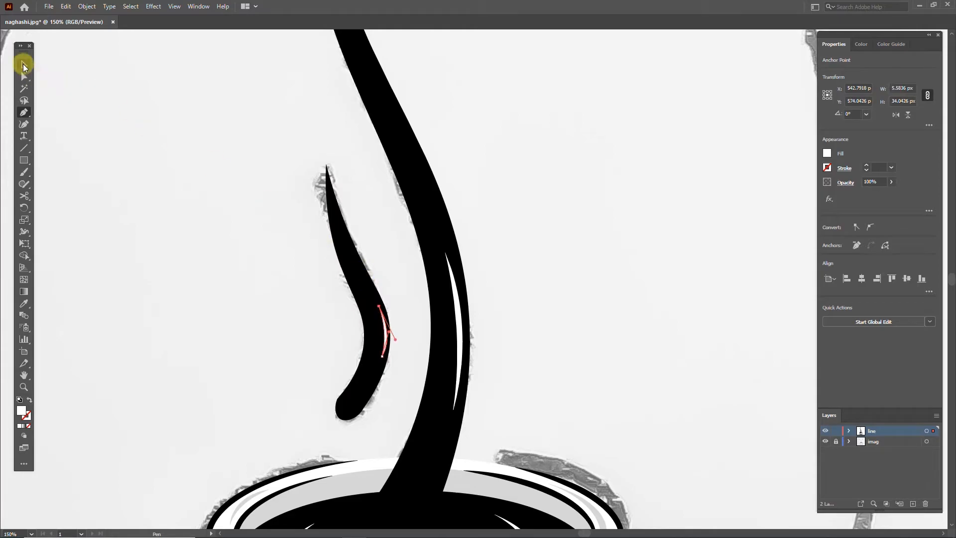
pyautogui.click(23, 67)
pyautogui.click(232, 147)
# Draw a thin white crescent of about 5 × 64 px along the left edge of the main steam's upper bend
pyautogui.moveTo(204, 104); pyautogui.dragTo(238, 426)
pyautogui.press('p')
pyautogui.moveTo(355, 275); pyautogui.dragTo(363, 309)
pyautogui.click(355, 180)
pyautogui.press('v')
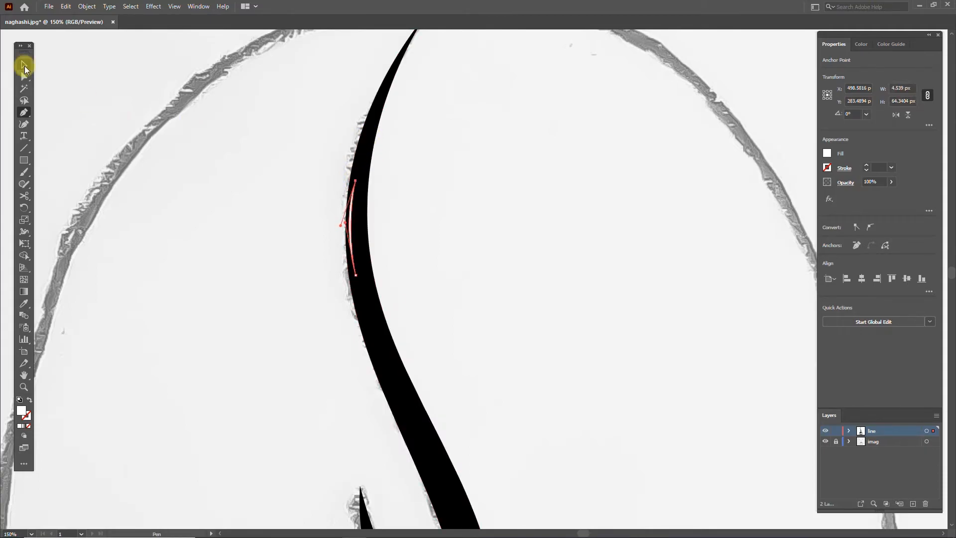
# Nudge the upper steam highlight slightly inward and check the whole artwork with the imag layer temporarily hidden
pyautogui.click(332, 230)
pyautogui.moveTo(352, 224); pyautogui.dragTo(353, 224)
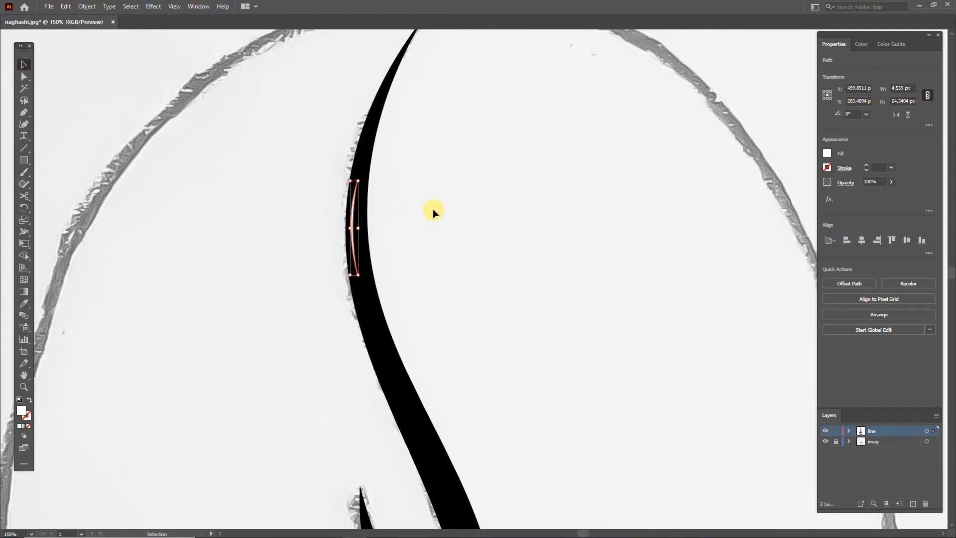
pyautogui.click(434, 212)
pyautogui.scroll(-1, 442, 222)
pyautogui.scroll(-1, 554, 333)
pyautogui.moveTo(592, 508); pyautogui.dragTo(507, 261)
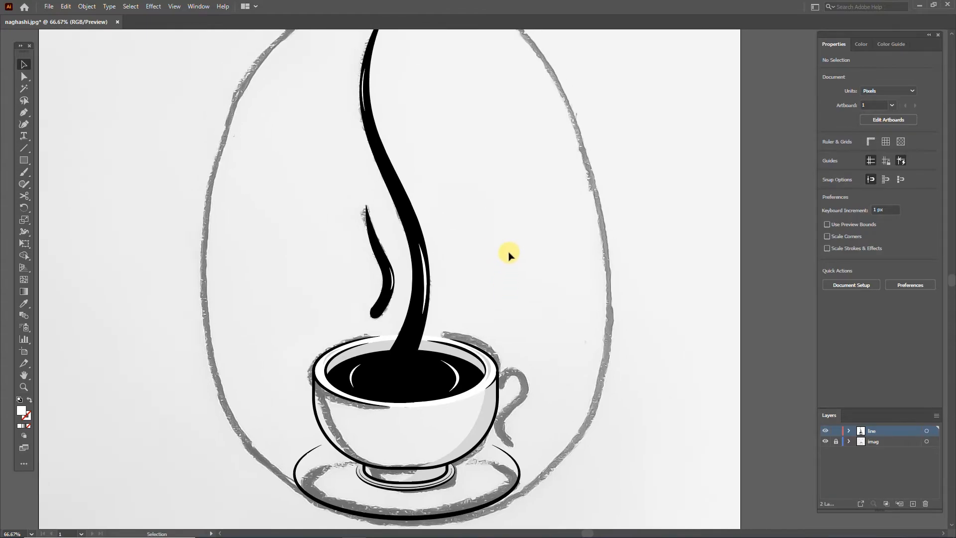
pyautogui.click(824, 442)
pyautogui.hotkey('ctrl', '-')
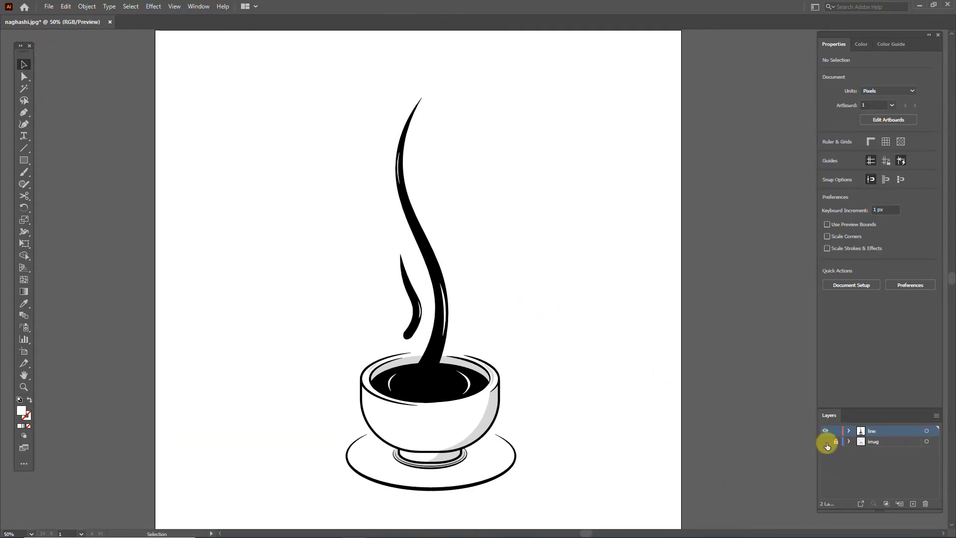
pyautogui.click(826, 442)
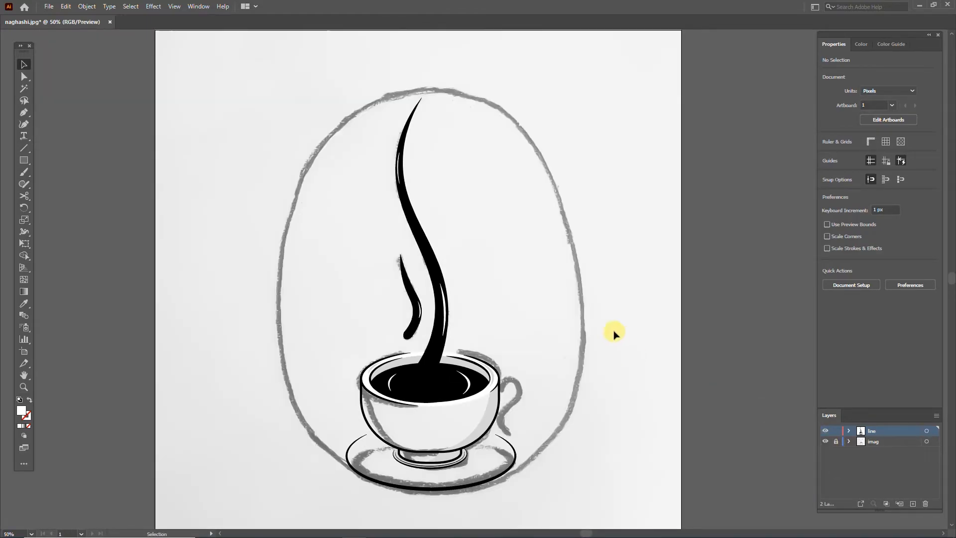
# Start tracing the sketched oval's right half from its top center and place a vertical guide through that point
pyautogui.click(24, 114)
pyautogui.click(429, 91)
pyautogui.moveTo(581, 319); pyautogui.dragTo(600, 476)
pyautogui.moveTo(558, 270); pyautogui.dragTo(560, 345)
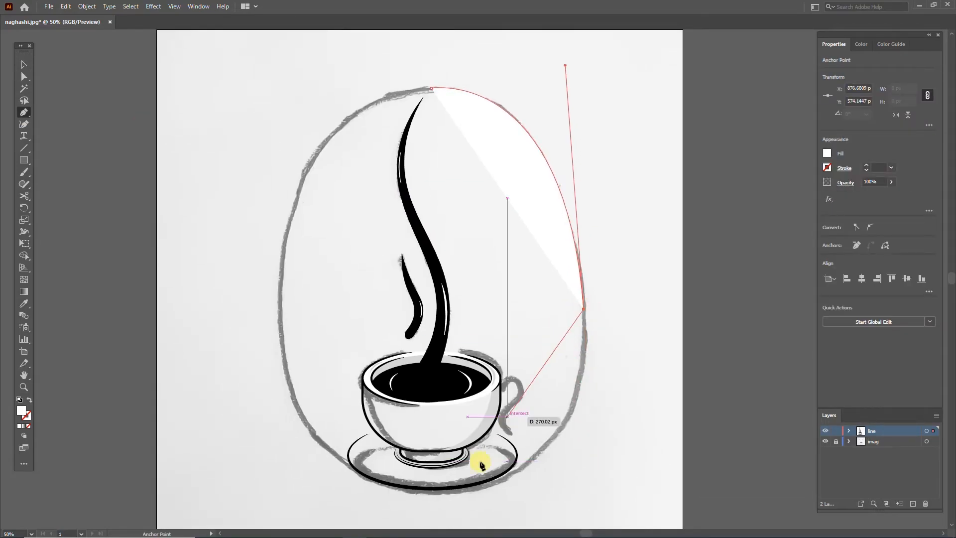
pyautogui.hotkey('ctrl', 'r')
pyautogui.moveTo(13, 150); pyautogui.dragTo(432, 272)
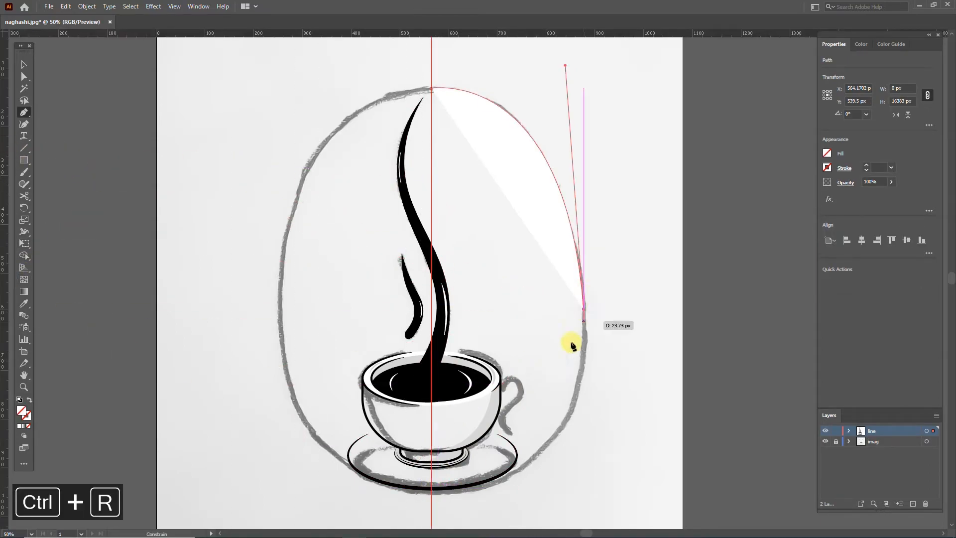
# Continue the traced curve from the oval's right side to its bottom center on the guide
pyautogui.click(583, 310)
pyautogui.moveTo(432, 490); pyautogui.dragTo(413, 499)
pyautogui.moveTo(272, 472); pyautogui.dragTo(262, 479)
pyautogui.click(24, 65)
# Give the traced right half of the oval no fill and a black stroke
pyautogui.click(29, 399)
pyautogui.moveTo(510, 118); pyautogui.dragTo(347, 122)
pyautogui.doubleClick(30, 417)
pyautogui.moveTo(438, 207); pyautogui.dragTo(424, 262)
pyautogui.click(653, 140)
pyautogui.click(497, 156)
pyautogui.click(372, 145)
pyautogui.click(532, 135)
pyautogui.click(530, 132)
pyautogui.click(839, 44)
# Copy the half oval, reflect it horizontally, and align it on the left so both halves meet at the guide
pyautogui.moveTo(561, 196); pyautogui.dragTo(426, 192)
pyautogui.rightClick(427, 192)
pyautogui.click(579, 386)
pyautogui.press('Return')
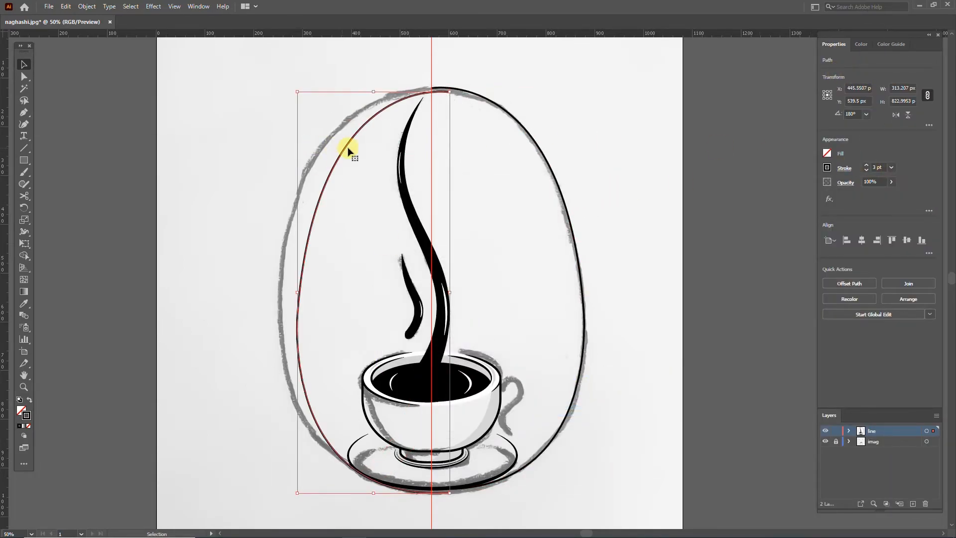
pyautogui.moveTo(327, 141)
pyautogui.mouseDown()
pyautogui.moveTo(331, 132)
pyautogui.moveTo(332, 141)
pyautogui.mouseUp()
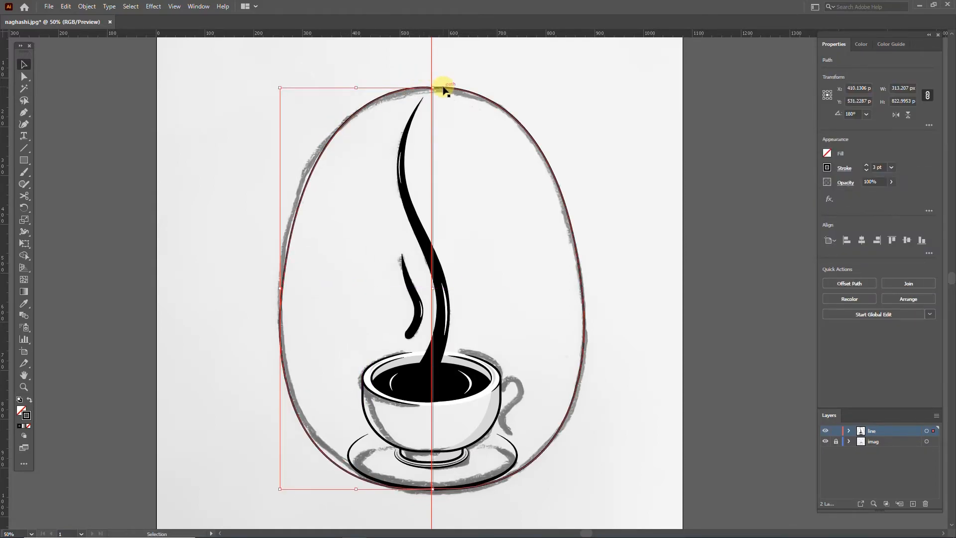
# Select both halves of the oval outline and join them into one path
pyautogui.keyDown('shift'); pyautogui.click(450, 90); pyautogui.keyUp('shift')
pyautogui.click(87, 6)
pyautogui.click(256, 246)
pyautogui.click(641, 203)
# Adjust the curve handles on the oval's left and right sides to follow the sketch, and clear the center guide
pyautogui.click(24, 76)
pyautogui.click(396, 90)
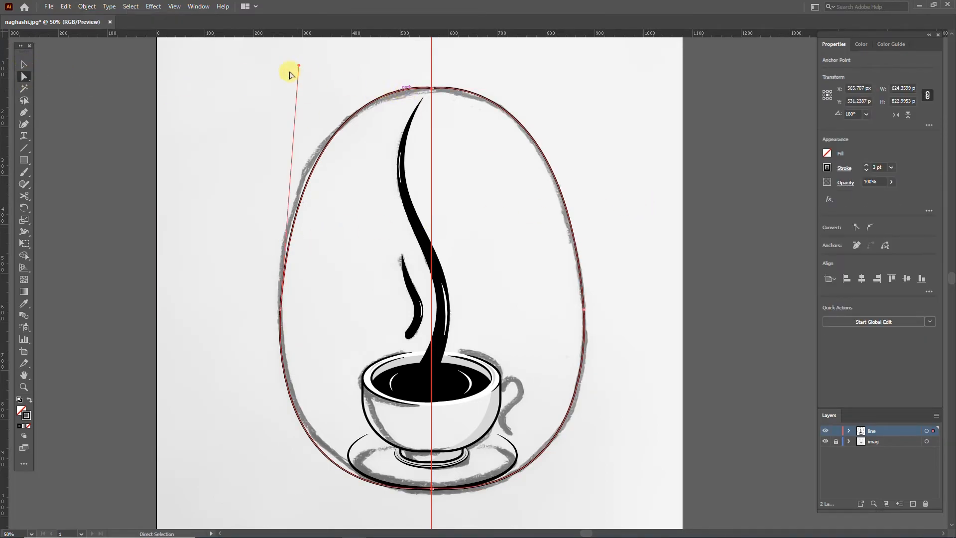
pyautogui.moveTo(299, 66); pyautogui.dragTo(285, 80)
pyautogui.click(519, 118)
pyautogui.moveTo(566, 66)
pyautogui.mouseDown()
pyautogui.moveTo(576, 81)
pyautogui.moveTo(568, 68)
pyautogui.moveTo(566, 78)
pyautogui.mouseUp()
pyautogui.click(597, 98)
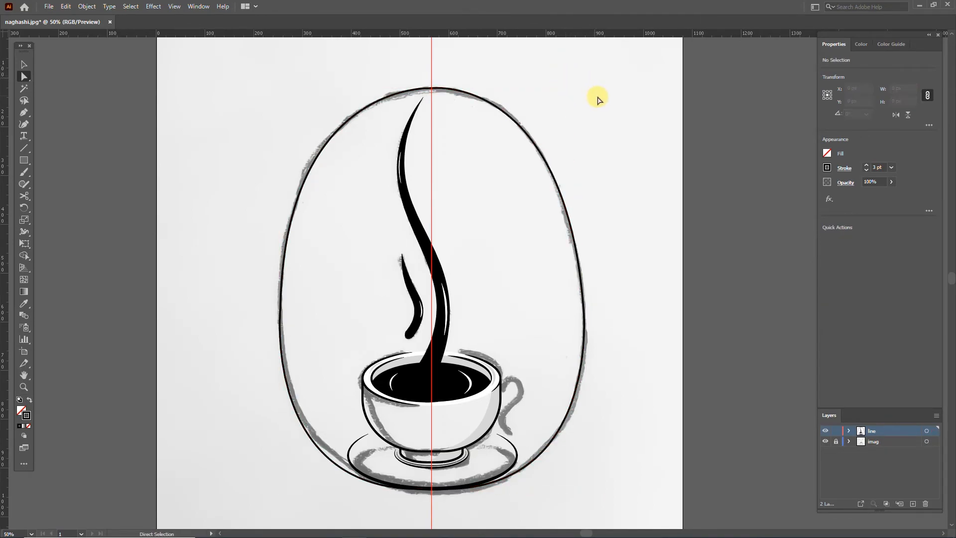
pyautogui.press('v')
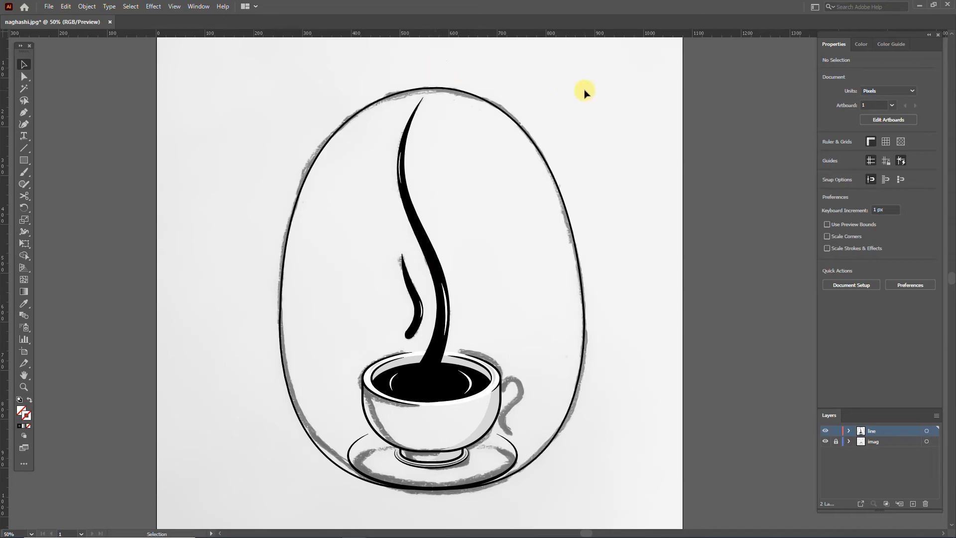
# Hide the imag layer and thicken the oval outline's stroke
pyautogui.click(825, 442)
pyautogui.click(584, 344)
pyautogui.click(866, 166)
pyautogui.click(866, 166)
pyautogui.click(866, 165)
pyautogui.click(662, 192)
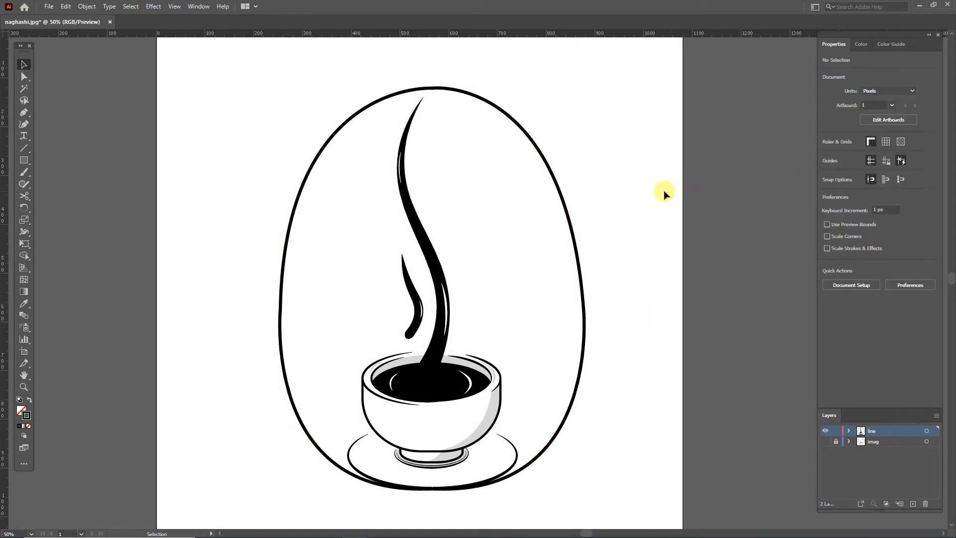
pyautogui.click(560, 434)
pyautogui.click(595, 429)
# Start a background shape at the oval's top center and trace it down the upper part of the main steam
pyautogui.click(421, 97)
pyautogui.press('v')
pyautogui.click(23, 112)
pyautogui.click(433, 88)
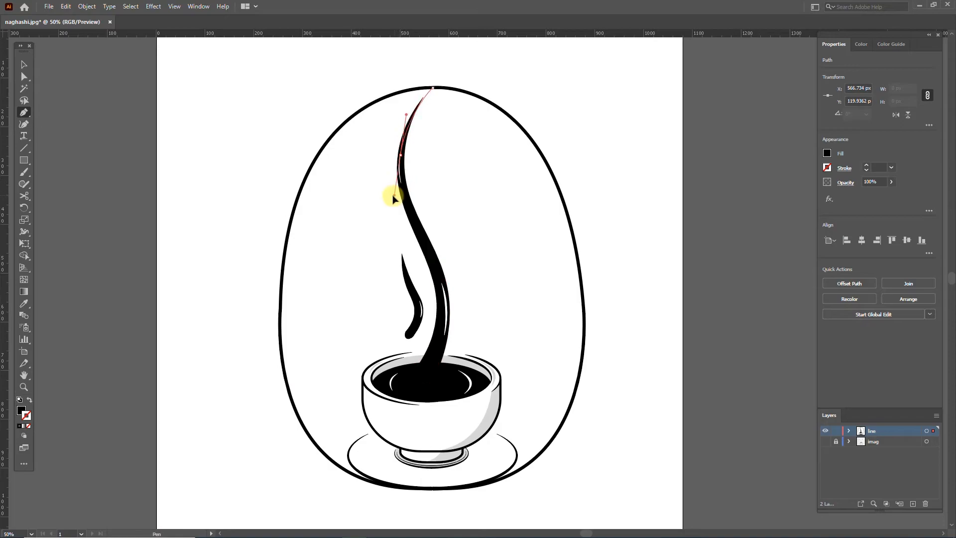
pyautogui.moveTo(384, 217); pyautogui.dragTo(384, 215)
pyautogui.click(400, 155)
pyautogui.click(407, 206)
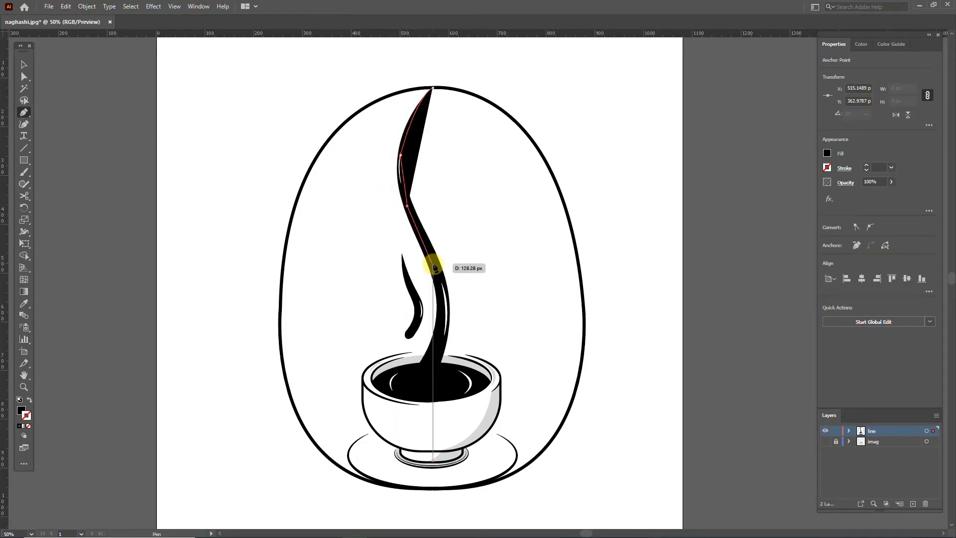
# Continue the background shape down through the cup to the oval's bottom and close it along the oval's right side
pyautogui.click(434, 264)
pyautogui.moveTo(496, 373); pyautogui.dragTo(482, 413)
pyautogui.click(496, 434)
pyautogui.hotkey('ctrl', 'z')
pyautogui.click(491, 446)
pyautogui.click(483, 484)
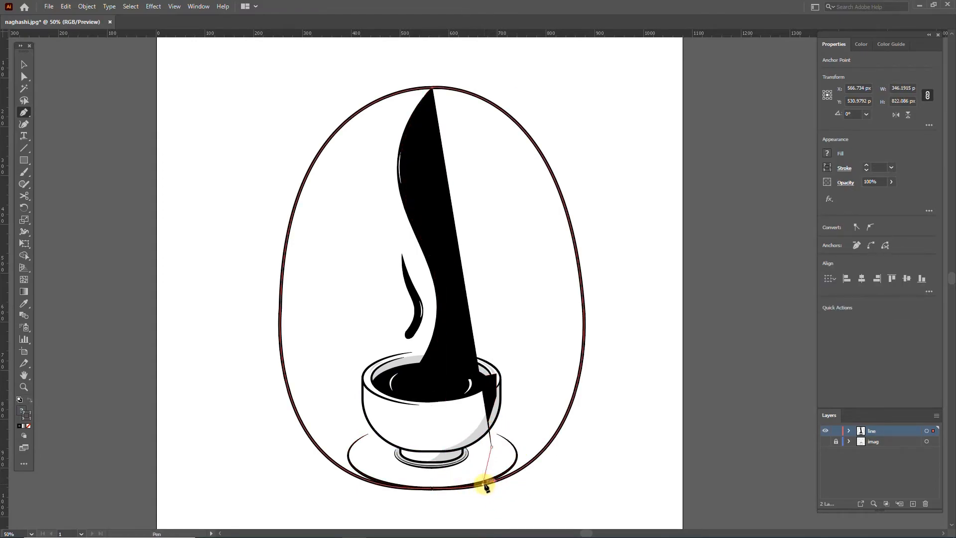
pyautogui.moveTo(581, 274); pyautogui.dragTo(559, 72)
pyautogui.click(581, 274)
pyautogui.moveTo(433, 88); pyautogui.dragTo(302, 88)
# Try to fill the background shape with the cup's light gray shading
pyautogui.click(386, 383)
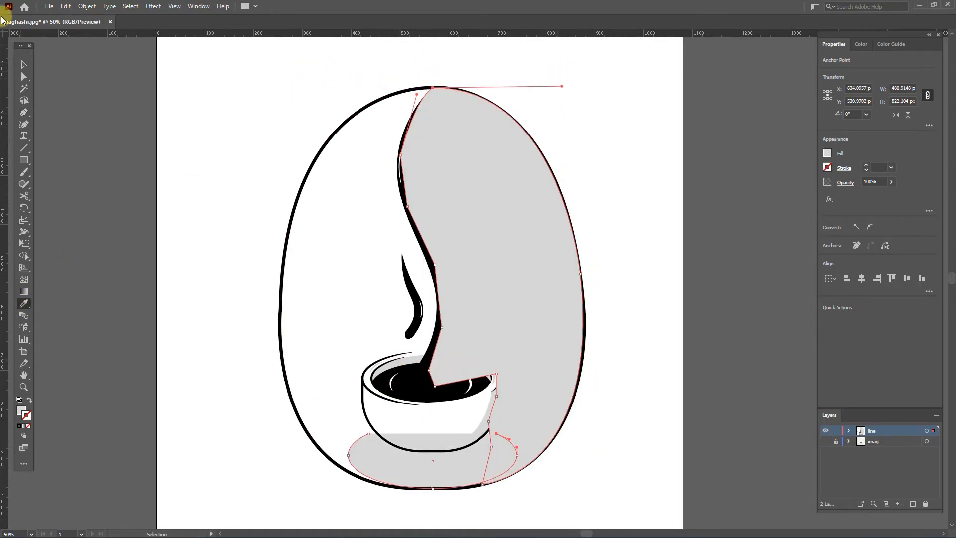
pyautogui.click(26, 66)
pyautogui.click(390, 412)
pyautogui.click(396, 482)
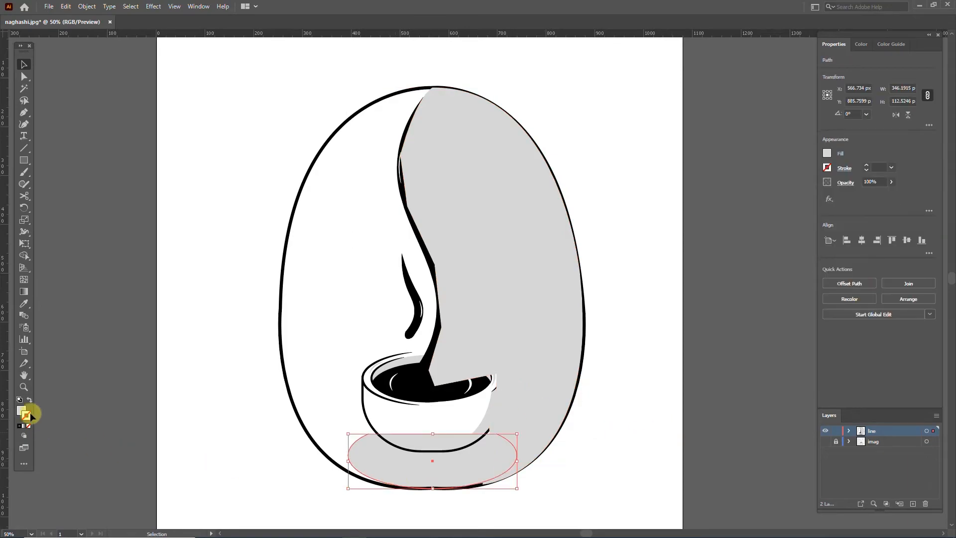
pyautogui.hotkey('ctrl', 'z')
# Fill only the right-hand background shape with the cup's light gray and send it to the back
pyautogui.click(598, 331)
pyautogui.click(542, 326)
pyautogui.click(23, 303)
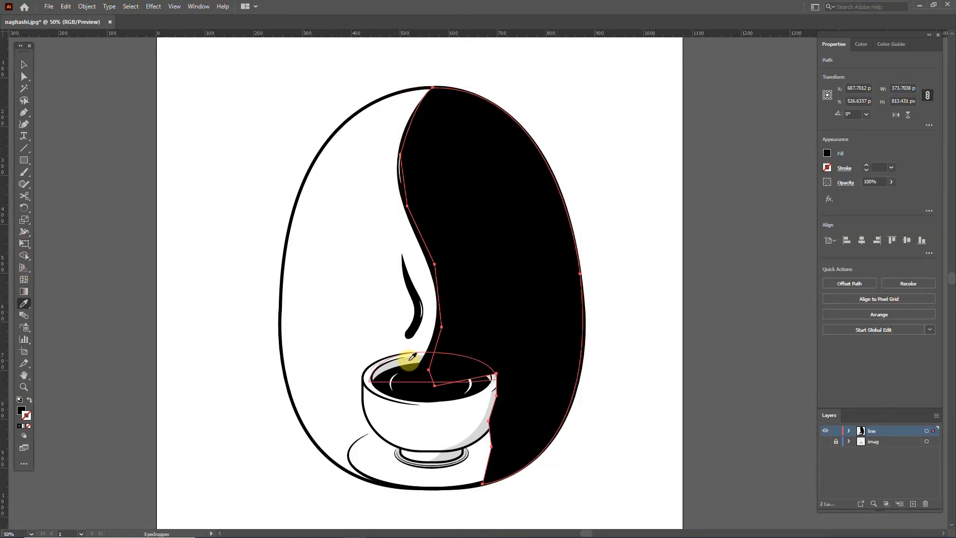
pyautogui.click(408, 361)
pyautogui.click(18, 58)
pyautogui.rightClick(453, 169)
pyautogui.moveTo(480, 358)
pyautogui.click(629, 382)
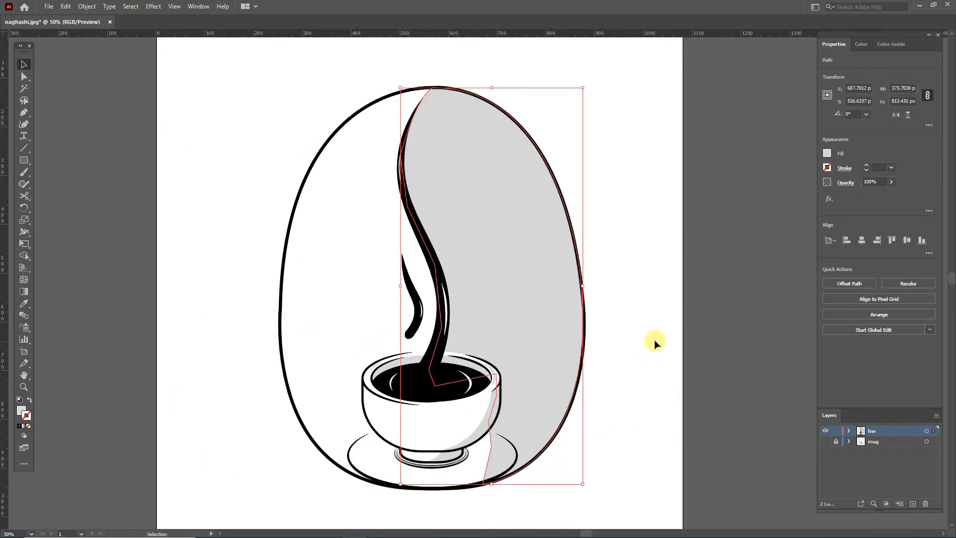
pyautogui.click(649, 351)
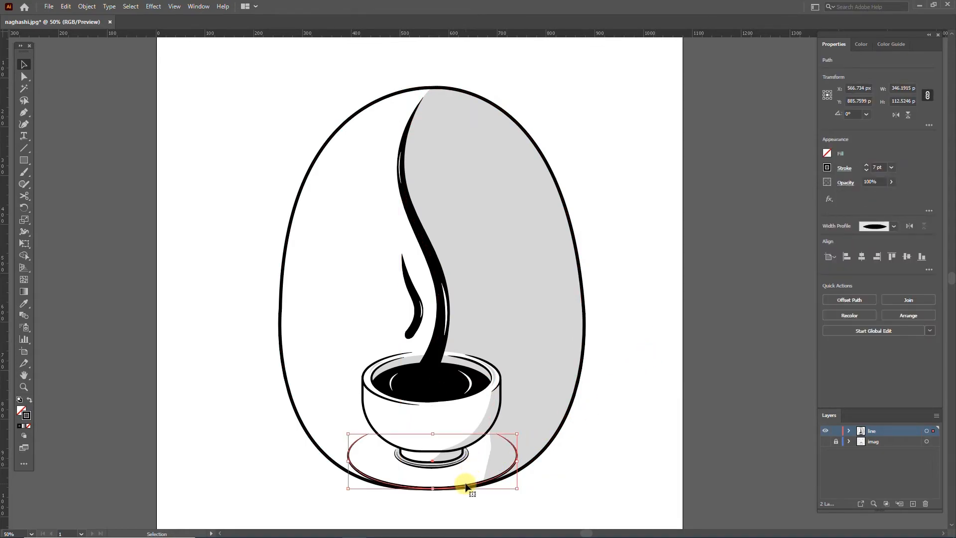
# Close a copy of the saucer curve into a full ellipse passing behind the cup
pyautogui.moveTo(466, 485); pyautogui.dragTo(467, 490)
pyautogui.click(24, 111)
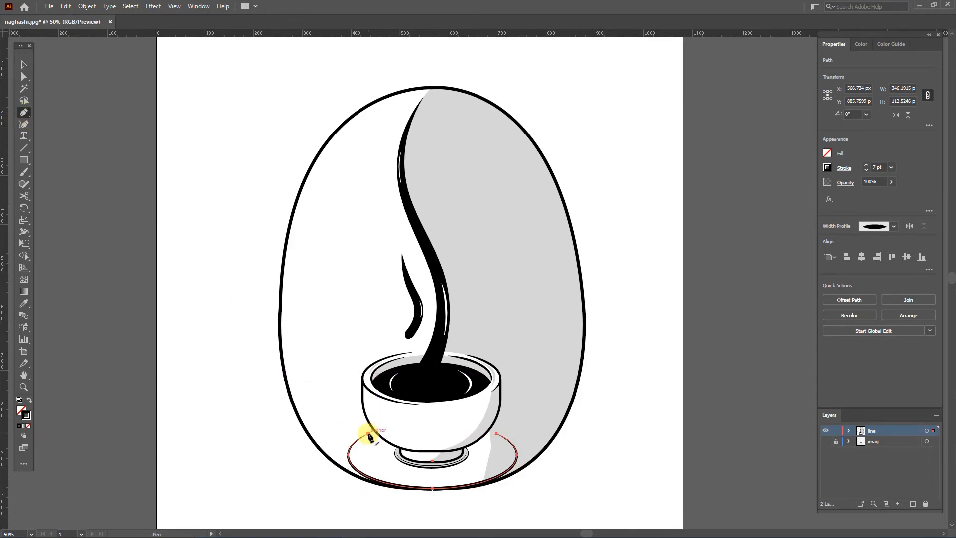
pyautogui.click(369, 434)
pyautogui.moveTo(496, 434); pyautogui.dragTo(570, 456)
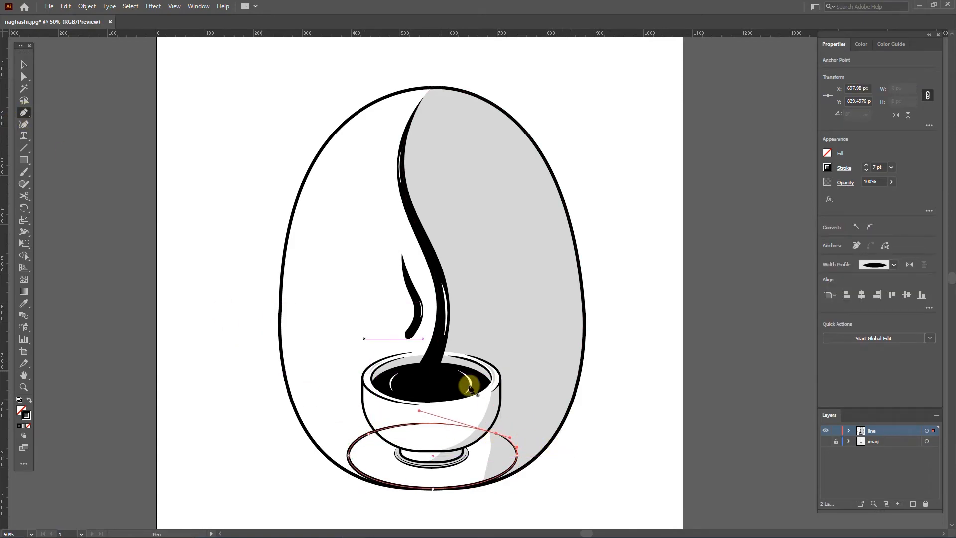
pyautogui.press('v')
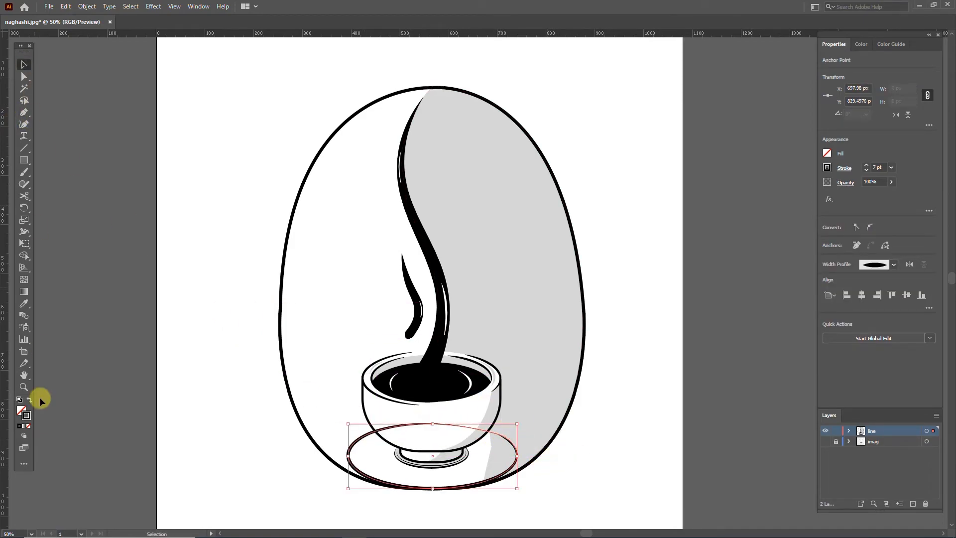
# Fill the closed saucer ellipse with white, send it to the back and remove its stroke
pyautogui.doubleClick(22, 410)
pyautogui.click(668, 137)
pyautogui.rightClick(388, 467)
pyautogui.moveTo(524, 414)
pyautogui.click(615, 443)
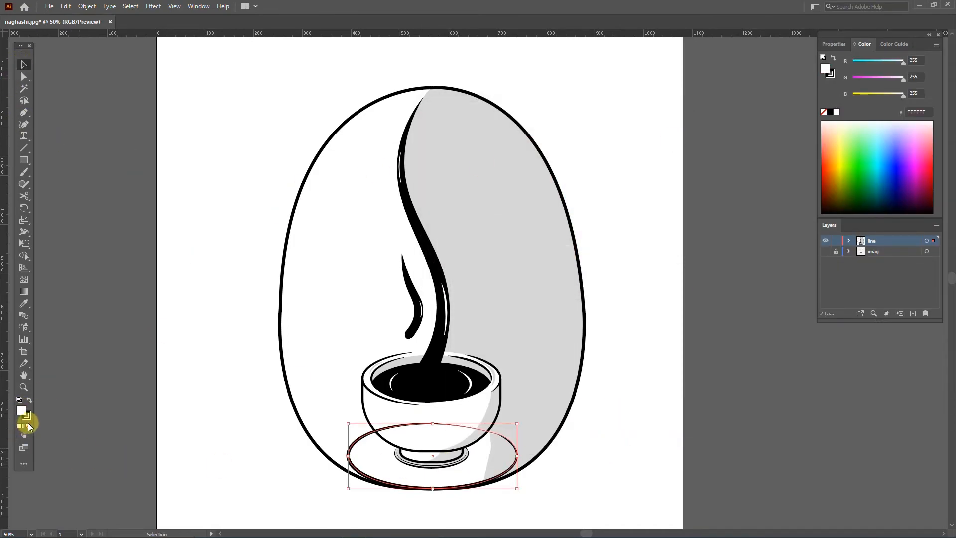
pyautogui.click(519, 448)
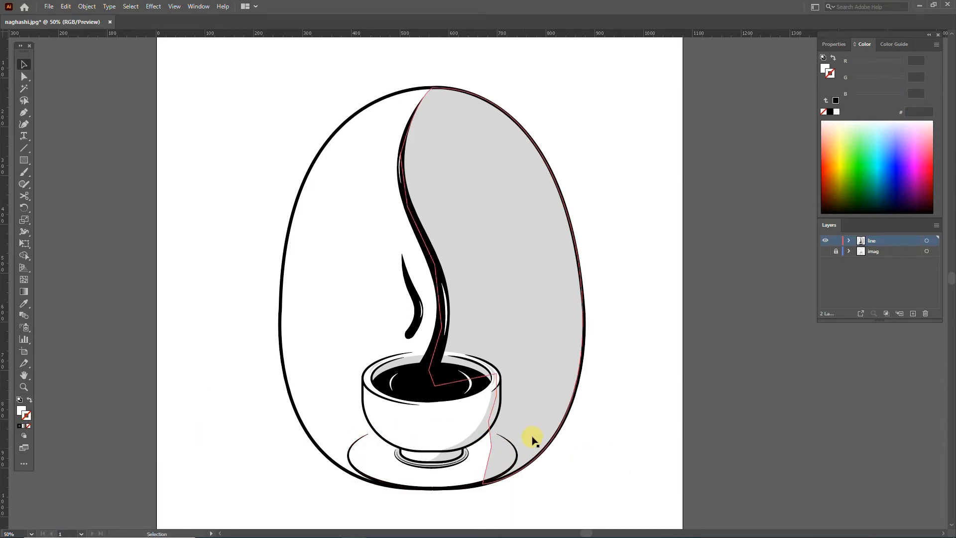
# Send the gray background shape to the back, beneath the white saucer
pyautogui.rightClick(533, 419)
pyautogui.moveTo(638, 372)
pyautogui.click(683, 398)
pyautogui.click(496, 445)
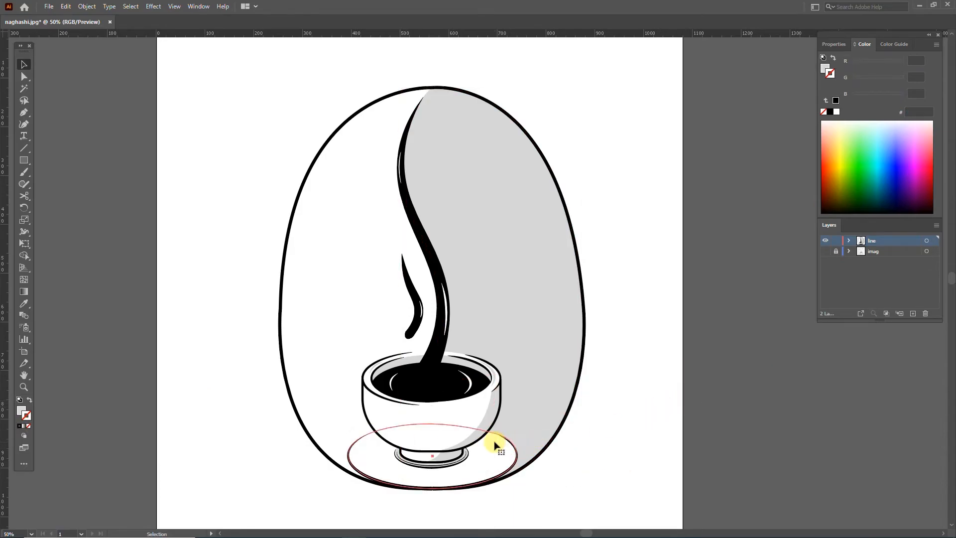
# Refine the white saucer shape's upper right edge near the end of the saucer's outline
pyautogui.click(20, 83)
pyautogui.click(493, 446)
pyautogui.hotkey('ctrl', '+')
pyautogui.hotkey('ctrl', '+')
pyautogui.hotkey('ctrl', '+')
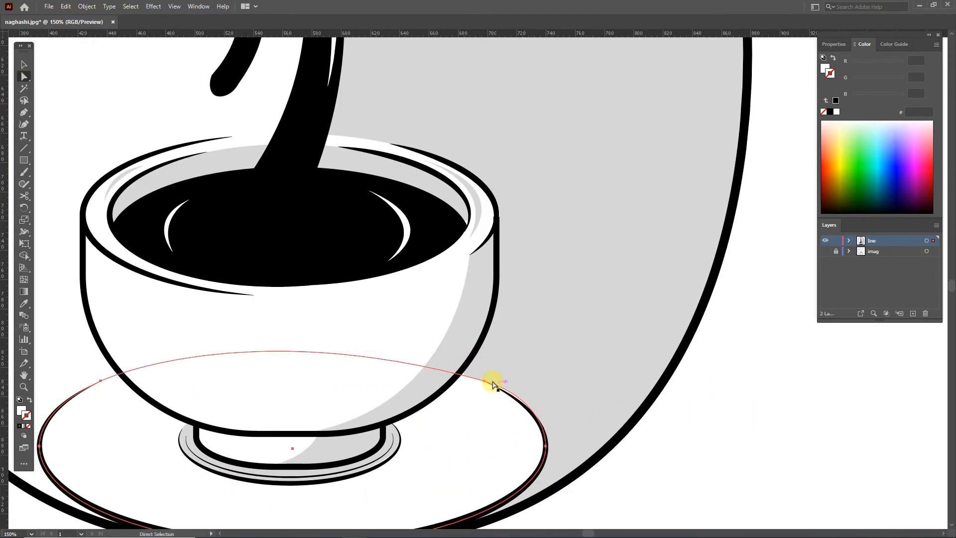
pyautogui.click(24, 124)
pyautogui.click(513, 392)
pyautogui.moveTo(291, 380); pyautogui.dragTo(285, 344)
pyautogui.click(25, 65)
# Examine the cup, saucer and gray background shading for gaps or overlaps
pyautogui.click(115, 100)
pyautogui.scroll(-2, 189, 293)
pyautogui.moveTo(195, 249); pyautogui.dragTo(300, 381)
pyautogui.scroll(-1, 284, 339)
pyautogui.moveTo(280, 331); pyautogui.dragTo(367, 326)
pyautogui.click(25, 65)
pyautogui.moveTo(251, 217); pyautogui.dragTo(304, 211)
pyautogui.scroll(2, 519, 436)
pyautogui.click(543, 422)
pyautogui.moveTo(543, 422); pyautogui.dragTo(530, 375)
pyautogui.click(181, 235)
# Draw the curved cup handle with the Pen tool, from the cup's upper right side around to its lower right side
pyautogui.click(23, 111)
pyautogui.click(526, 278)
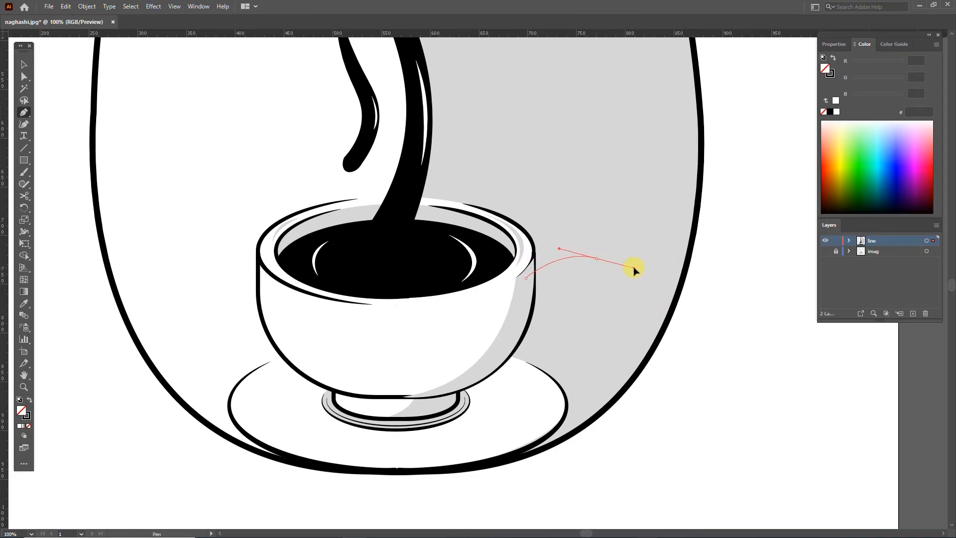
pyautogui.moveTo(493, 366); pyautogui.dragTo(391, 402)
pyautogui.press('v')
# Set the handle path's stroke to 12 pt and round its outer corner to a radius of about 11.83 px
pyautogui.click(834, 45)
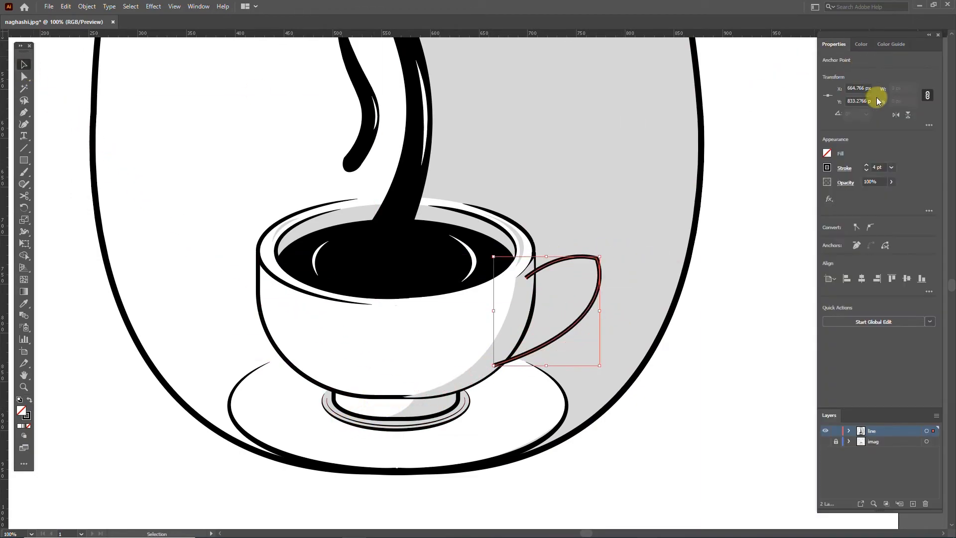
pyautogui.click(867, 167)
pyautogui.click(866, 167)
pyautogui.press('a')
pyautogui.moveTo(584, 263); pyautogui.dragTo(585, 277)
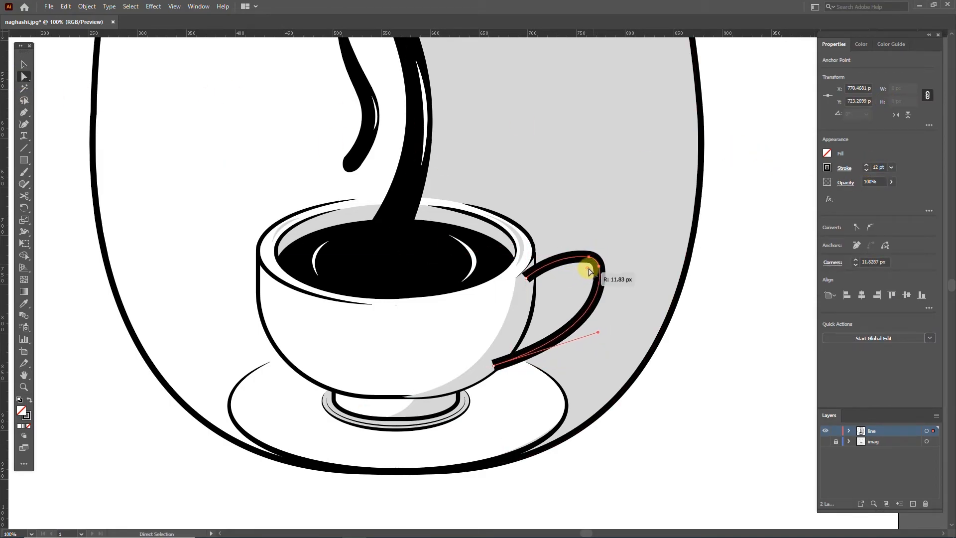
# Convert the handle's stroke into an outlined shape with no fill and a 4 pt black stroke
pyautogui.click(23, 63)
pyautogui.click(87, 6)
pyautogui.moveTo(199, 243)
pyautogui.click(247, 269)
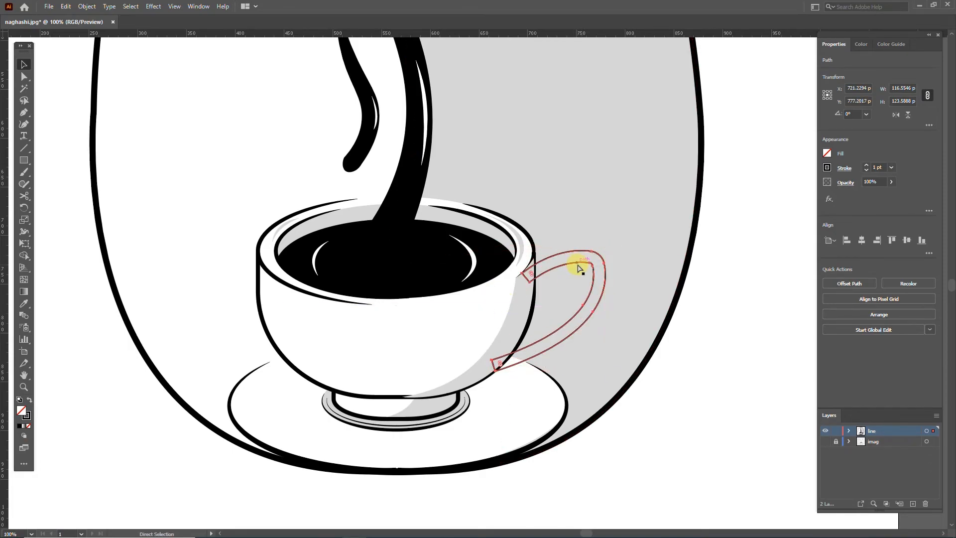
pyautogui.click(866, 166)
pyautogui.click(866, 165)
pyautogui.click(867, 165)
# Adjust the corner anchor at the handle outline's lower end, where it meets the cup
pyautogui.click(20, 76)
pyautogui.click(495, 367)
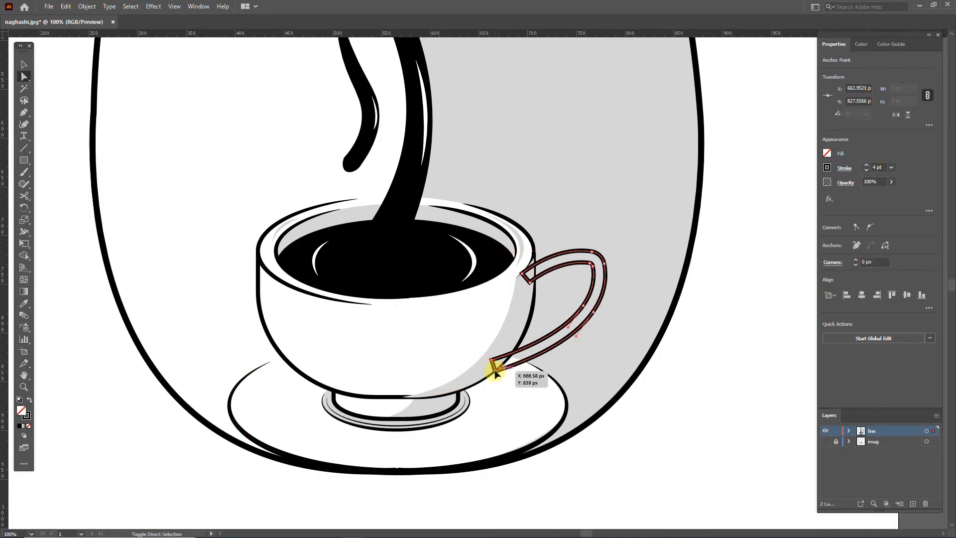
pyautogui.click(660, 403)
# Bring the cup's gray side shading to the front so it covers the handle's inner ends
pyautogui.click(24, 65)
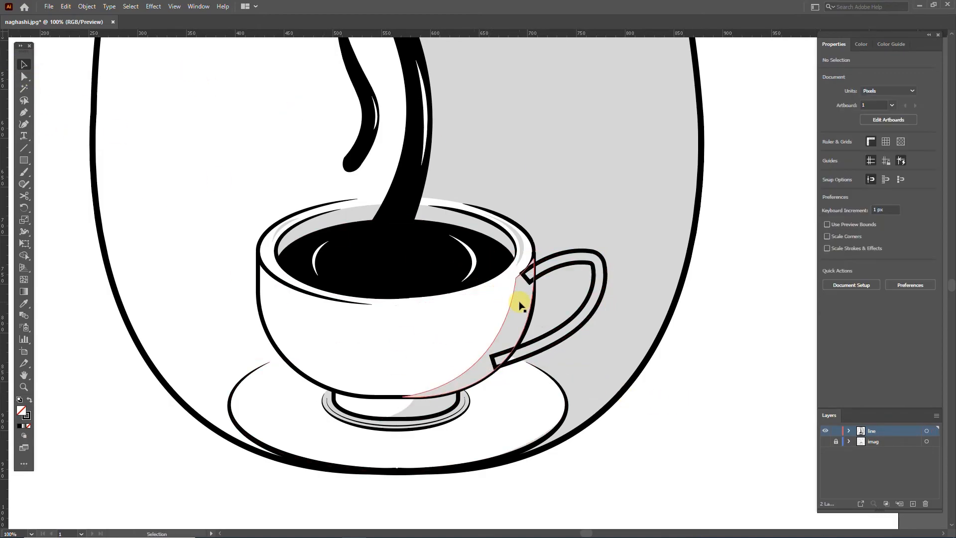
pyautogui.click(519, 304)
pyautogui.rightClick(522, 294)
pyautogui.moveTo(585, 490)
pyautogui.click(666, 438)
pyautogui.click(709, 394)
# Adjust the corner anchor at the handle outline's upper end, just inside the cup's edge
pyautogui.click(549, 272)
pyautogui.click(24, 77)
pyautogui.moveTo(532, 283)
pyautogui.mouseDown()
pyautogui.moveTo(523, 271)
pyautogui.moveTo(527, 278)
pyautogui.mouseUp()
pyautogui.click(655, 310)
# Fill the handle shape with white
pyautogui.click(592, 295)
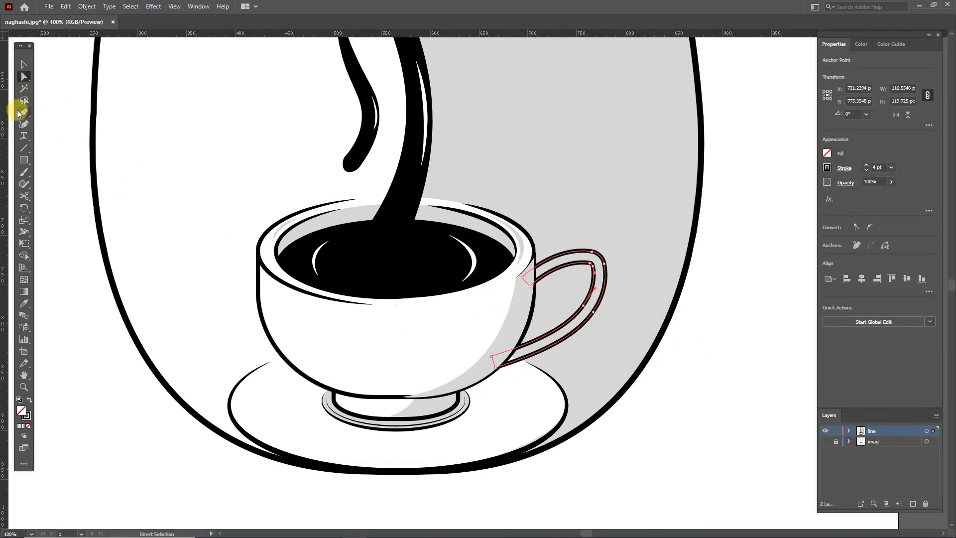
pyautogui.doubleClick(22, 412)
pyautogui.click(487, 124)
pyautogui.press('Return')
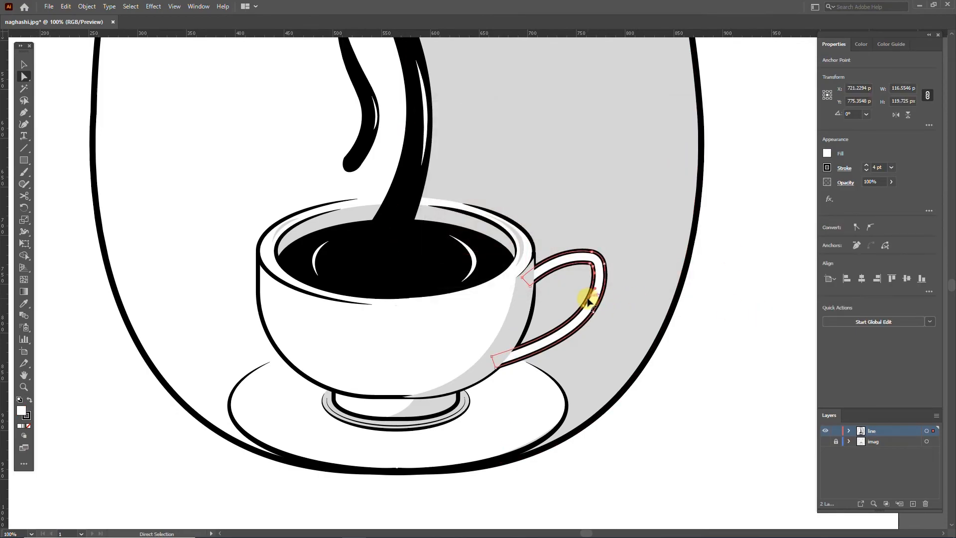
# Make an unfilled copy of the white handle in place and rearrange it in the stacking order
pyautogui.moveTo(590, 304); pyautogui.dragTo(588, 298)
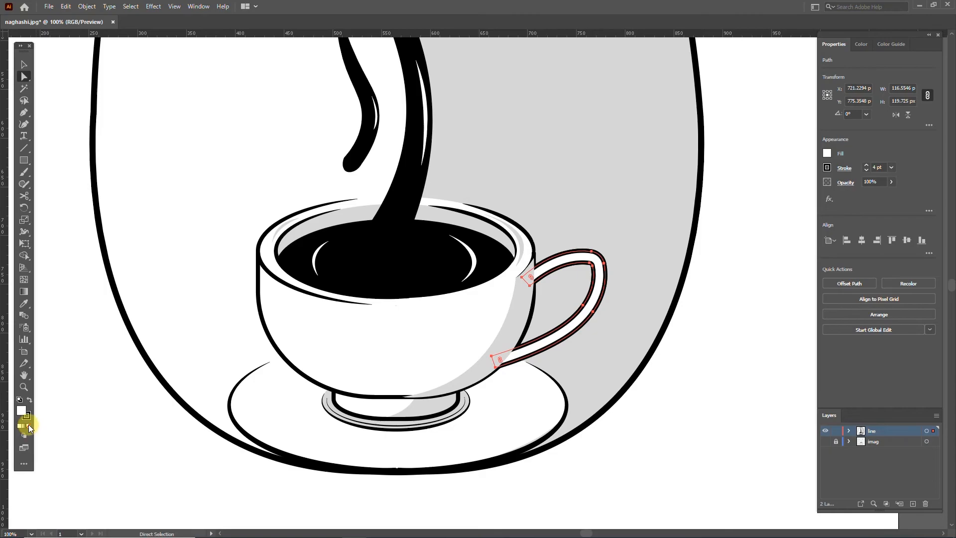
pyautogui.rightClick(605, 279)
pyautogui.moveTo(657, 468)
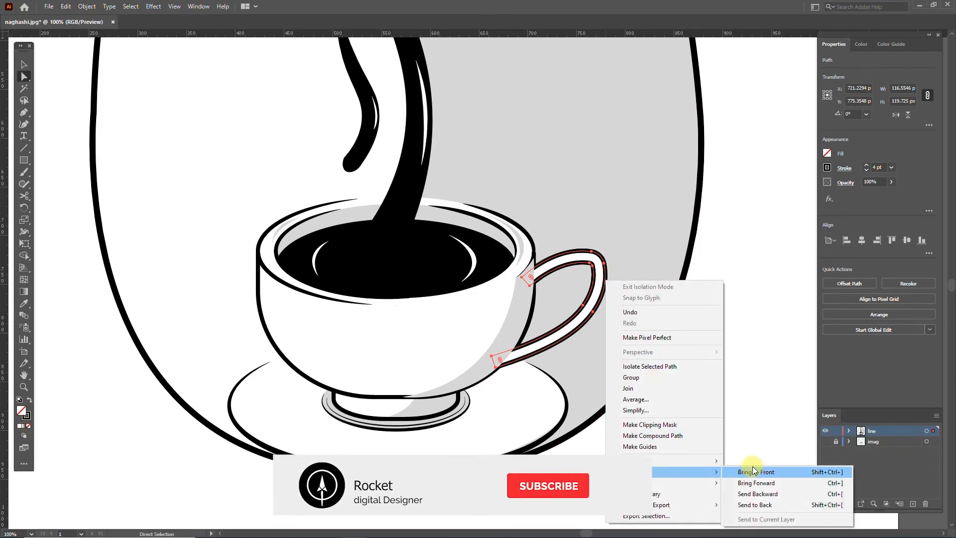
pyautogui.click(762, 468)
pyautogui.click(697, 383)
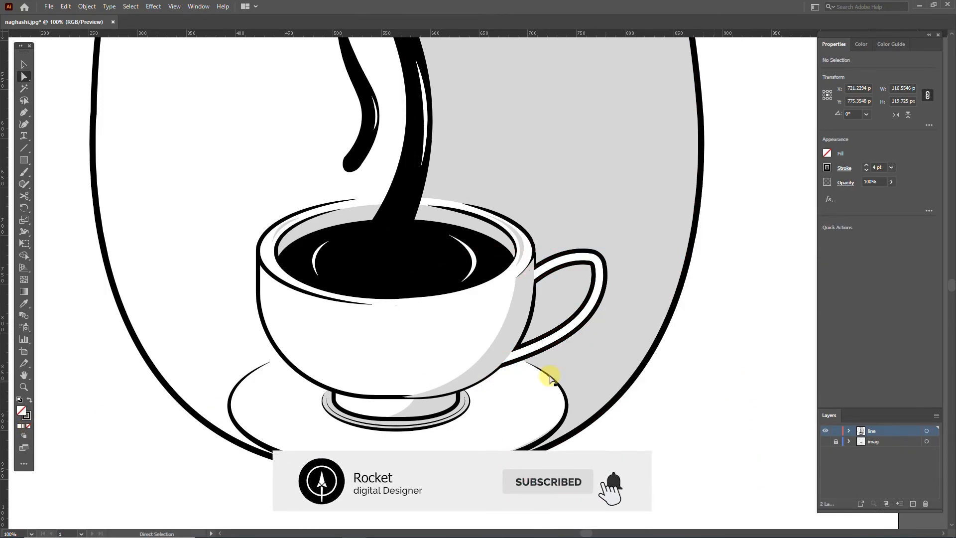
# Draw a closed, thin crescent along the handle's outer lower curve with the Pen tool as a shading shape
pyautogui.click(602, 259)
pyautogui.moveTo(506, 360); pyautogui.dragTo(393, 399)
pyautogui.click(505, 361)
pyautogui.hotkey('ctrl', 'z')
pyautogui.hotkey('ctrl', 'z')
pyautogui.moveTo(499, 367); pyautogui.dragTo(380, 419)
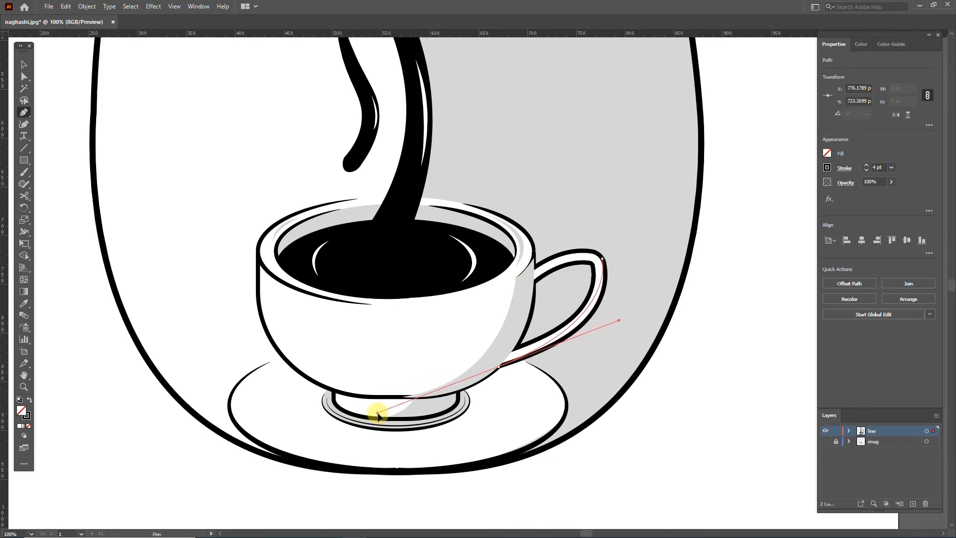
pyautogui.moveTo(603, 258); pyautogui.dragTo(581, 186)
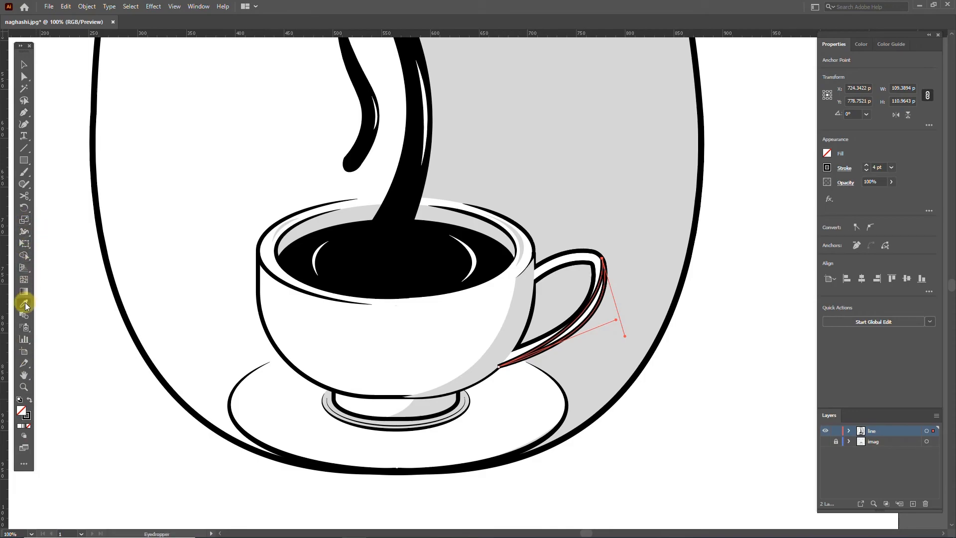
# Apply the cup interior's light gray fill without stroke to the handle's shading shape and bring the handle outline above it
pyautogui.click(307, 219)
pyautogui.click(24, 65)
pyautogui.rightClick(591, 252)
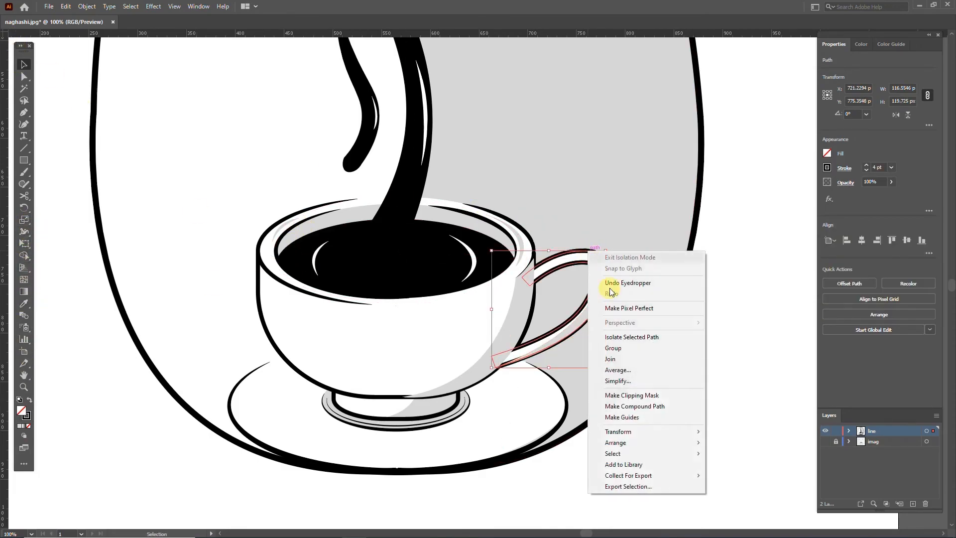
pyautogui.click(750, 242)
pyautogui.click(592, 309)
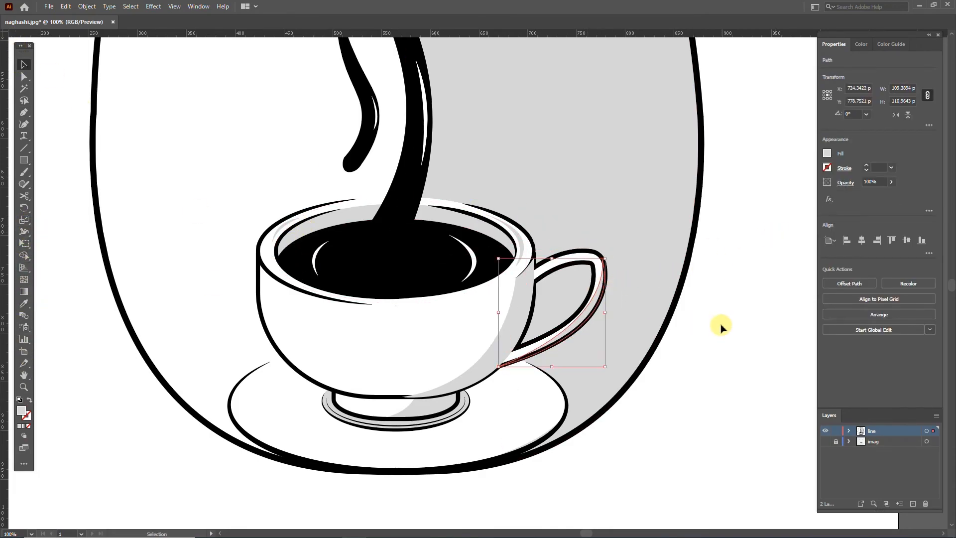
pyautogui.click(720, 326)
# Bring the black outline of the cup's body to the front
pyautogui.keyDown('alt'); pyautogui.scroll(-3, 696, 343); pyautogui.keyUp('alt')
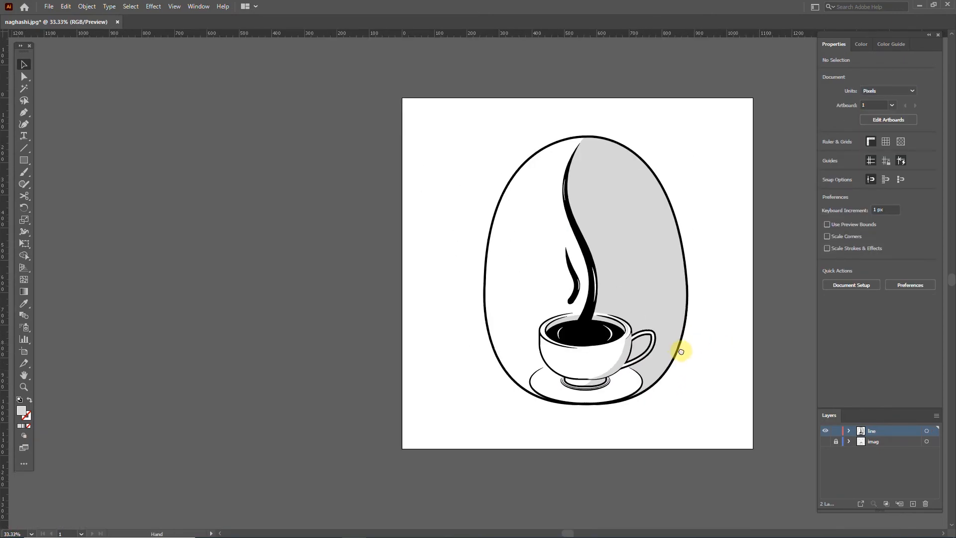
pyautogui.scroll(2, 696, 342)
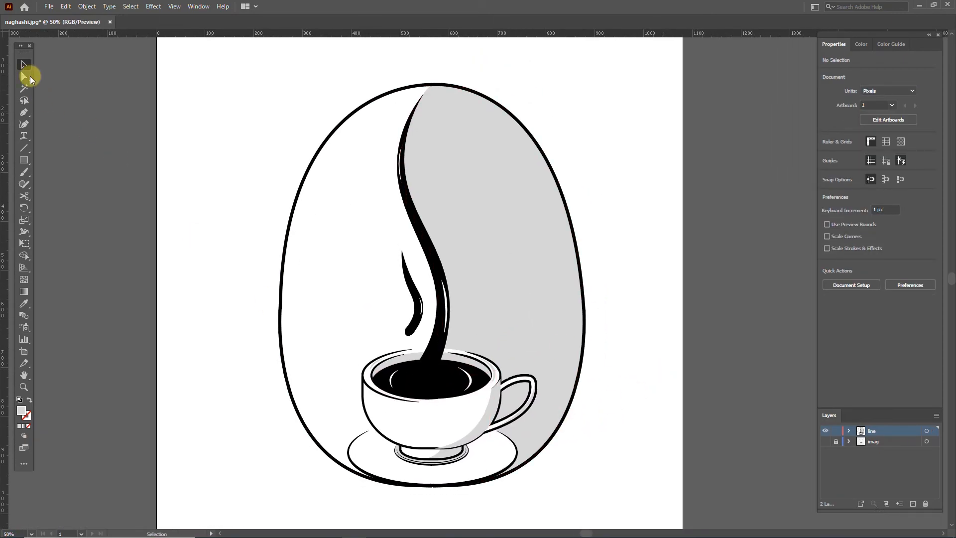
pyautogui.rightClick(405, 445)
pyautogui.moveTo(448, 393)
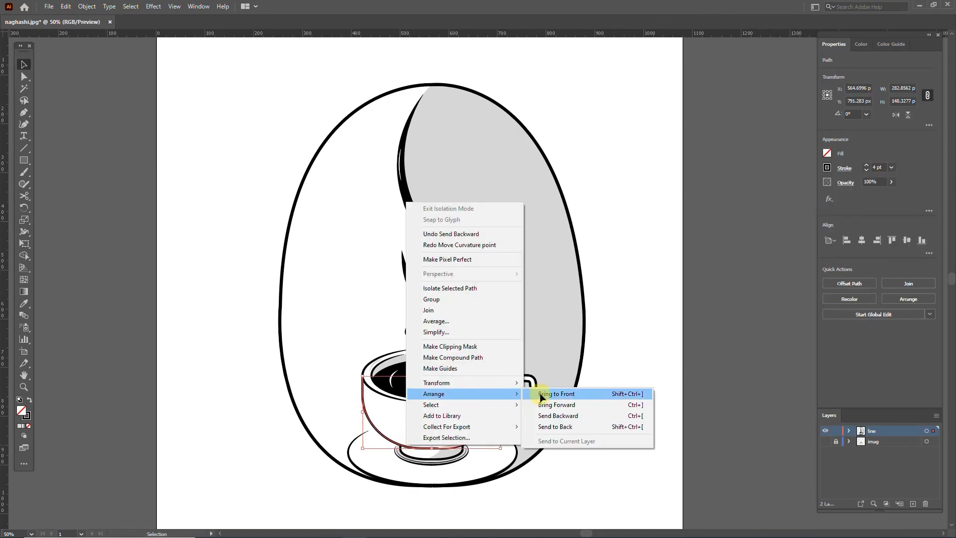
pyautogui.click(543, 393)
pyautogui.click(667, 390)
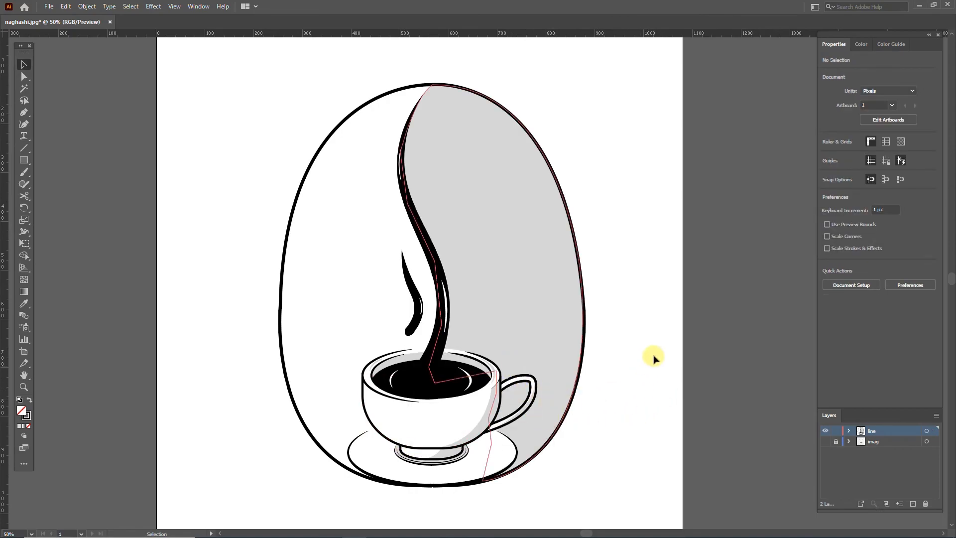
# Draw a curved highlight line inside the gray background's upper right edge and color its stroke white
pyautogui.press('p')
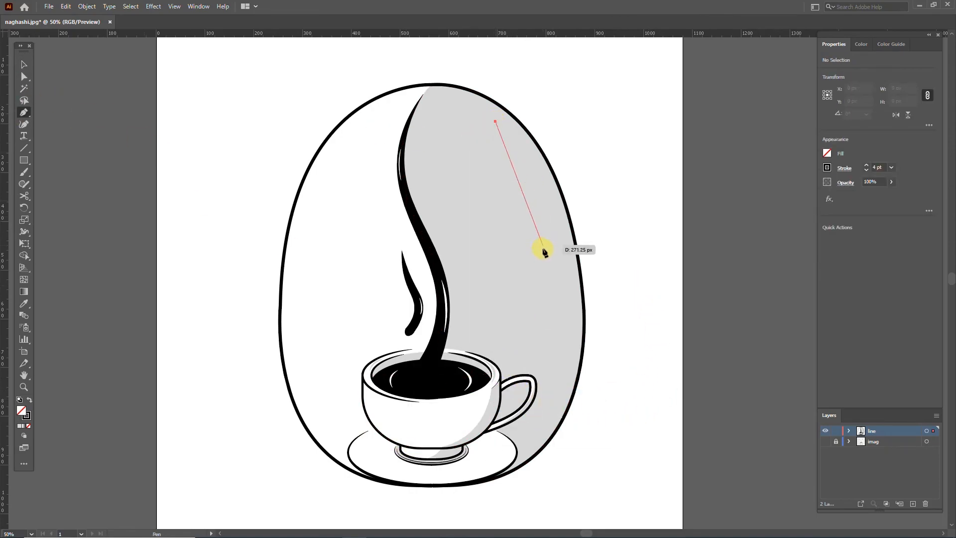
pyautogui.hotkey('ctrl', 'z')
pyautogui.moveTo(548, 205); pyautogui.dragTo(556, 257)
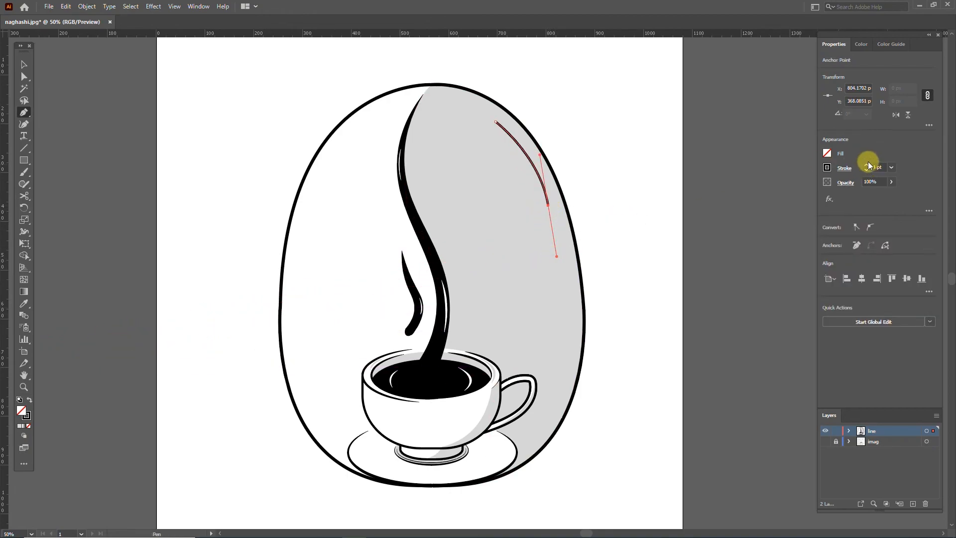
pyautogui.doubleClick(27, 413)
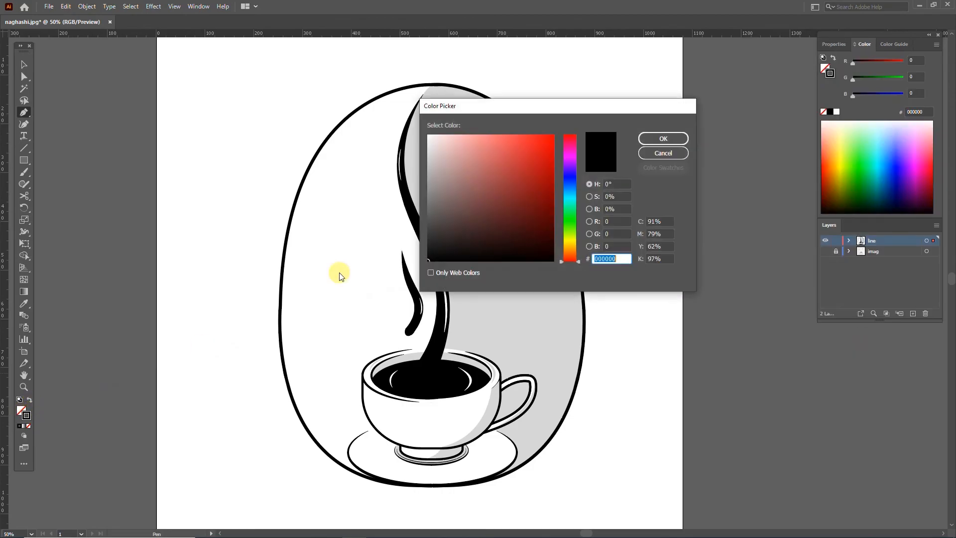
pyautogui.click(663, 138)
# Give the white highlight line round caps and round corners, and set its stroke to 12 pt
pyautogui.click(24, 64)
pyautogui.click(833, 44)
pyautogui.click(844, 168)
pyautogui.click(792, 194)
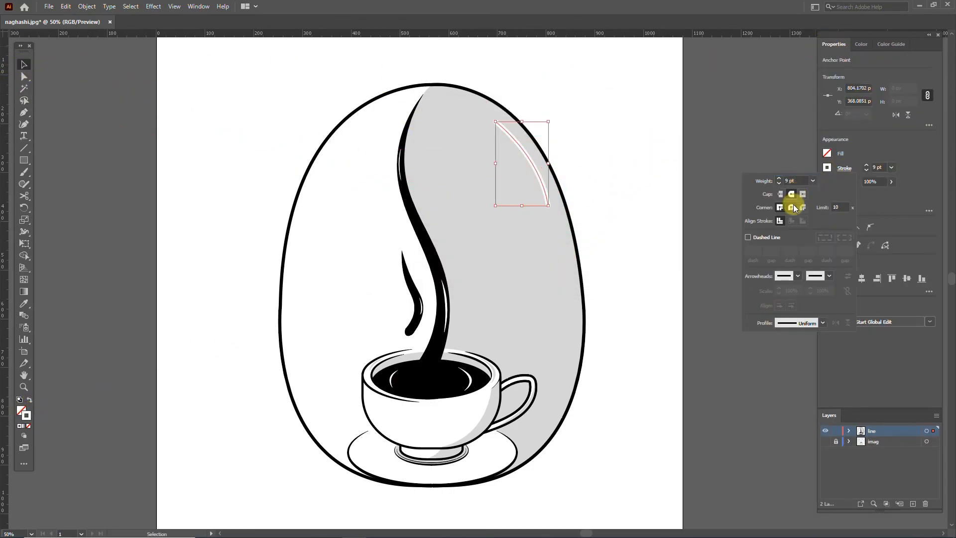
pyautogui.click(791, 208)
pyautogui.click(867, 165)
pyautogui.click(867, 164)
pyautogui.click(866, 164)
# Break the white highlight line into separate dashes with the Eraser tool and delete the lowest dash
pyautogui.moveTo(24, 196); pyautogui.dragTo(57, 194)
pyautogui.moveTo(545, 132)
pyautogui.mouseDown()
pyautogui.moveTo(513, 140)
pyautogui.moveTo(538, 150)
pyautogui.moveTo(518, 157)
pyautogui.mouseUp()
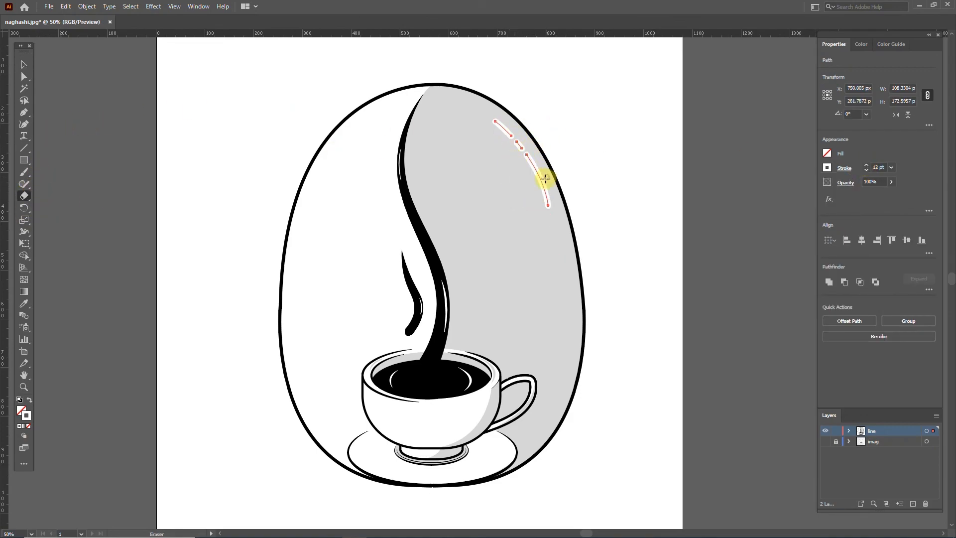
pyautogui.moveTo(553, 185); pyautogui.dragTo(530, 190)
pyautogui.press('v')
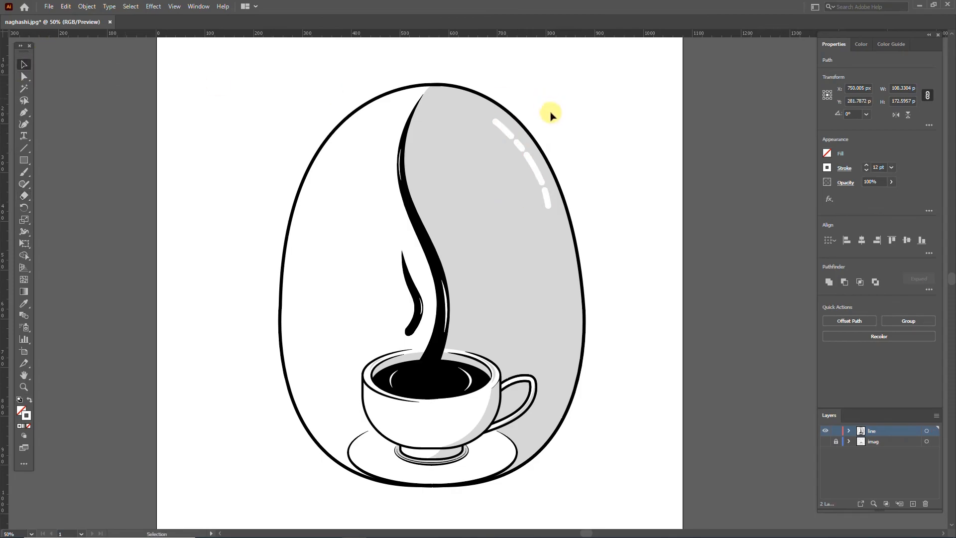
pyautogui.click(551, 196)
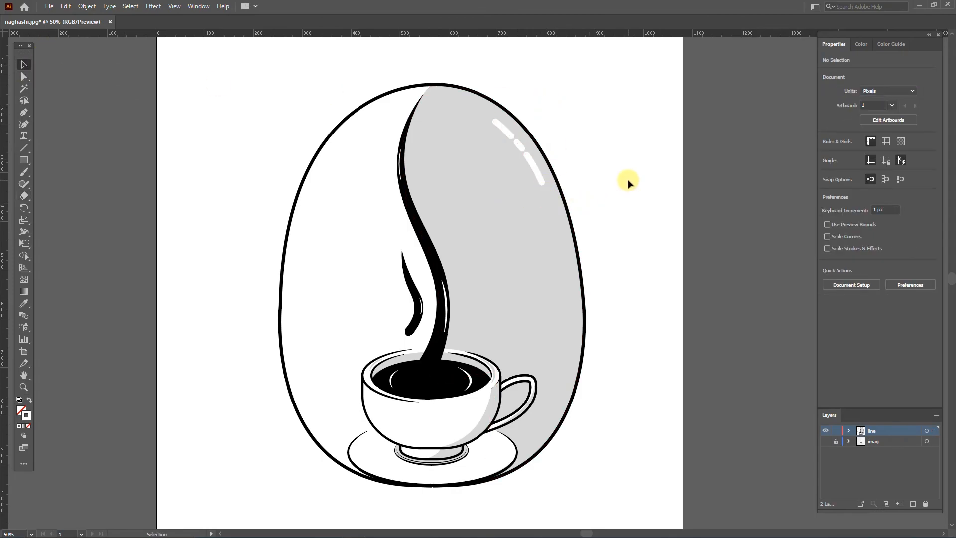